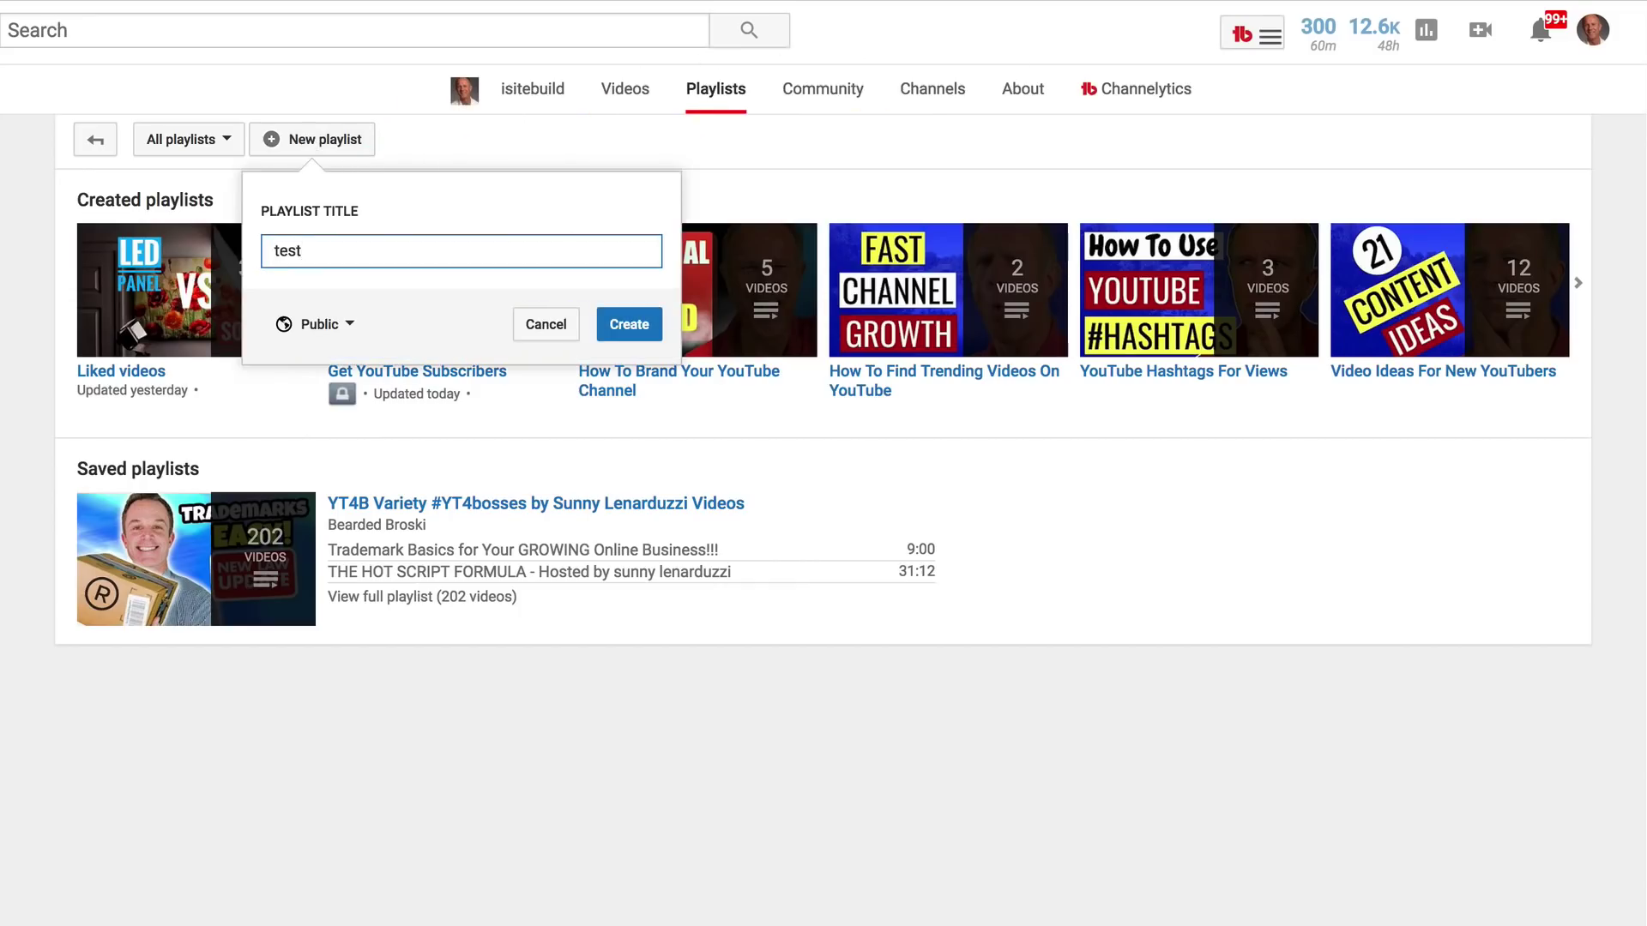
Step: Create the new 'test' playlist with privacy set to Private
click(351, 330)
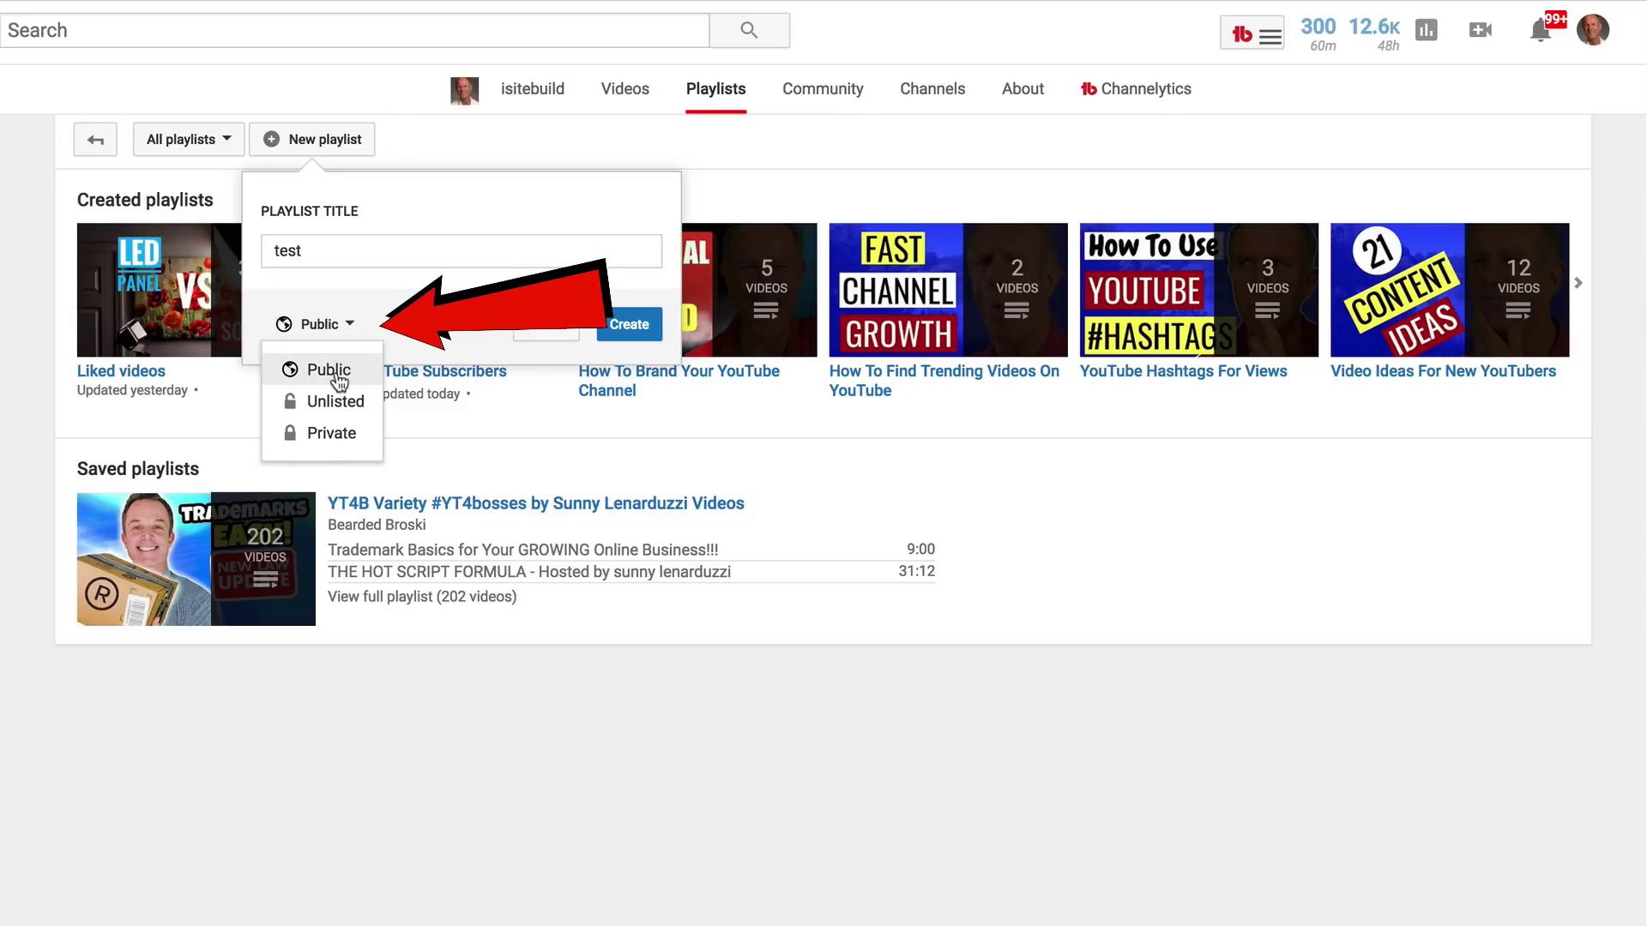
click(325, 435)
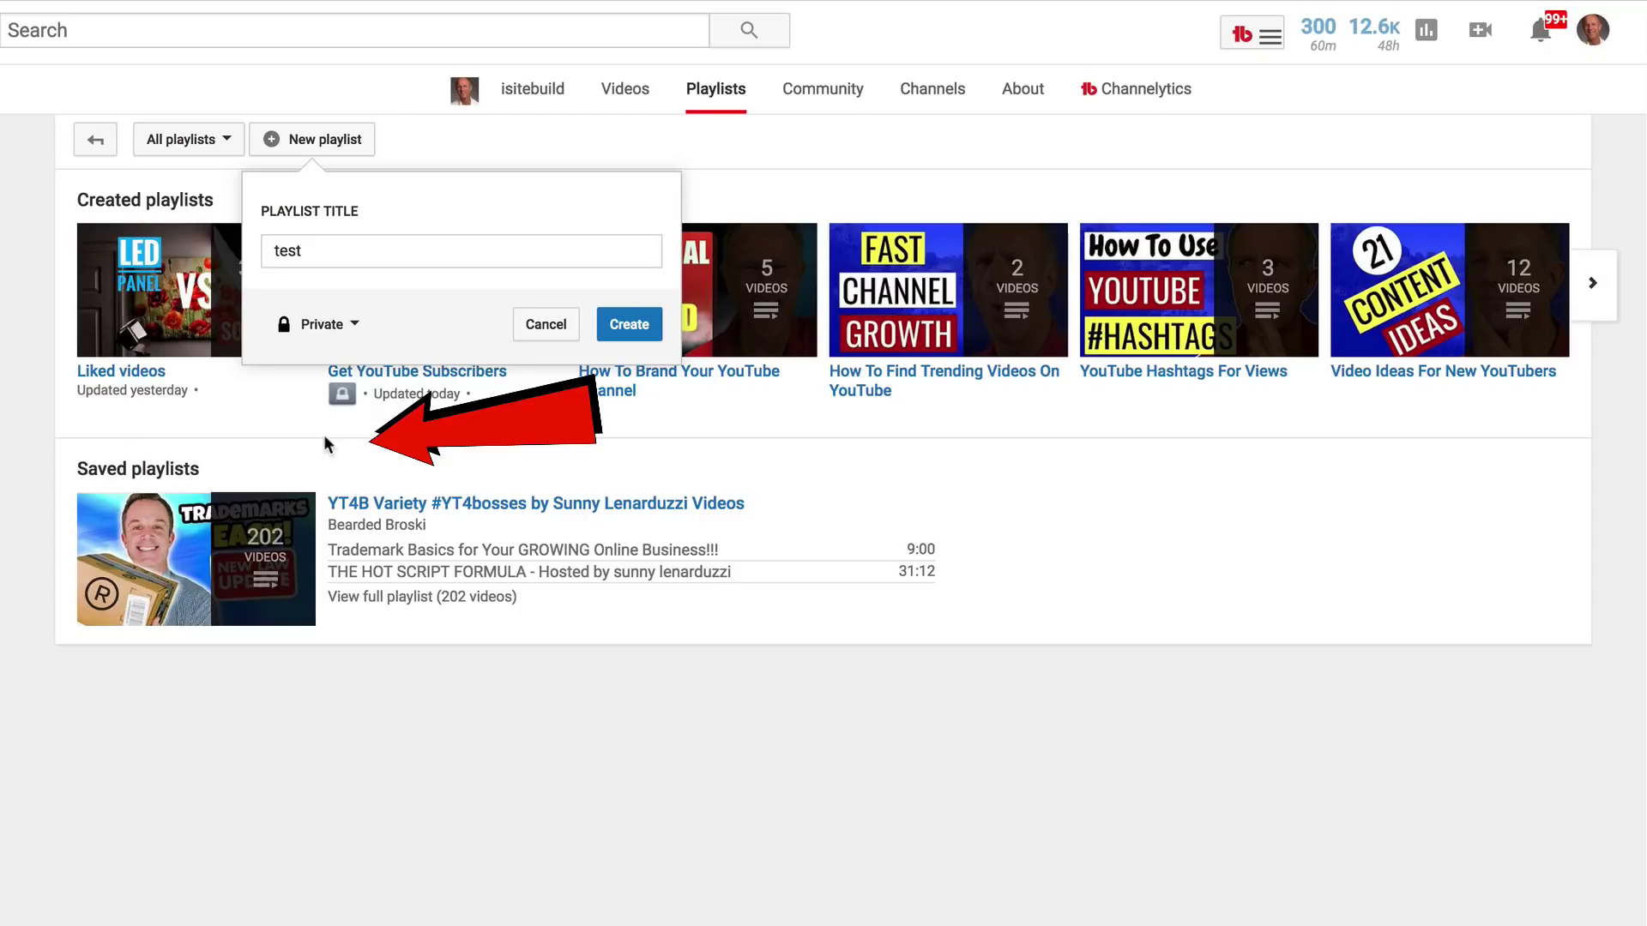
click(629, 324)
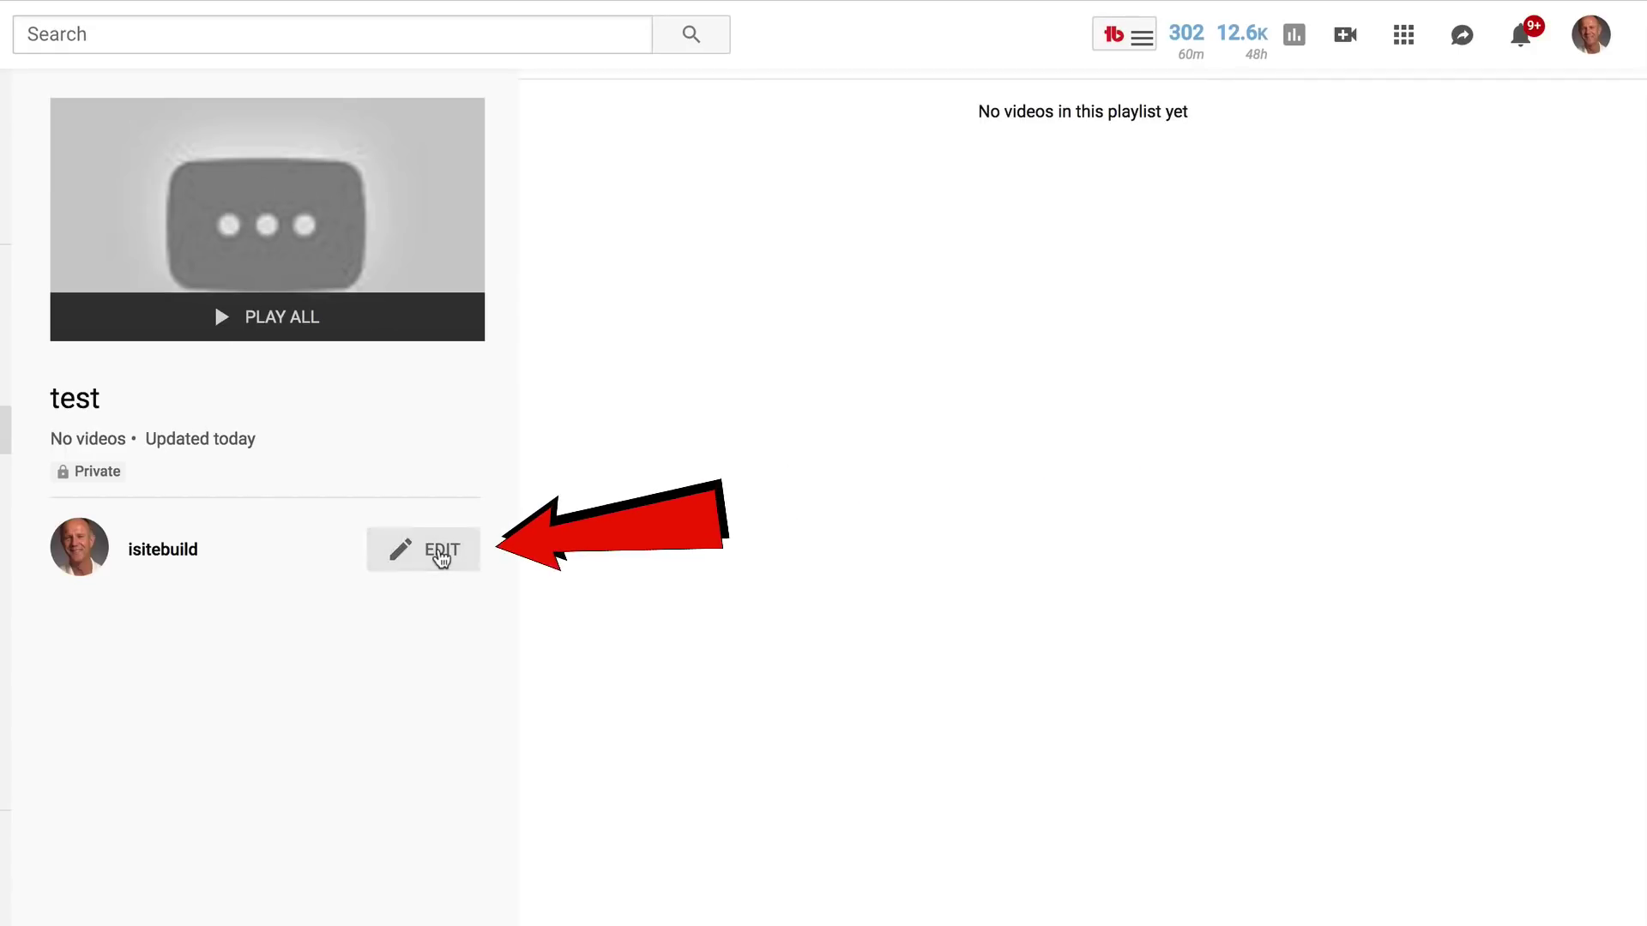
Step: Give the test playlist the description 'how to get more subscribers'
click(442, 553)
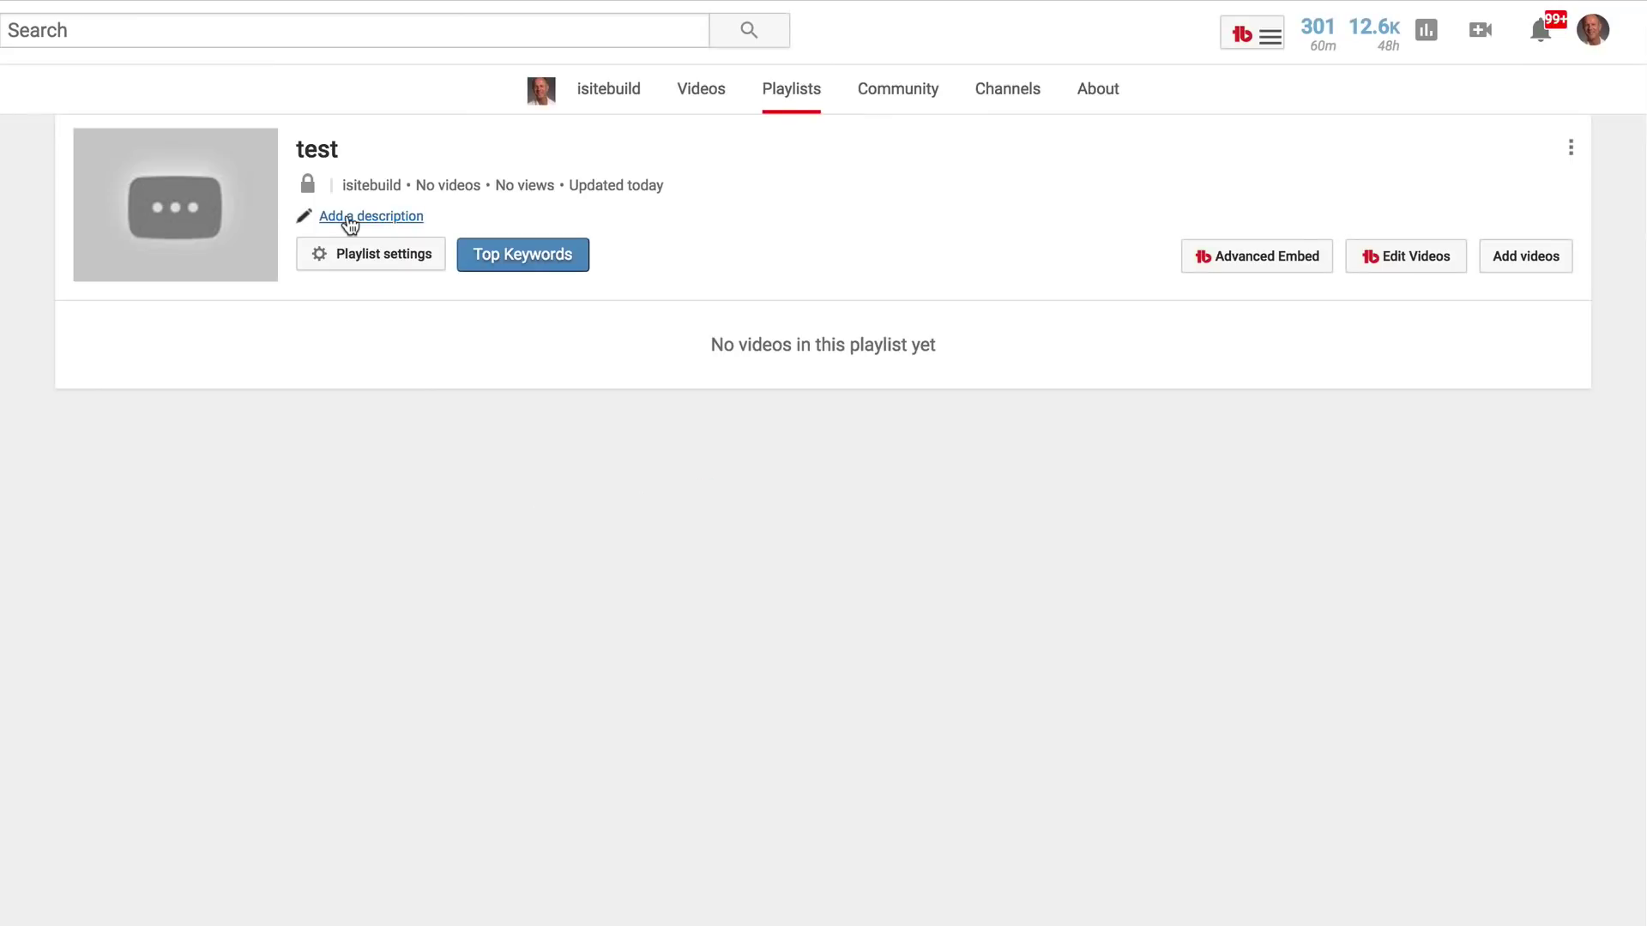
click(350, 222)
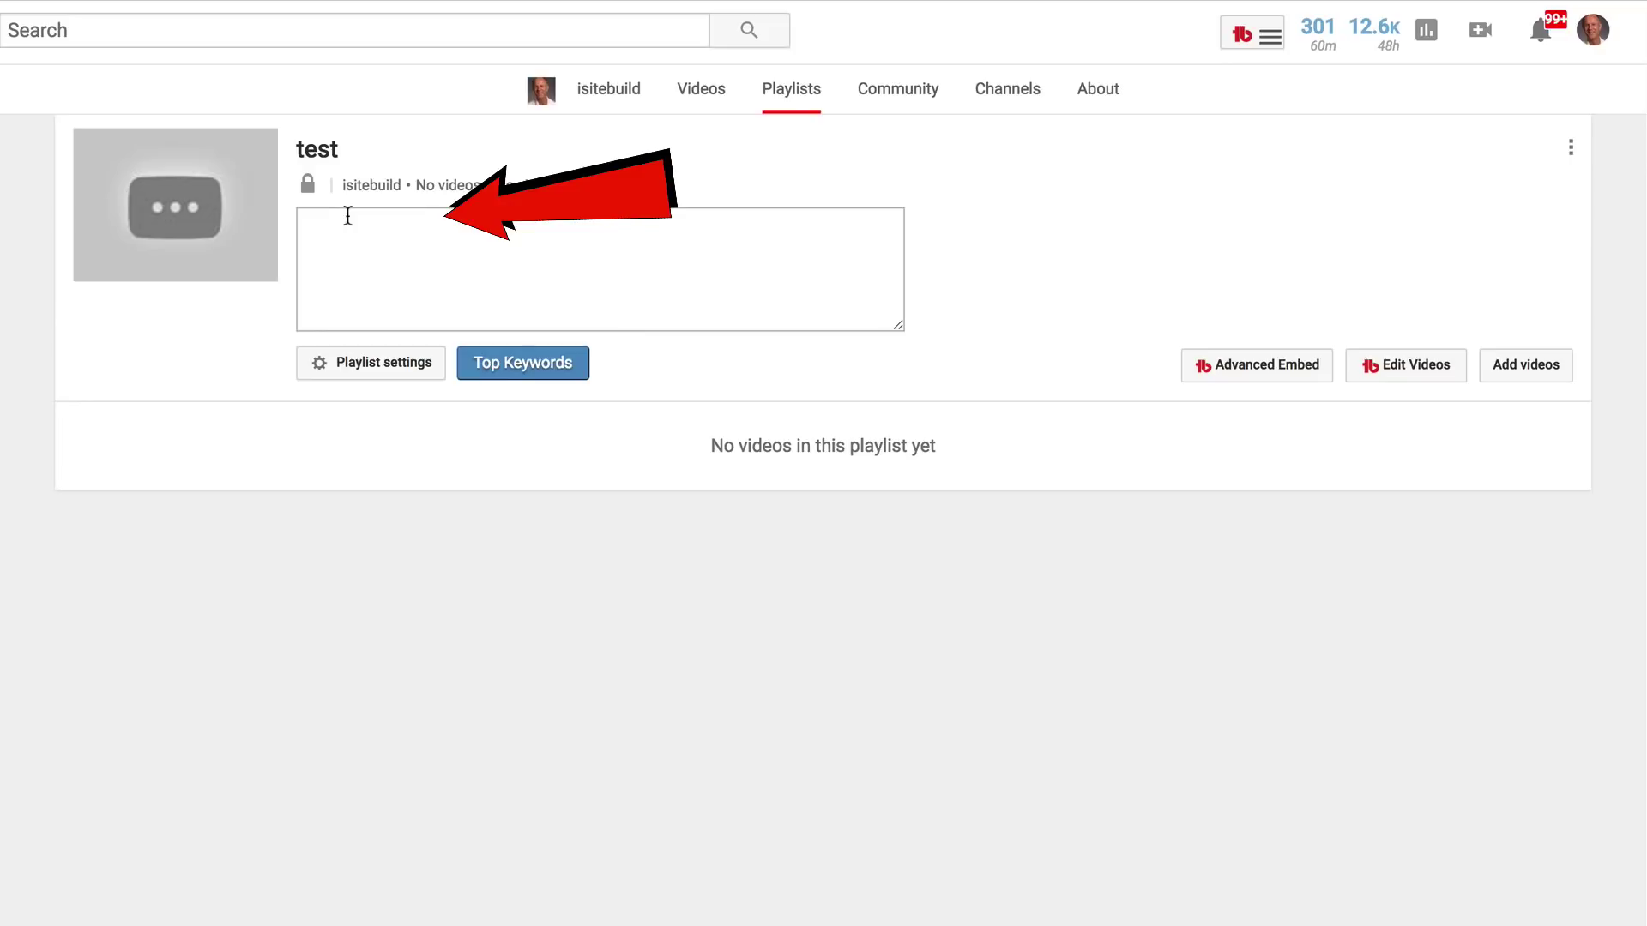
text(how to get more subscribers)
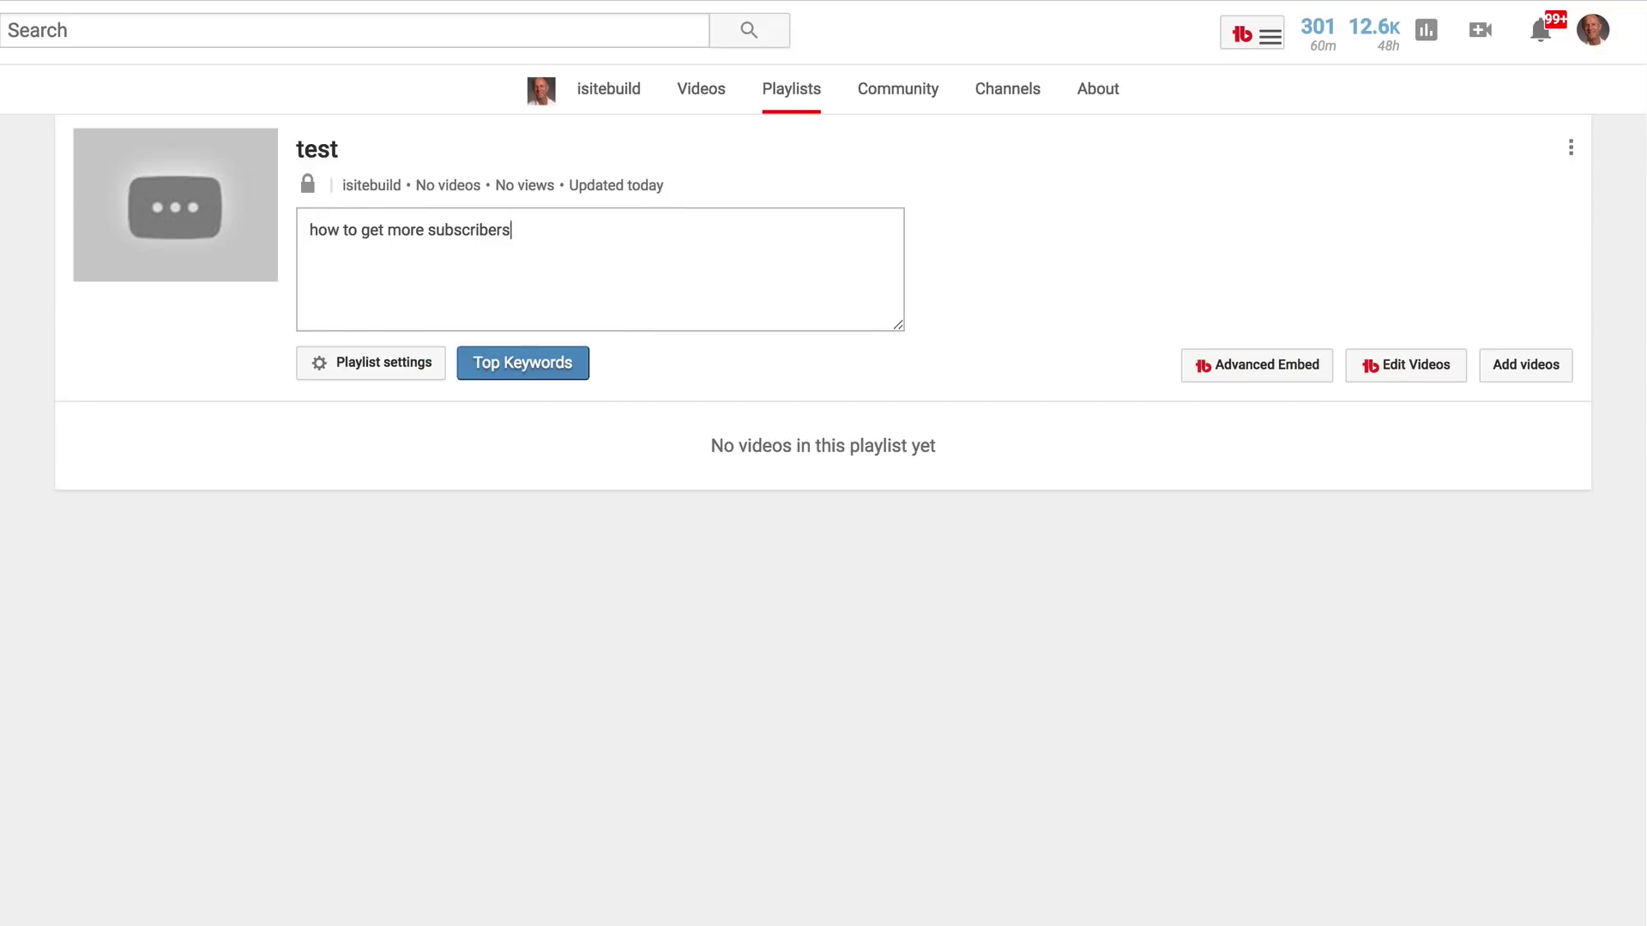
Step: In playlist settings, keep Private privacy, manual ordering, and new videos not added to top
click(367, 365)
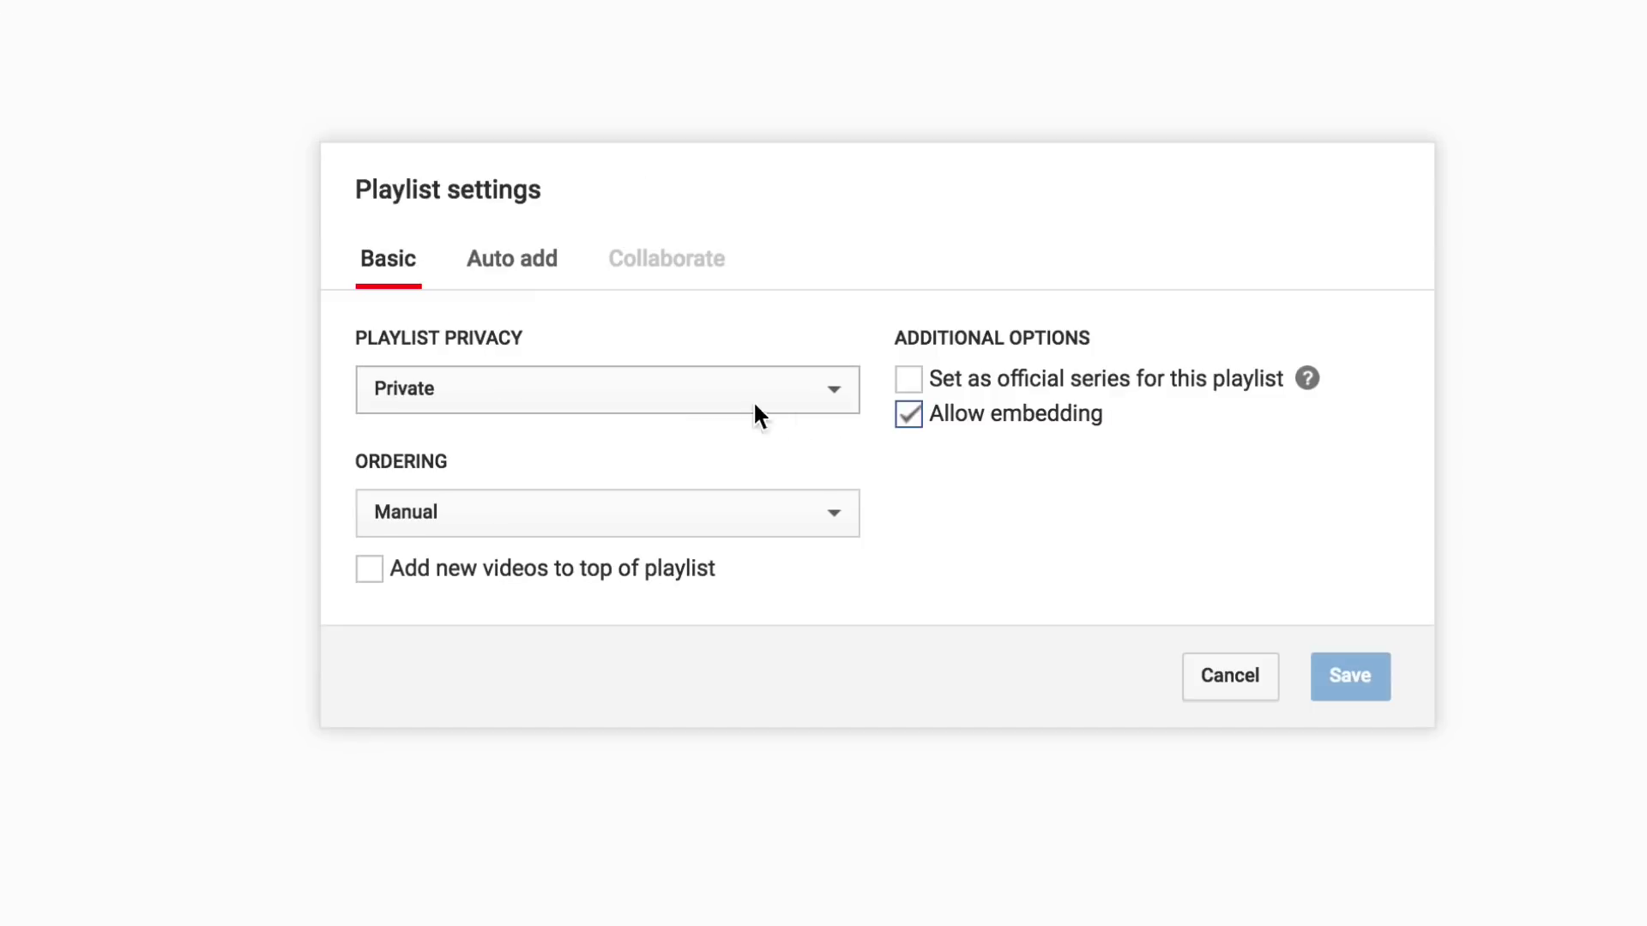
click(839, 401)
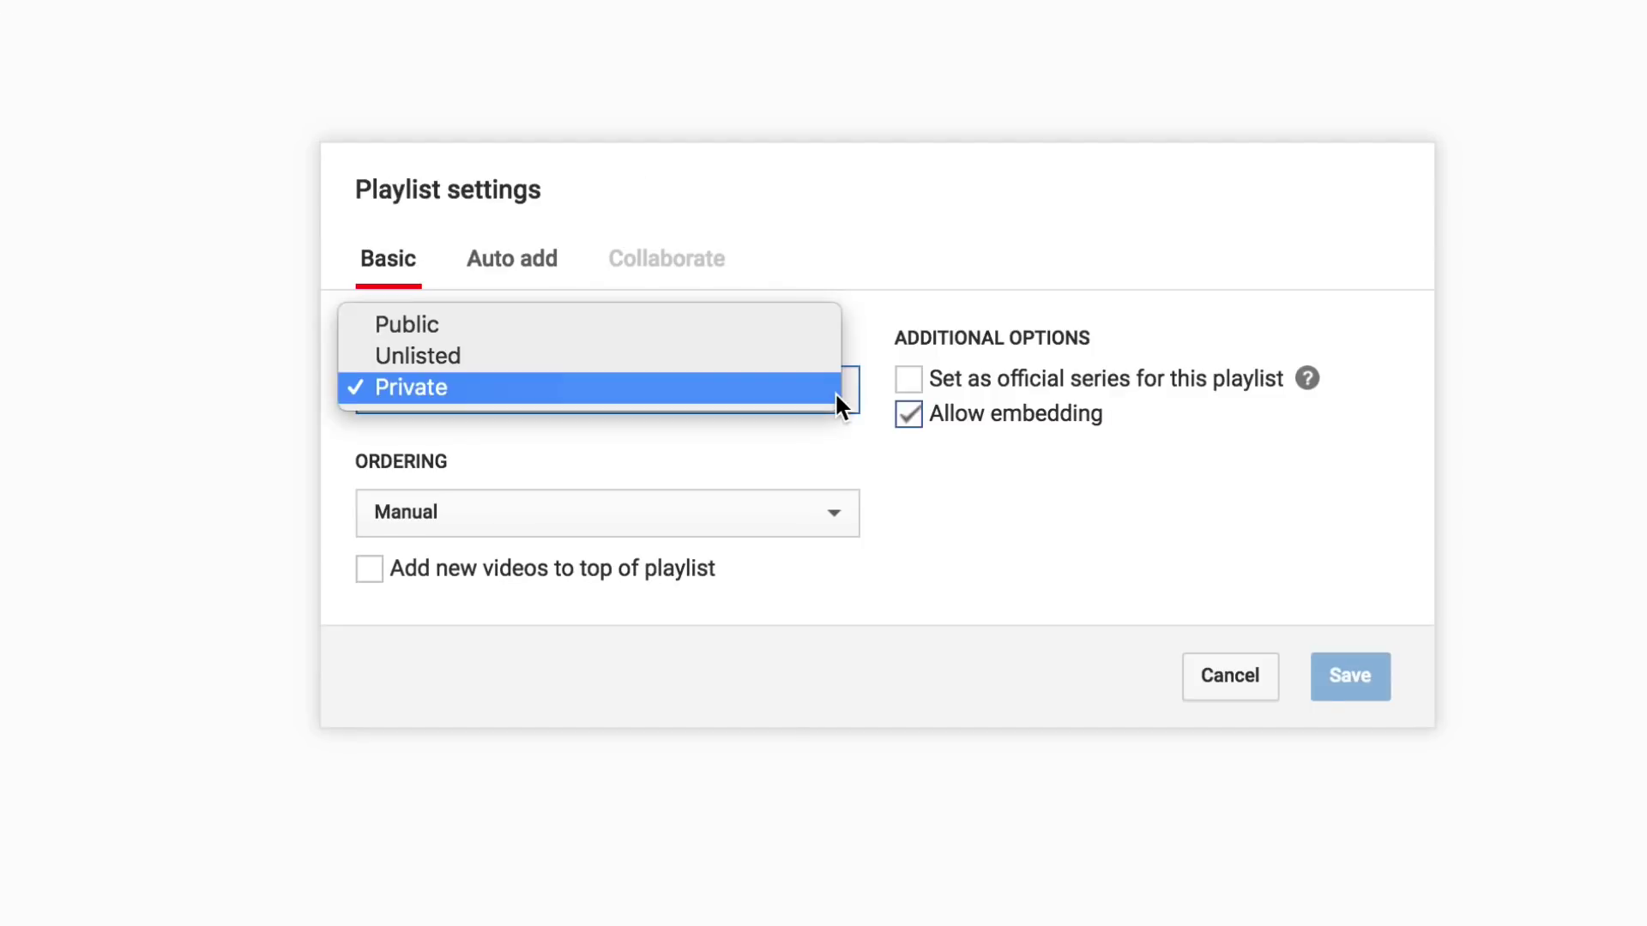
click(835, 391)
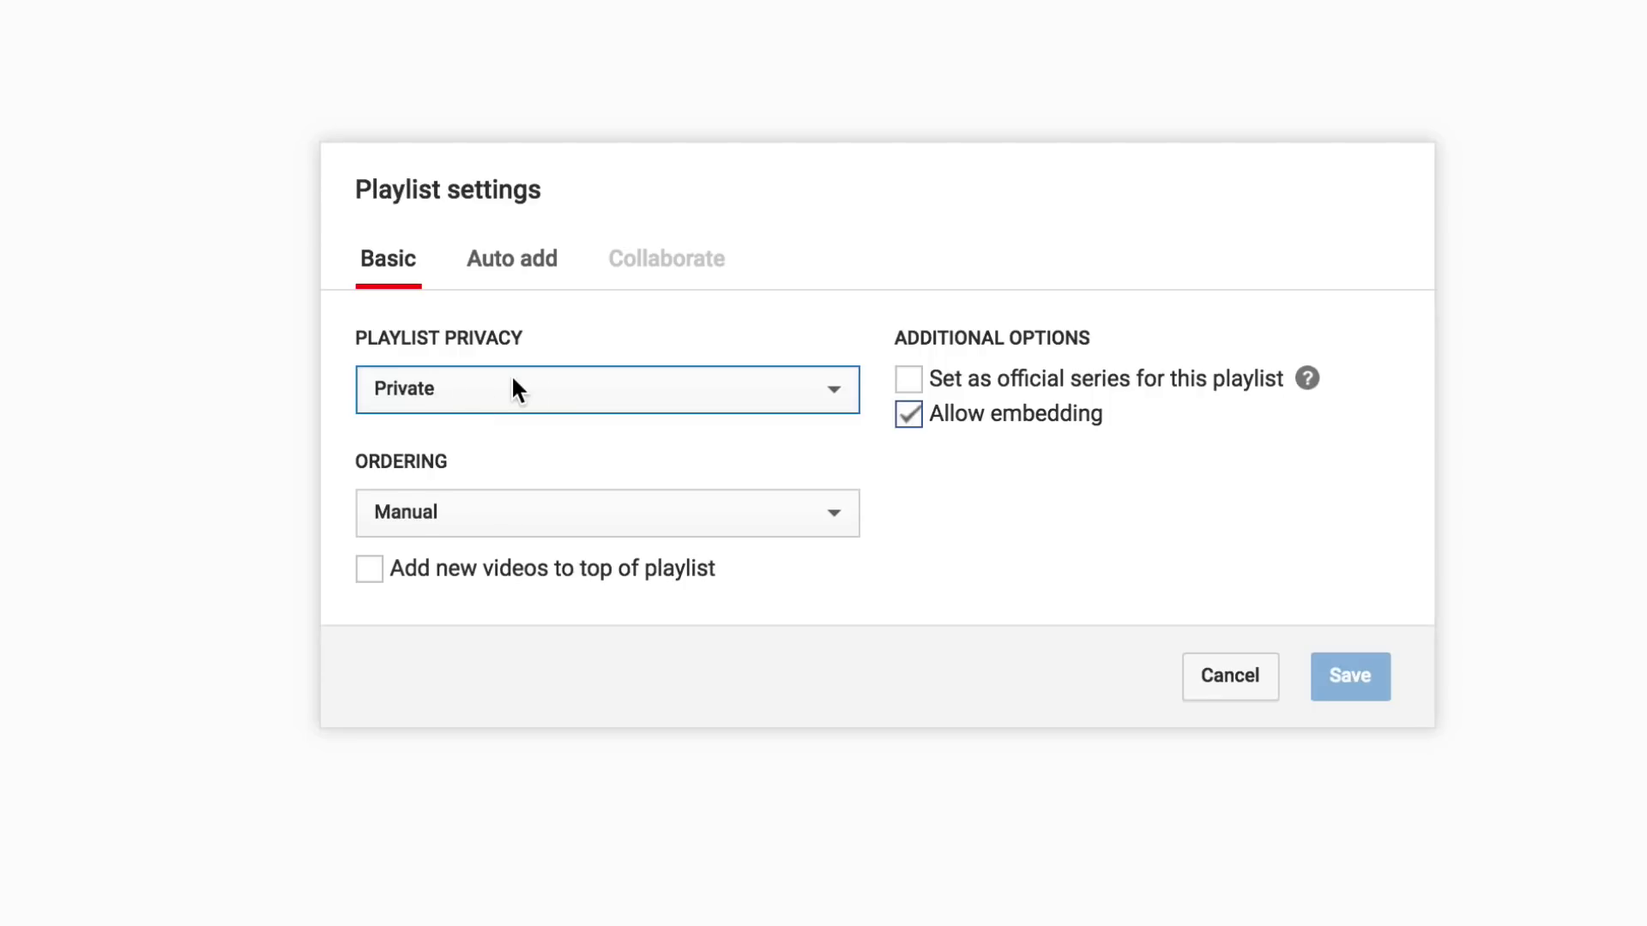
click(837, 515)
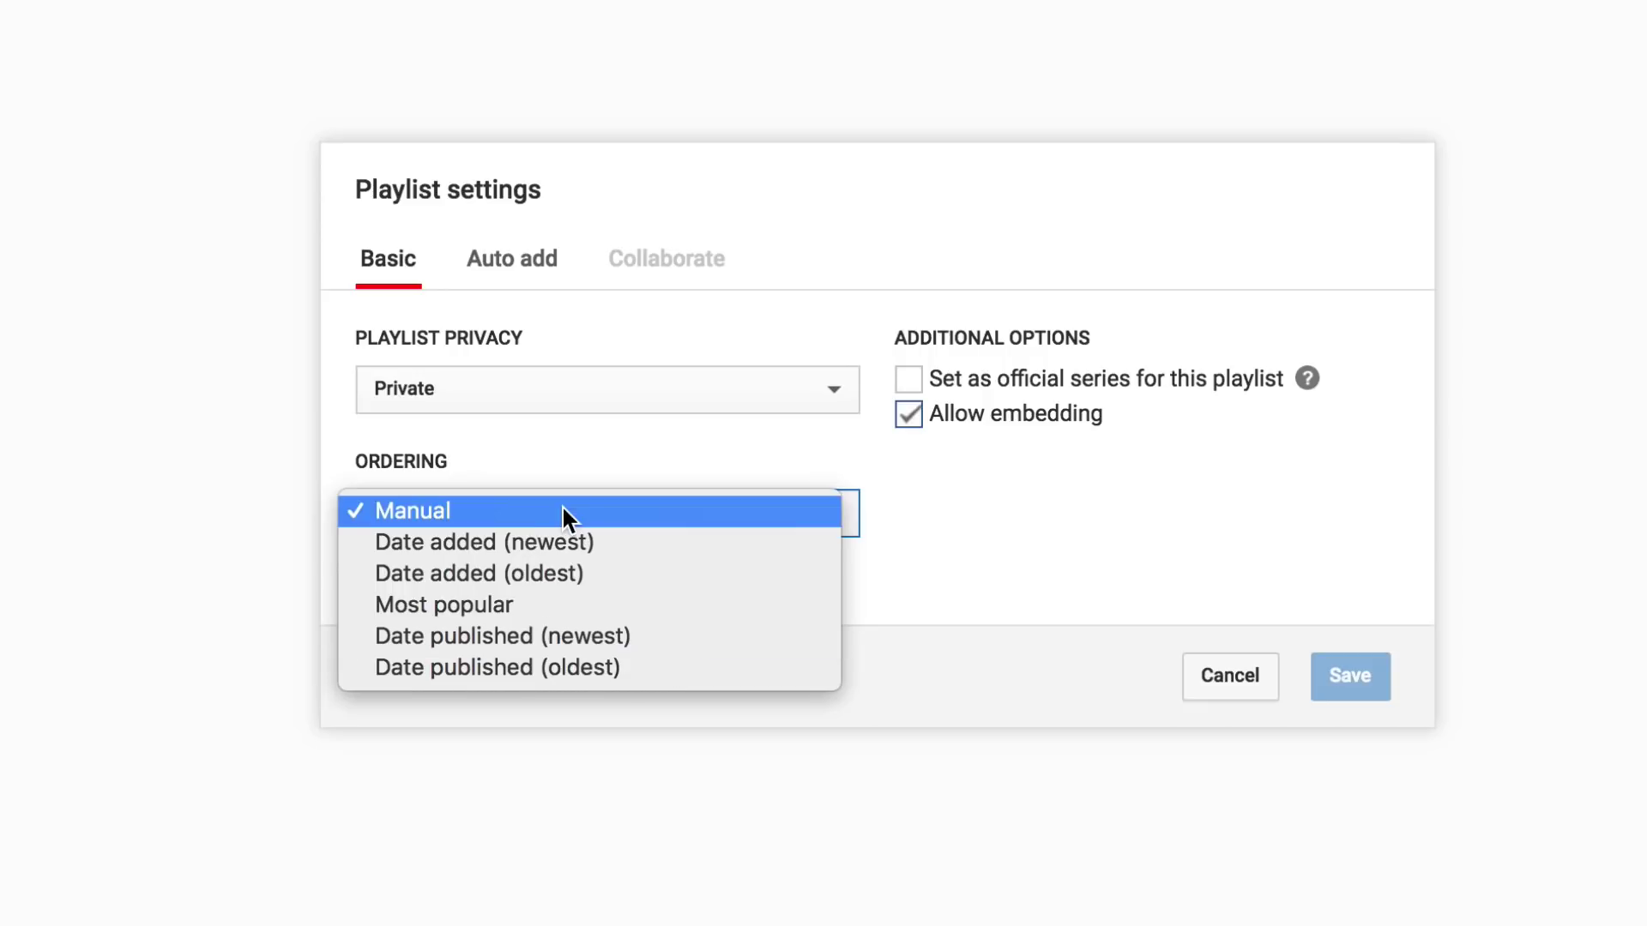
click(529, 509)
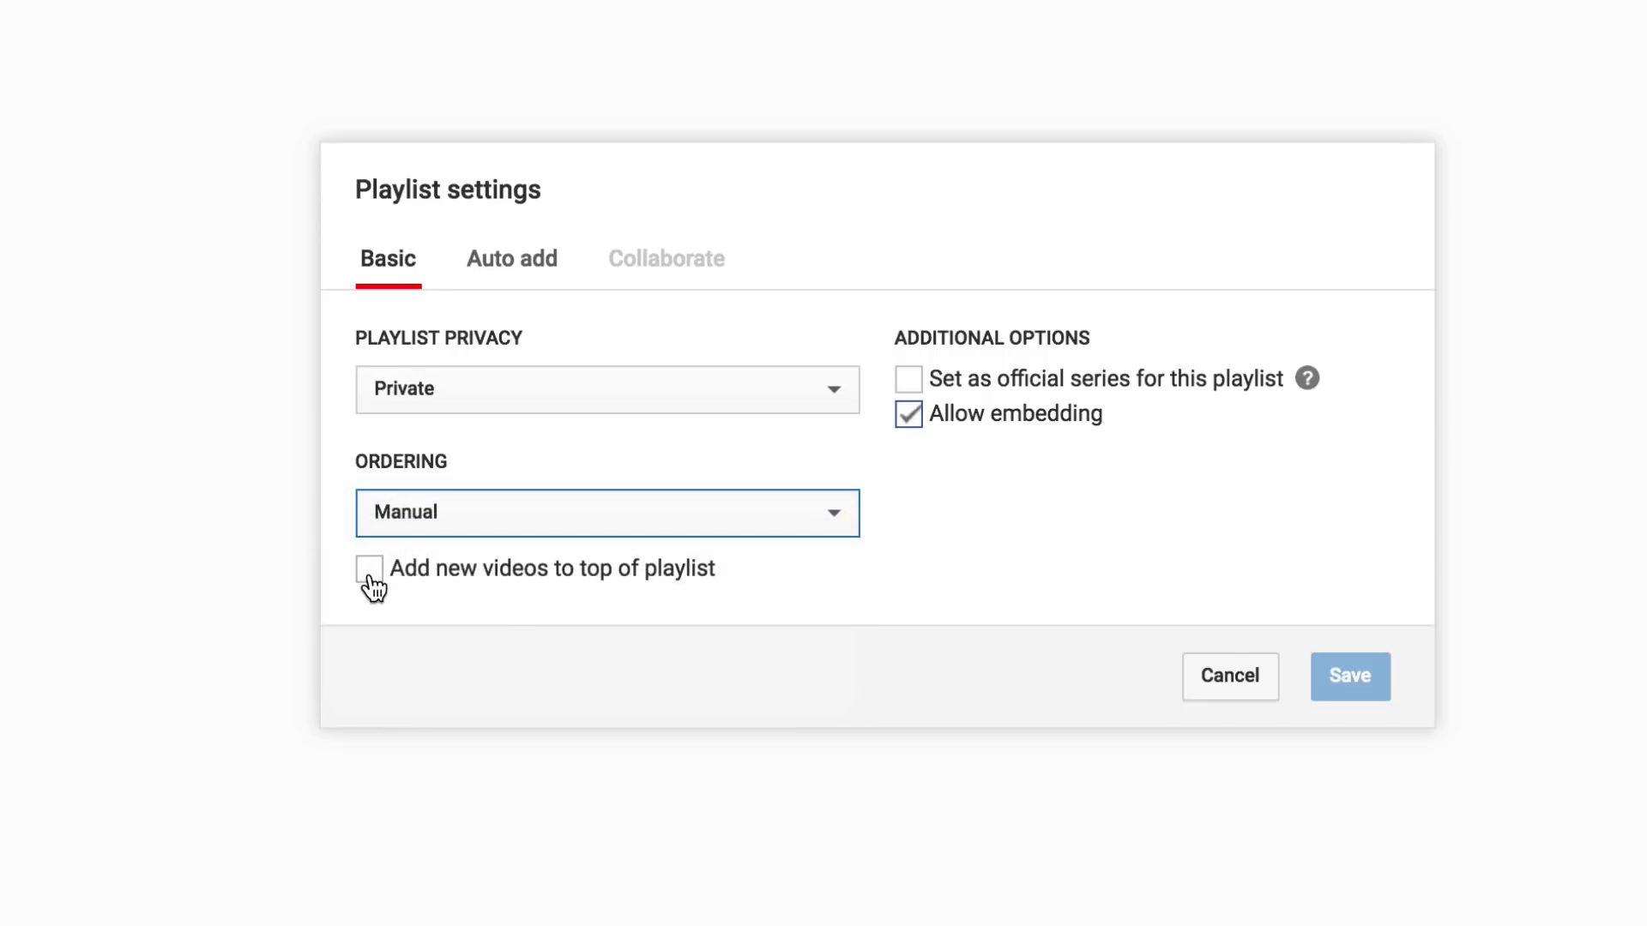
click(370, 570)
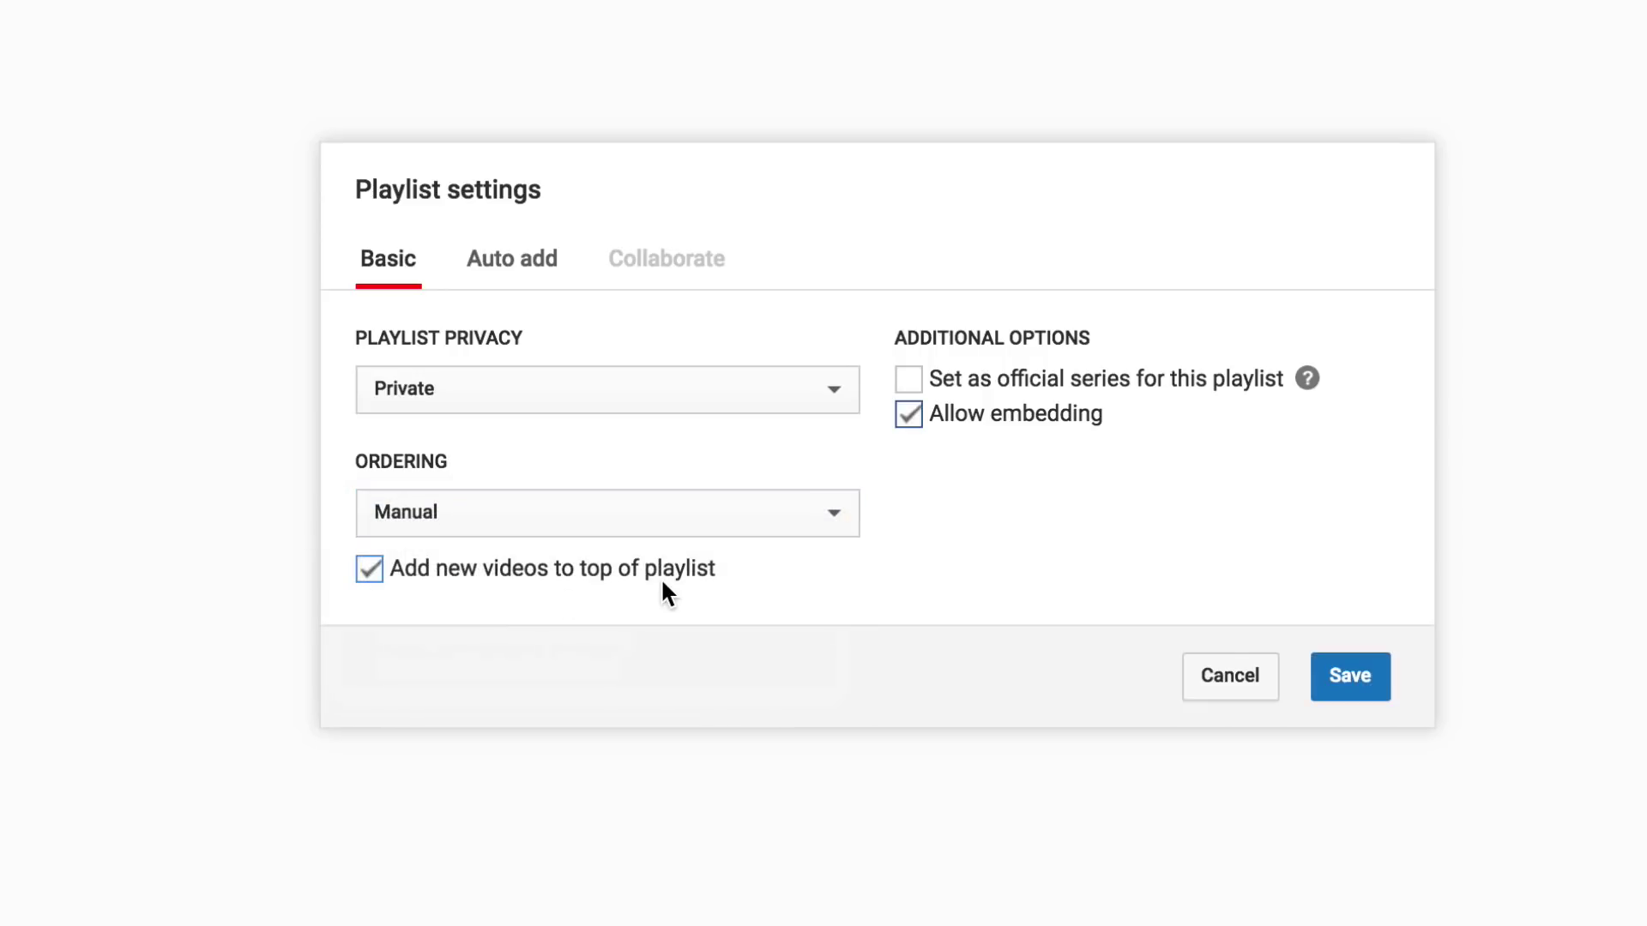
click(370, 571)
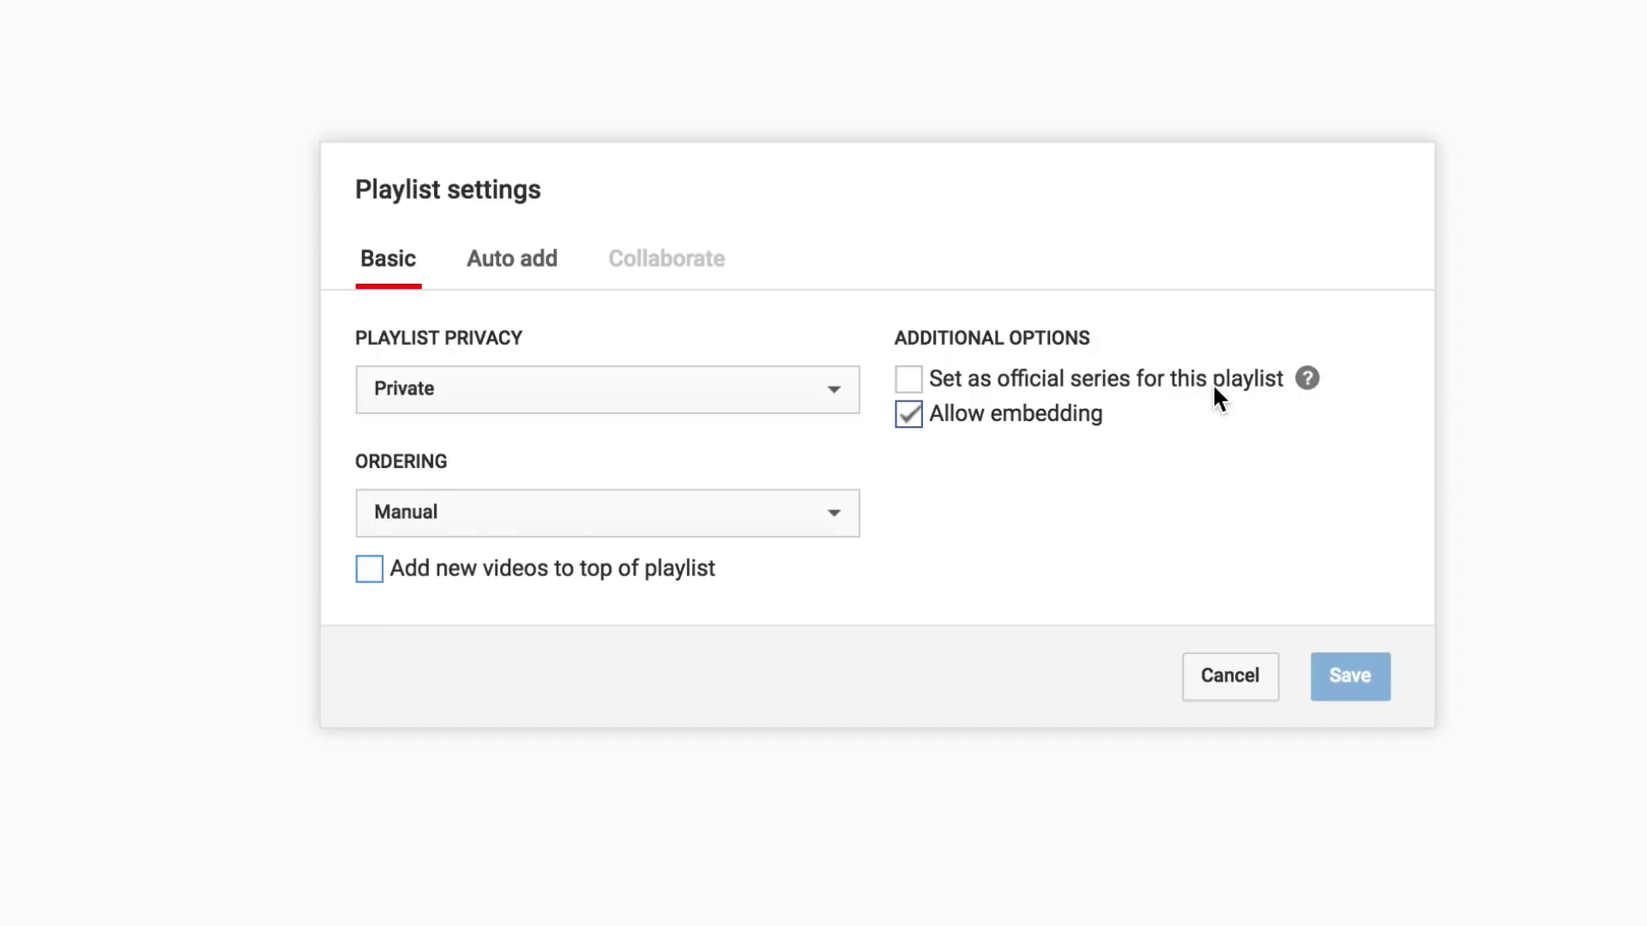
Step: Mark the playlist as an official series, add a title-matching auto-add rule, and save
mouse_move(1309, 385)
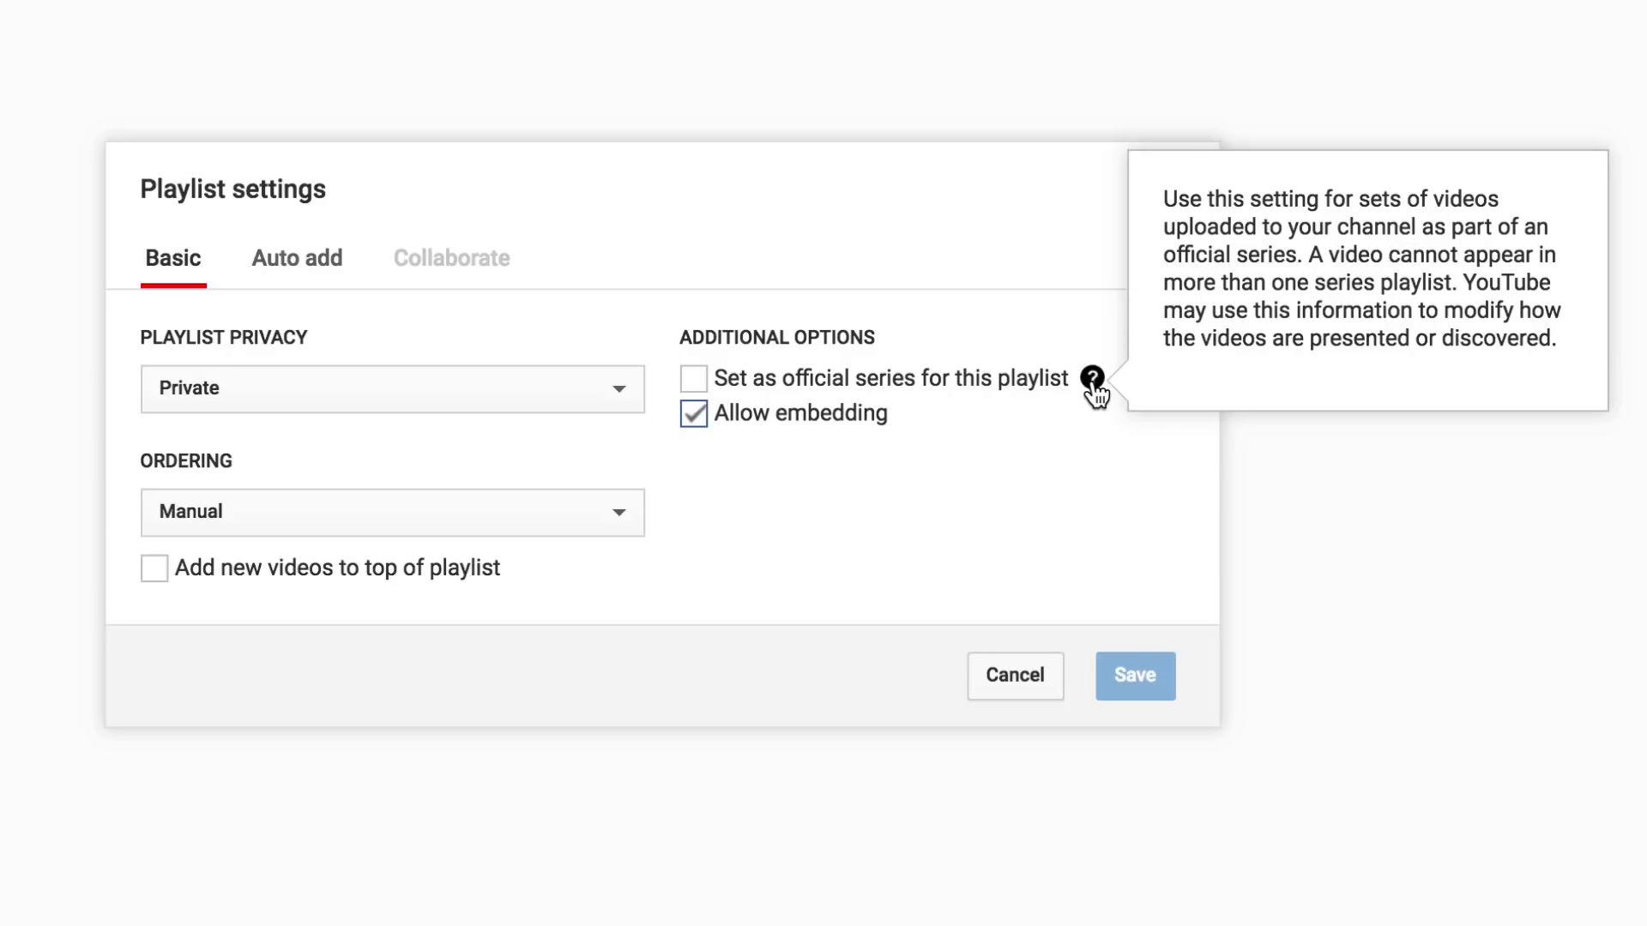
click(696, 384)
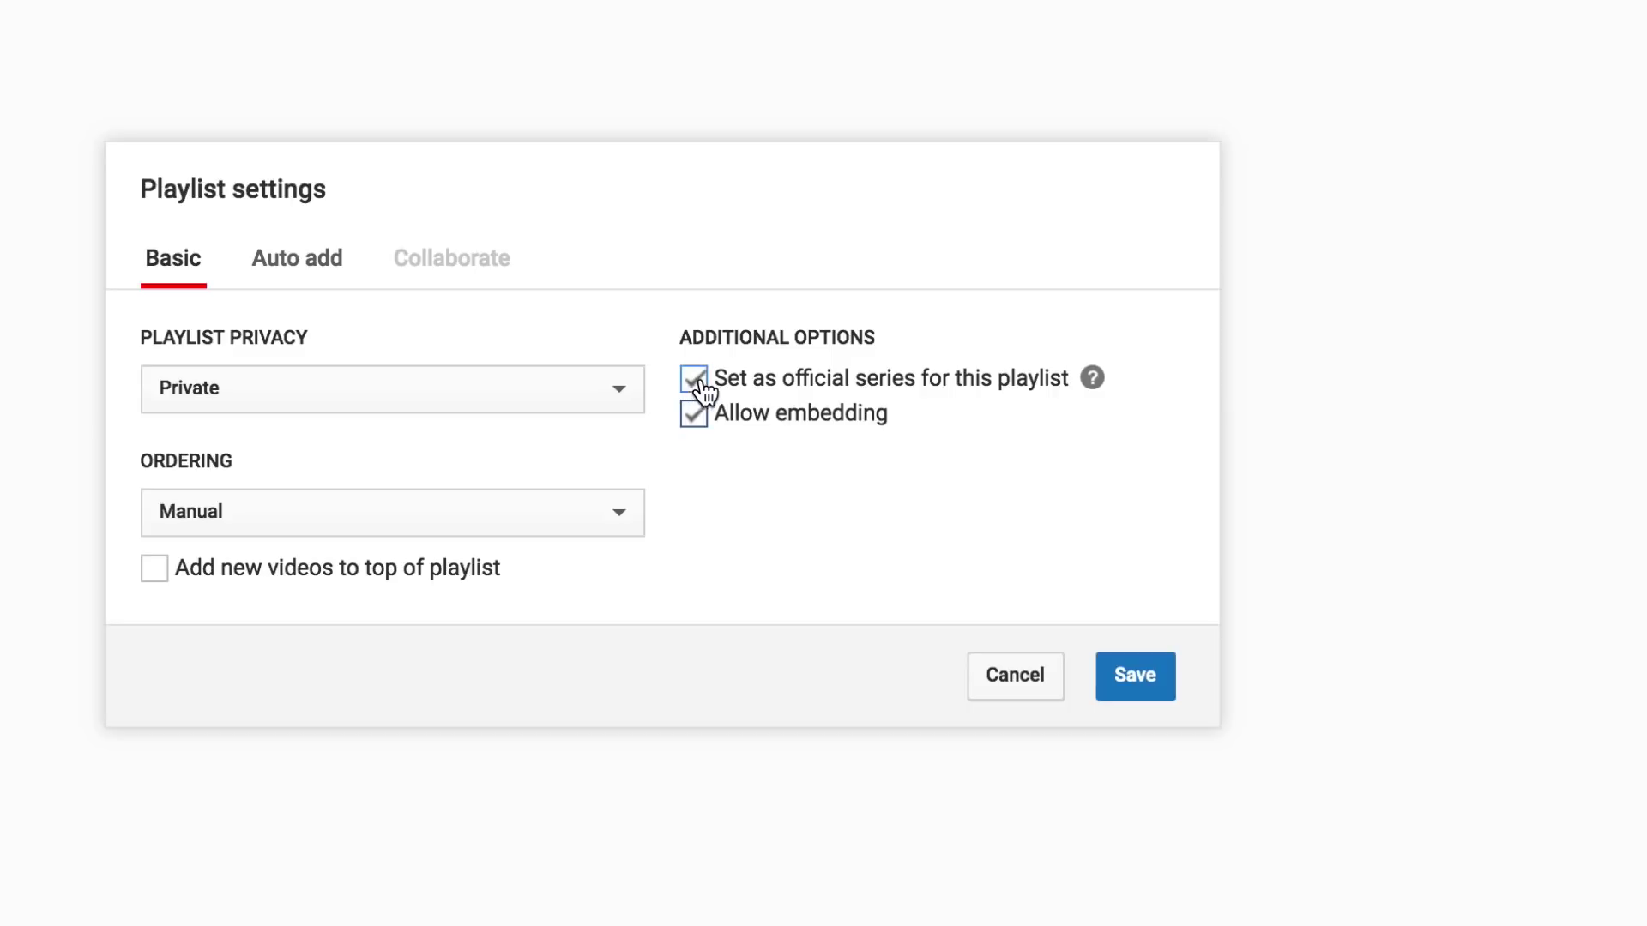
click(297, 258)
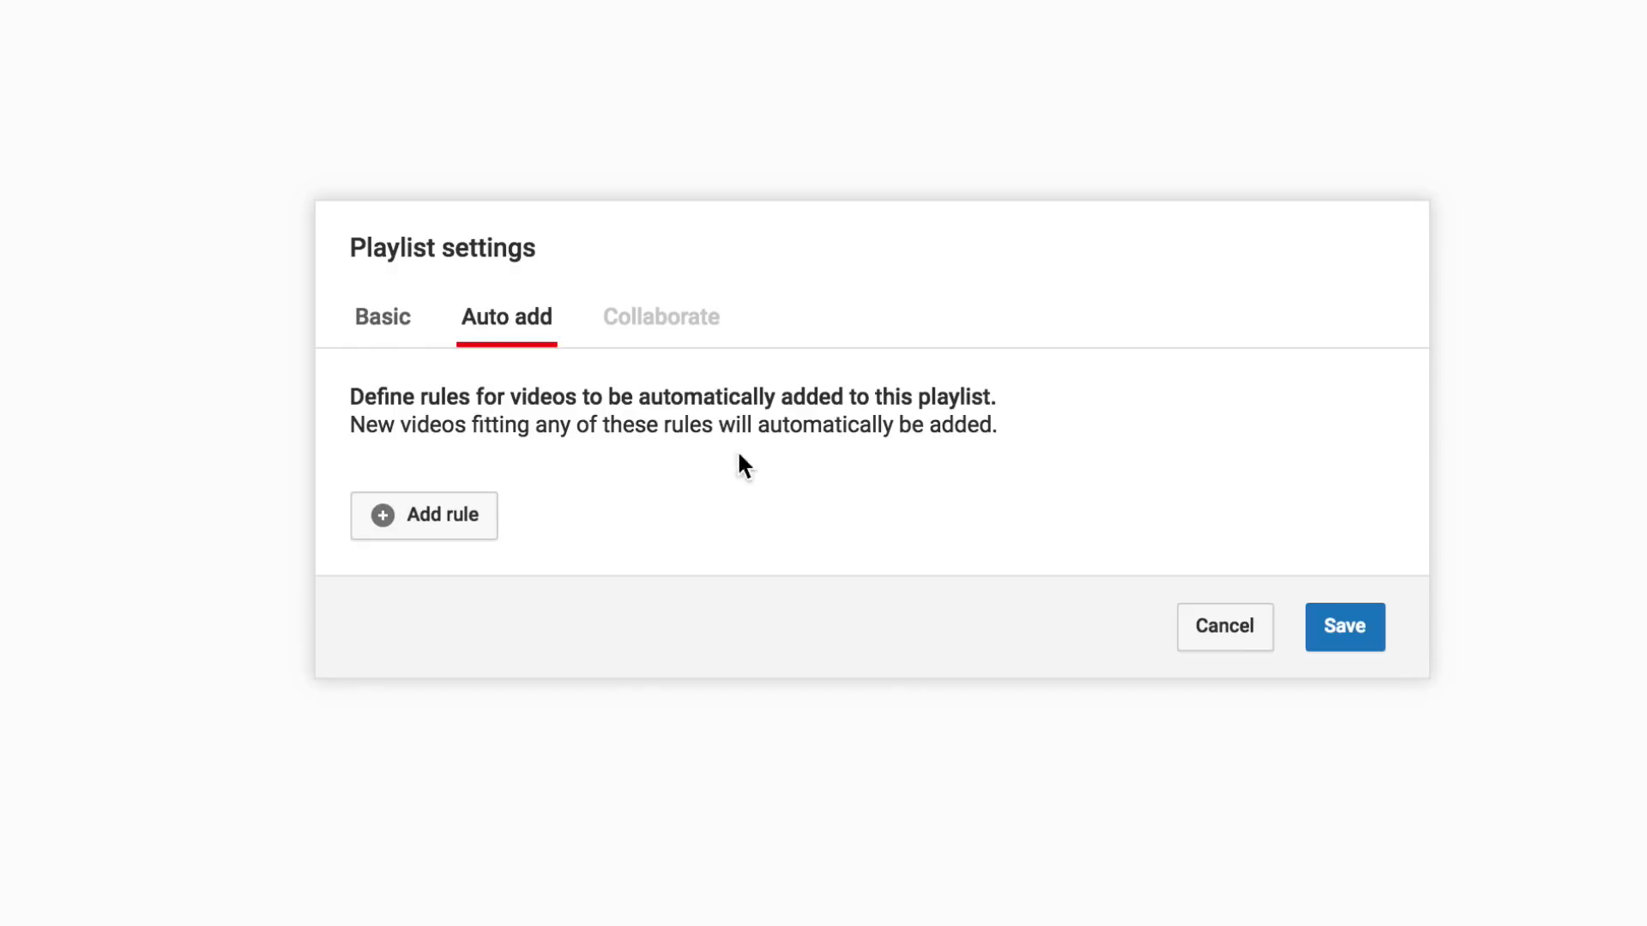
click(434, 518)
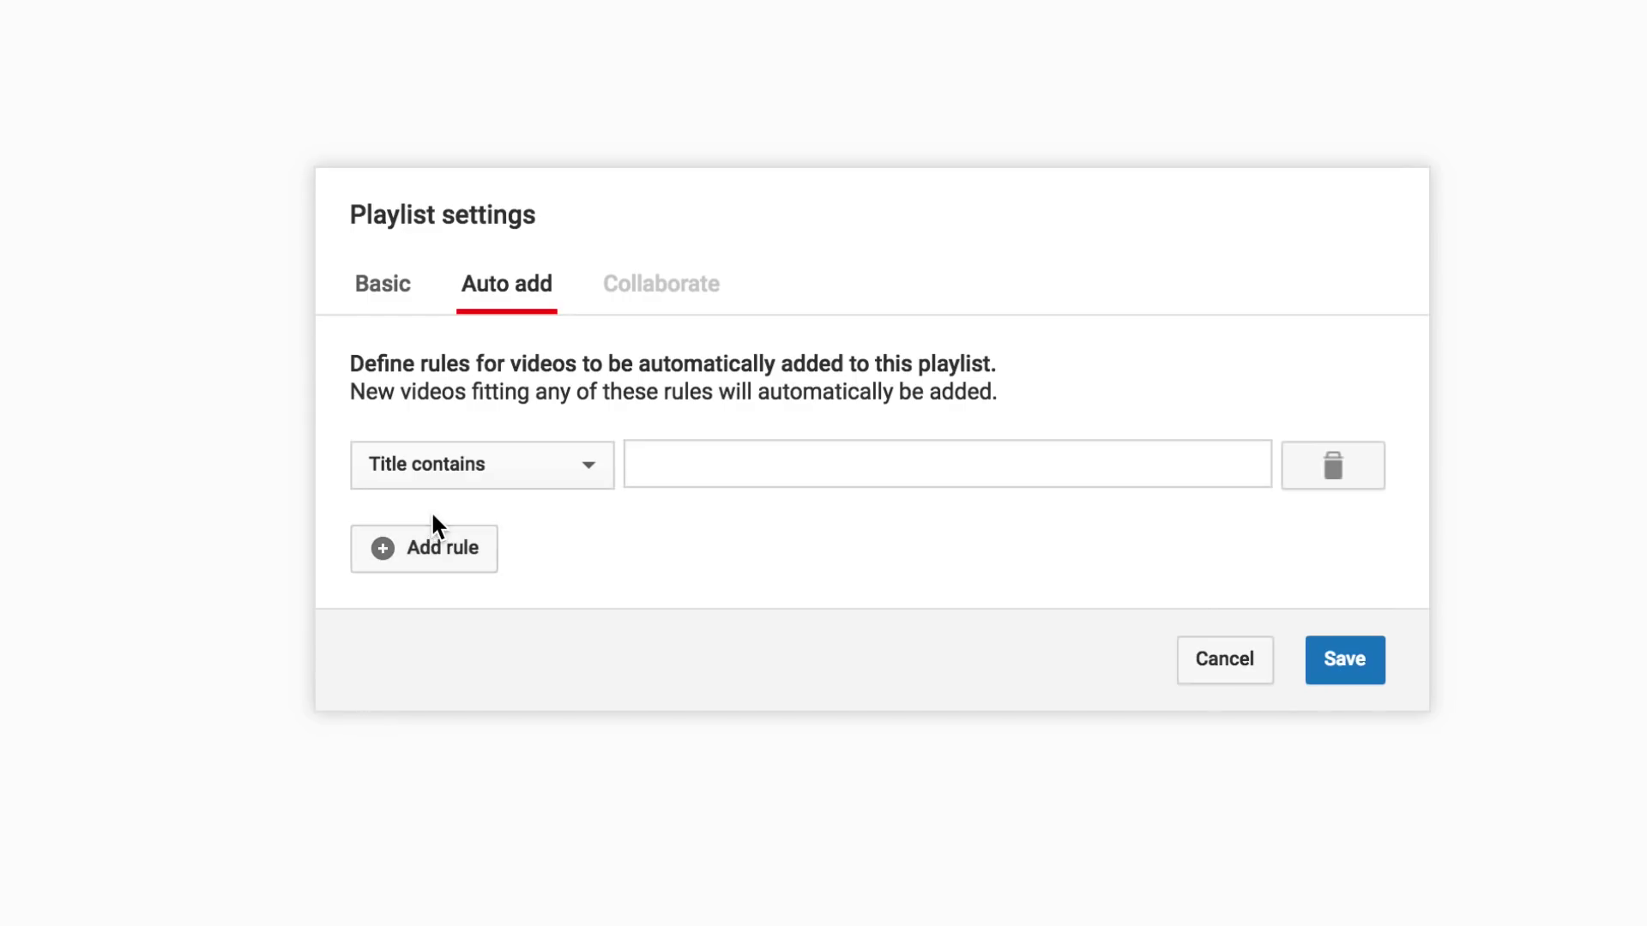
click(586, 466)
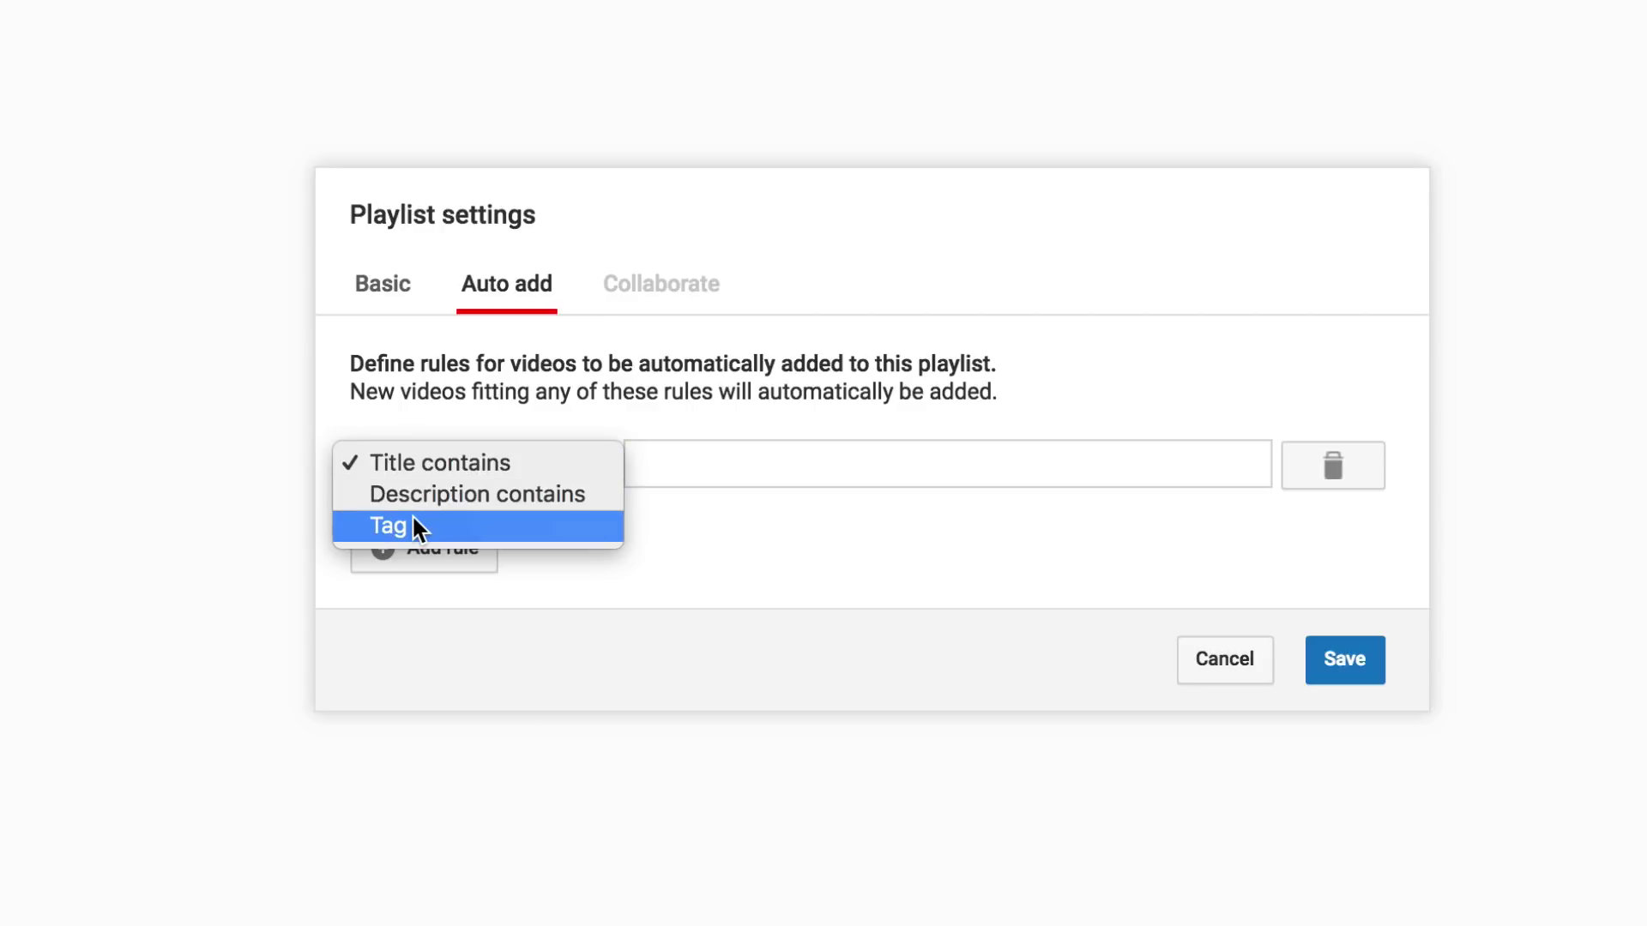
click(1198, 542)
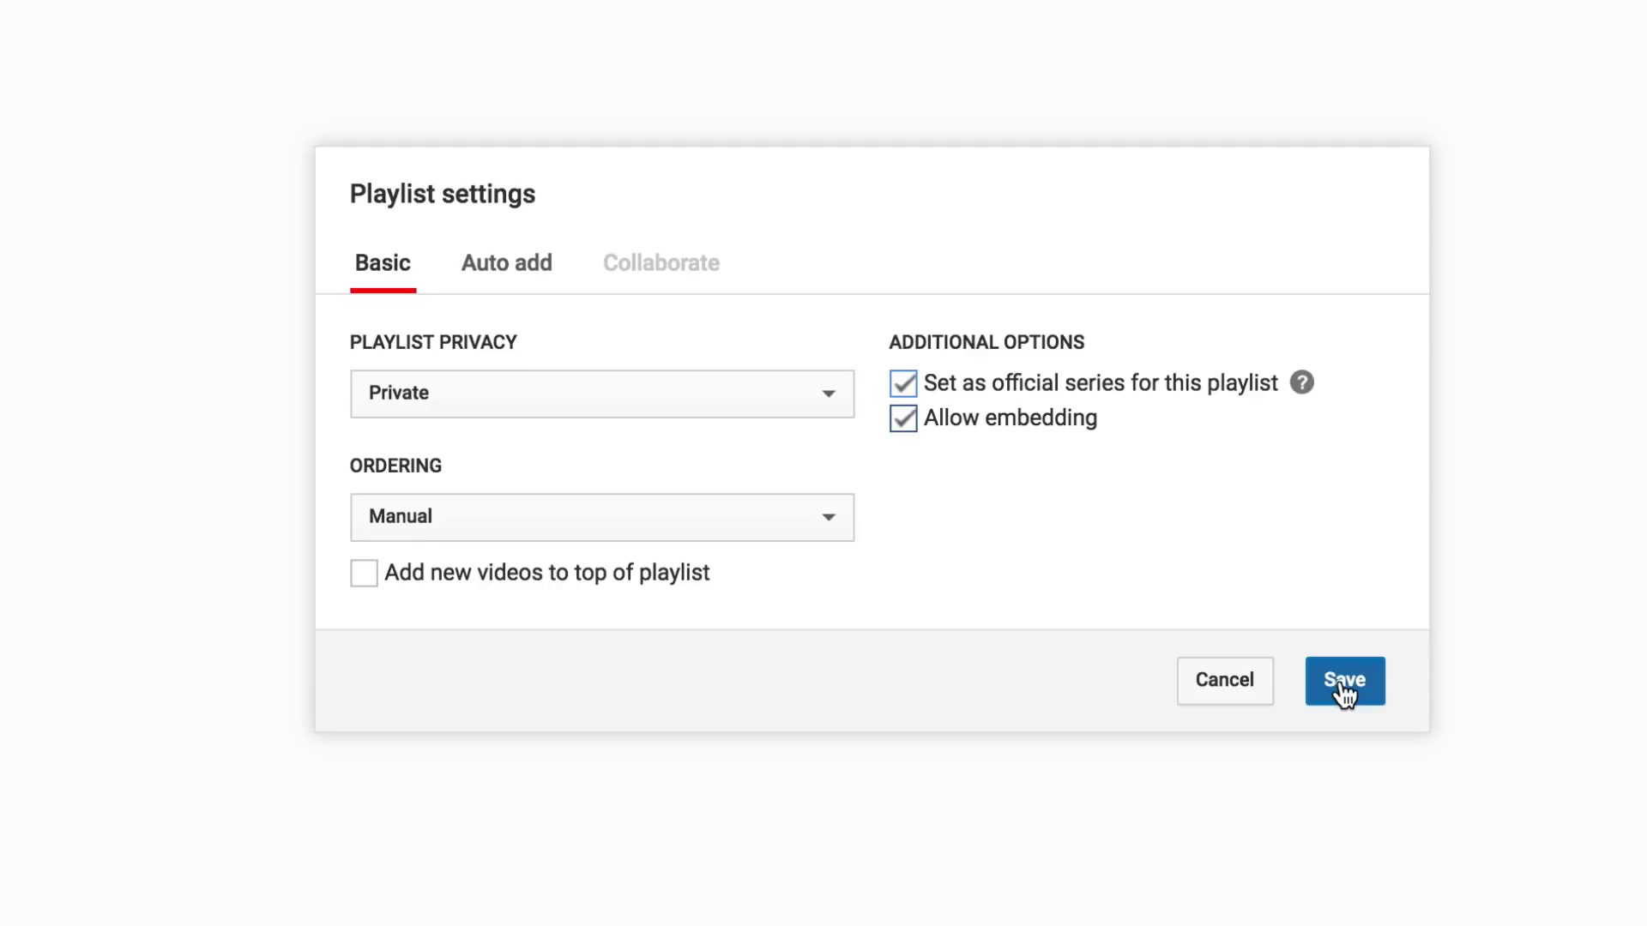
click(1344, 686)
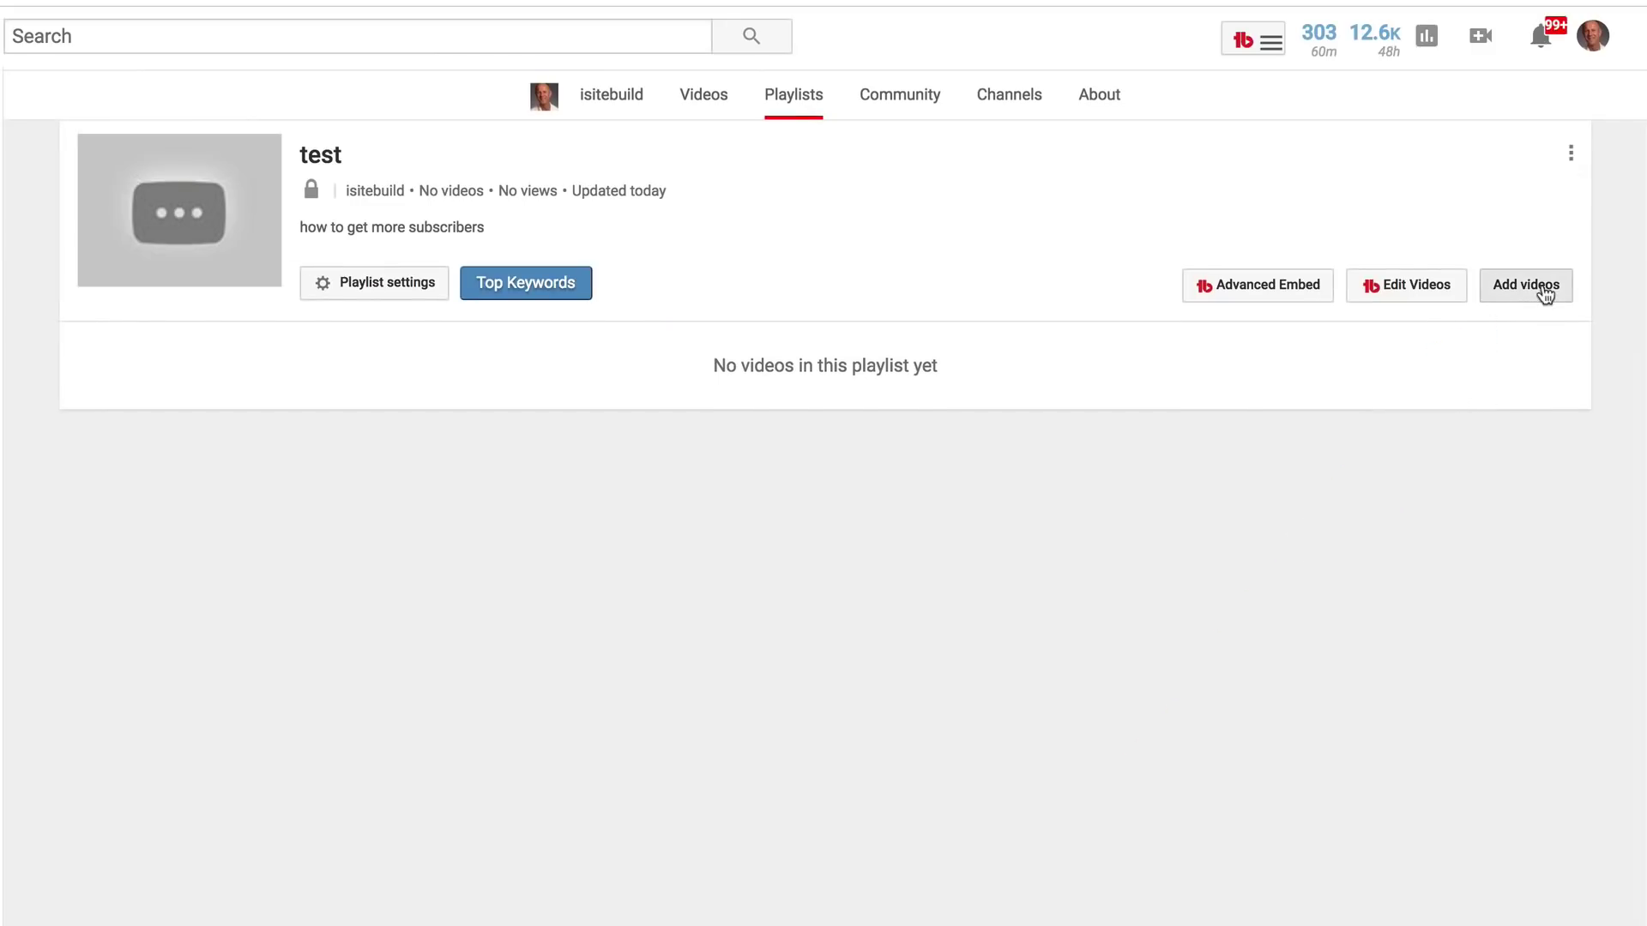
Step: Add 'How To Get 40,000 Subscribers On YouTube' from the channel's own uploads to the playlist
click(1540, 288)
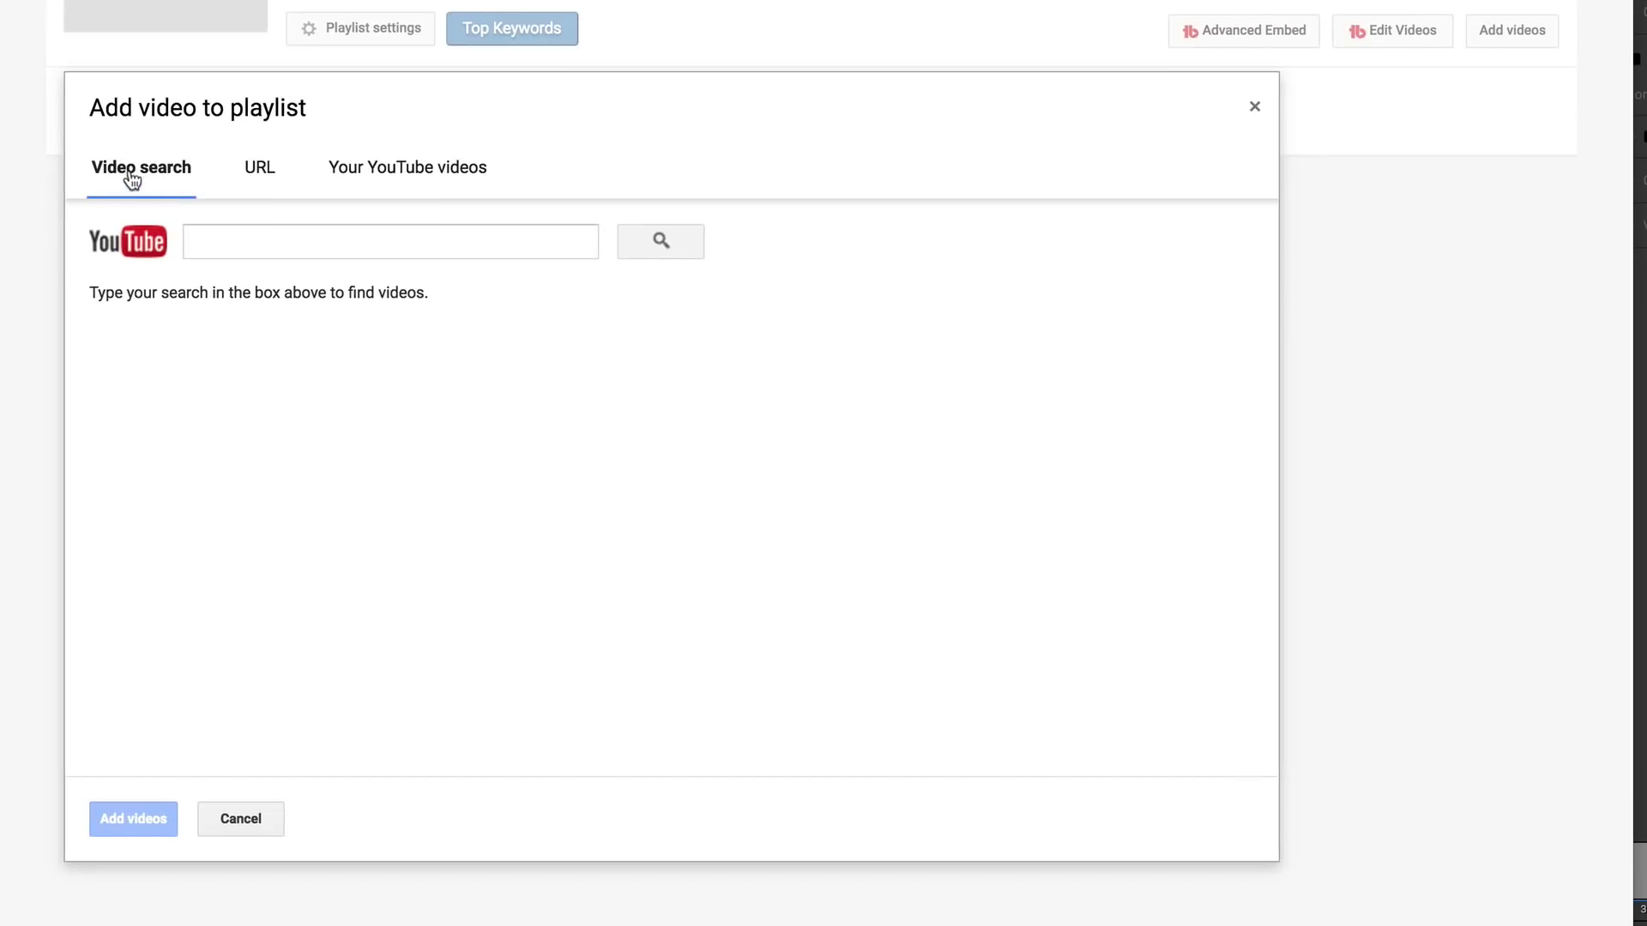
click(260, 176)
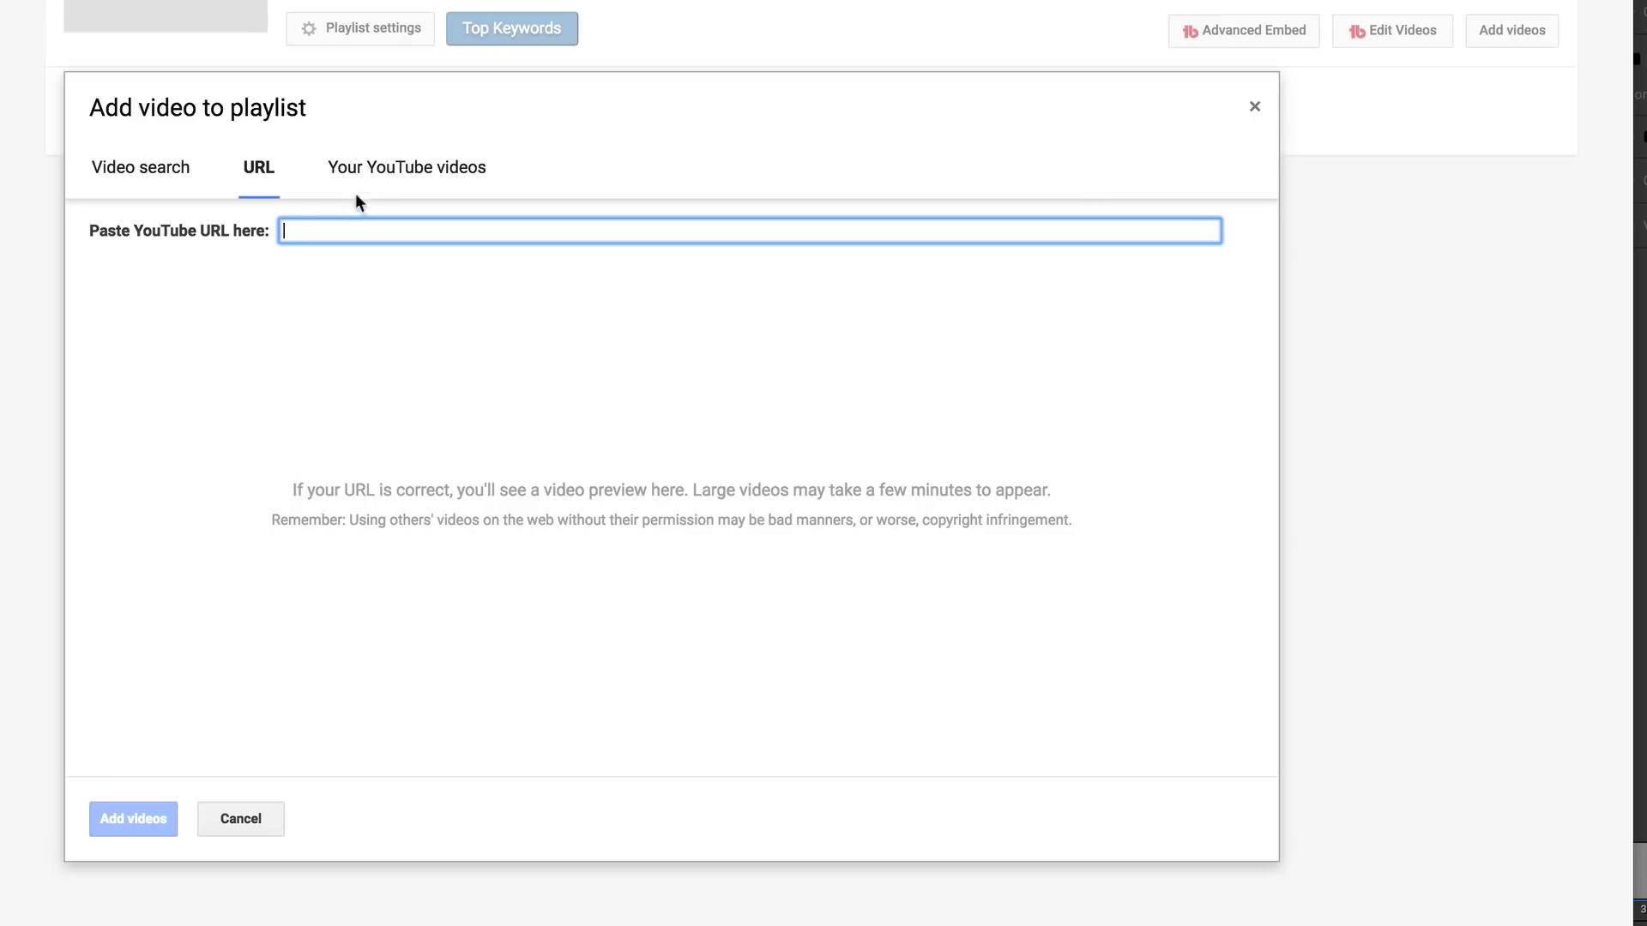
click(403, 171)
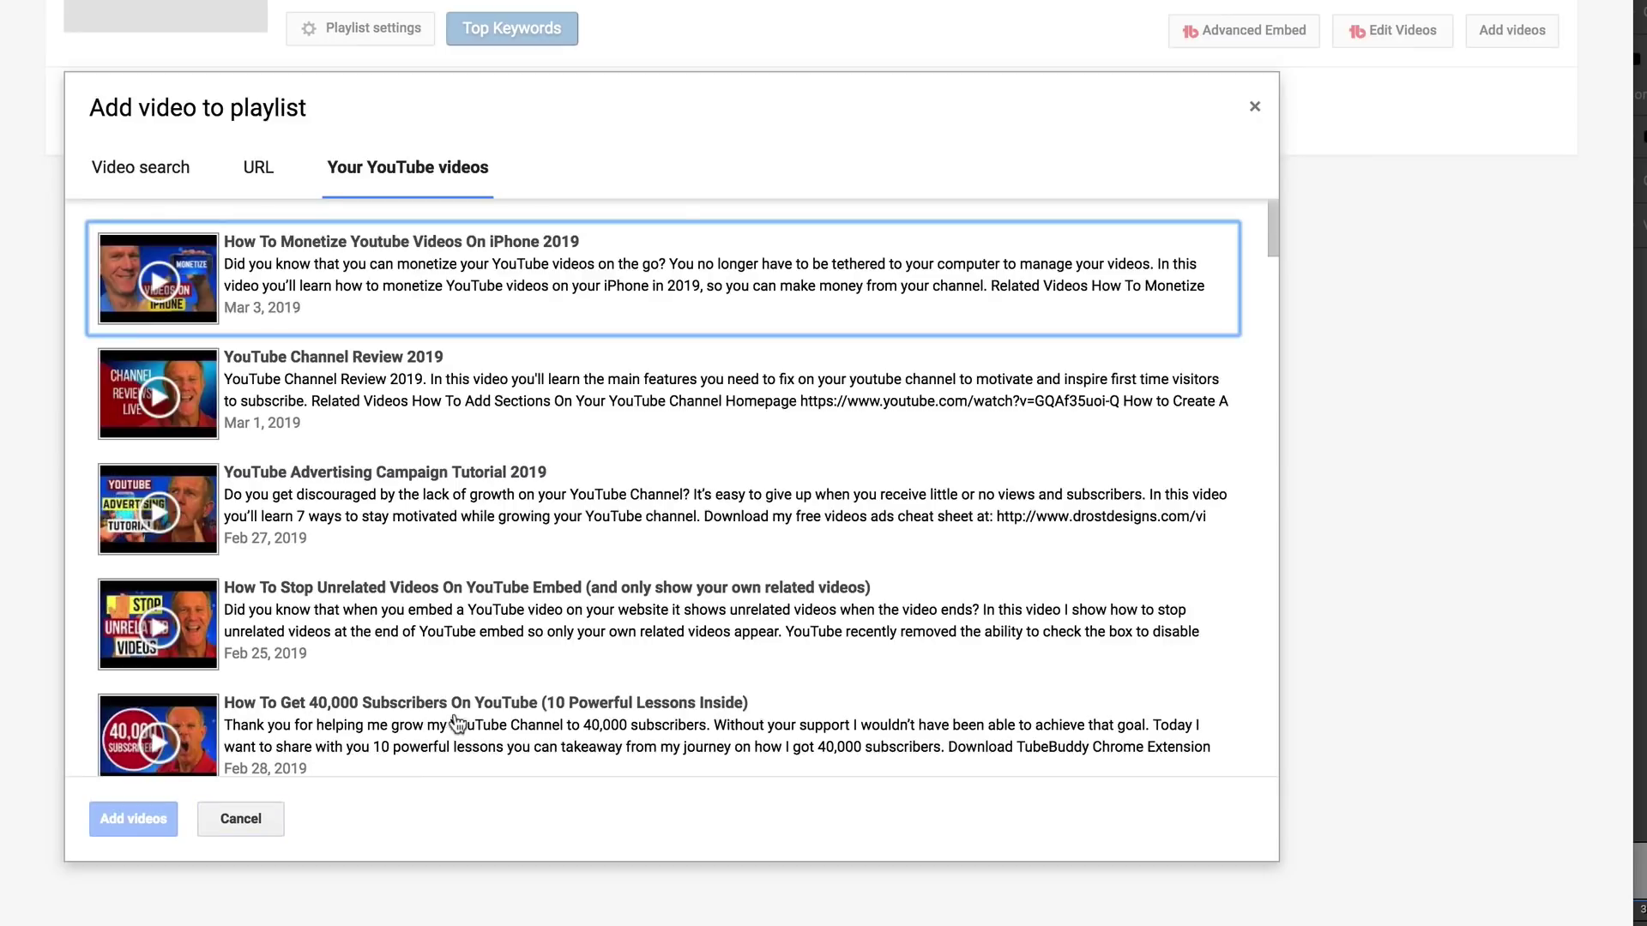
click(485, 725)
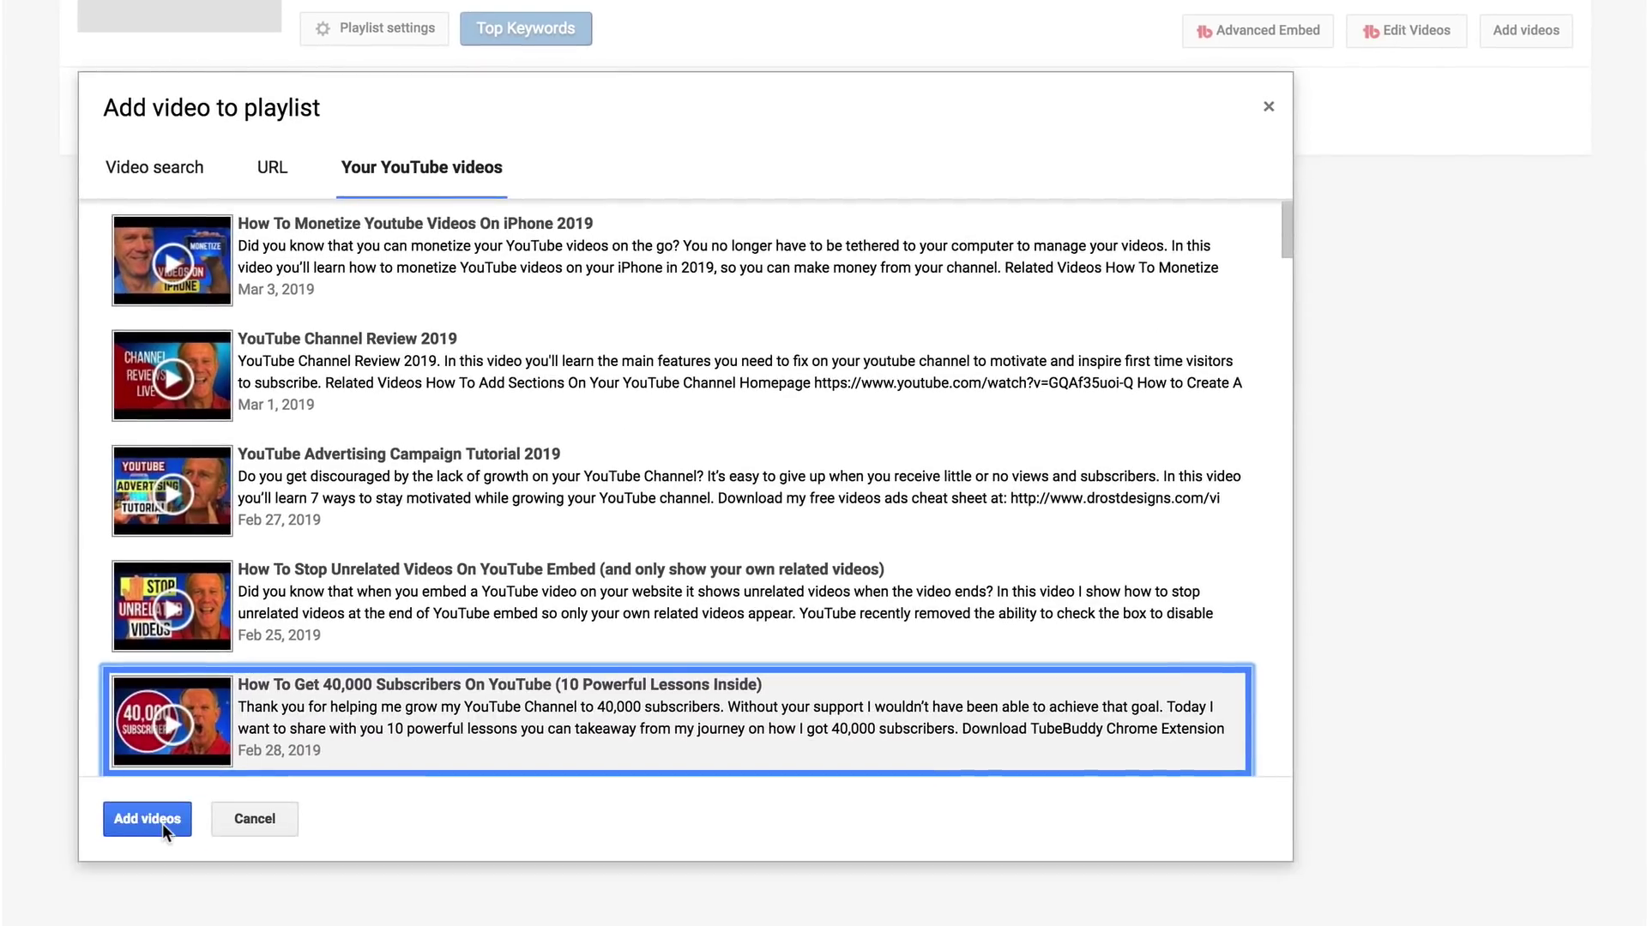
click(146, 819)
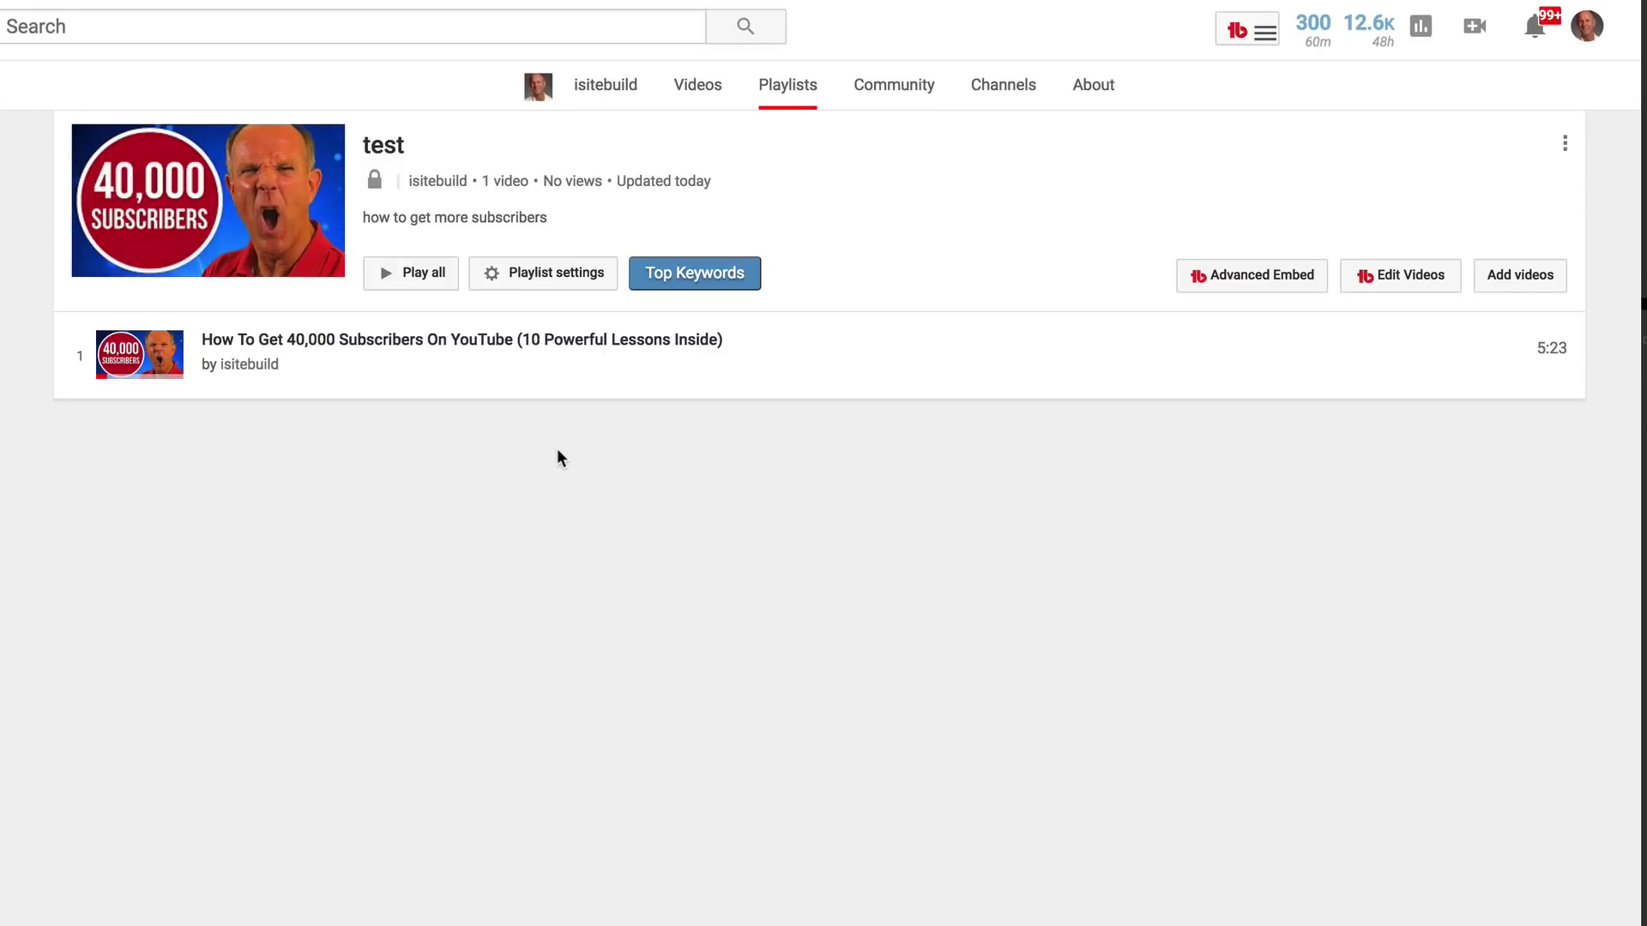
mouse_move(336, 379)
Step: Confirm the test playlist's privacy stays Private
click(543, 273)
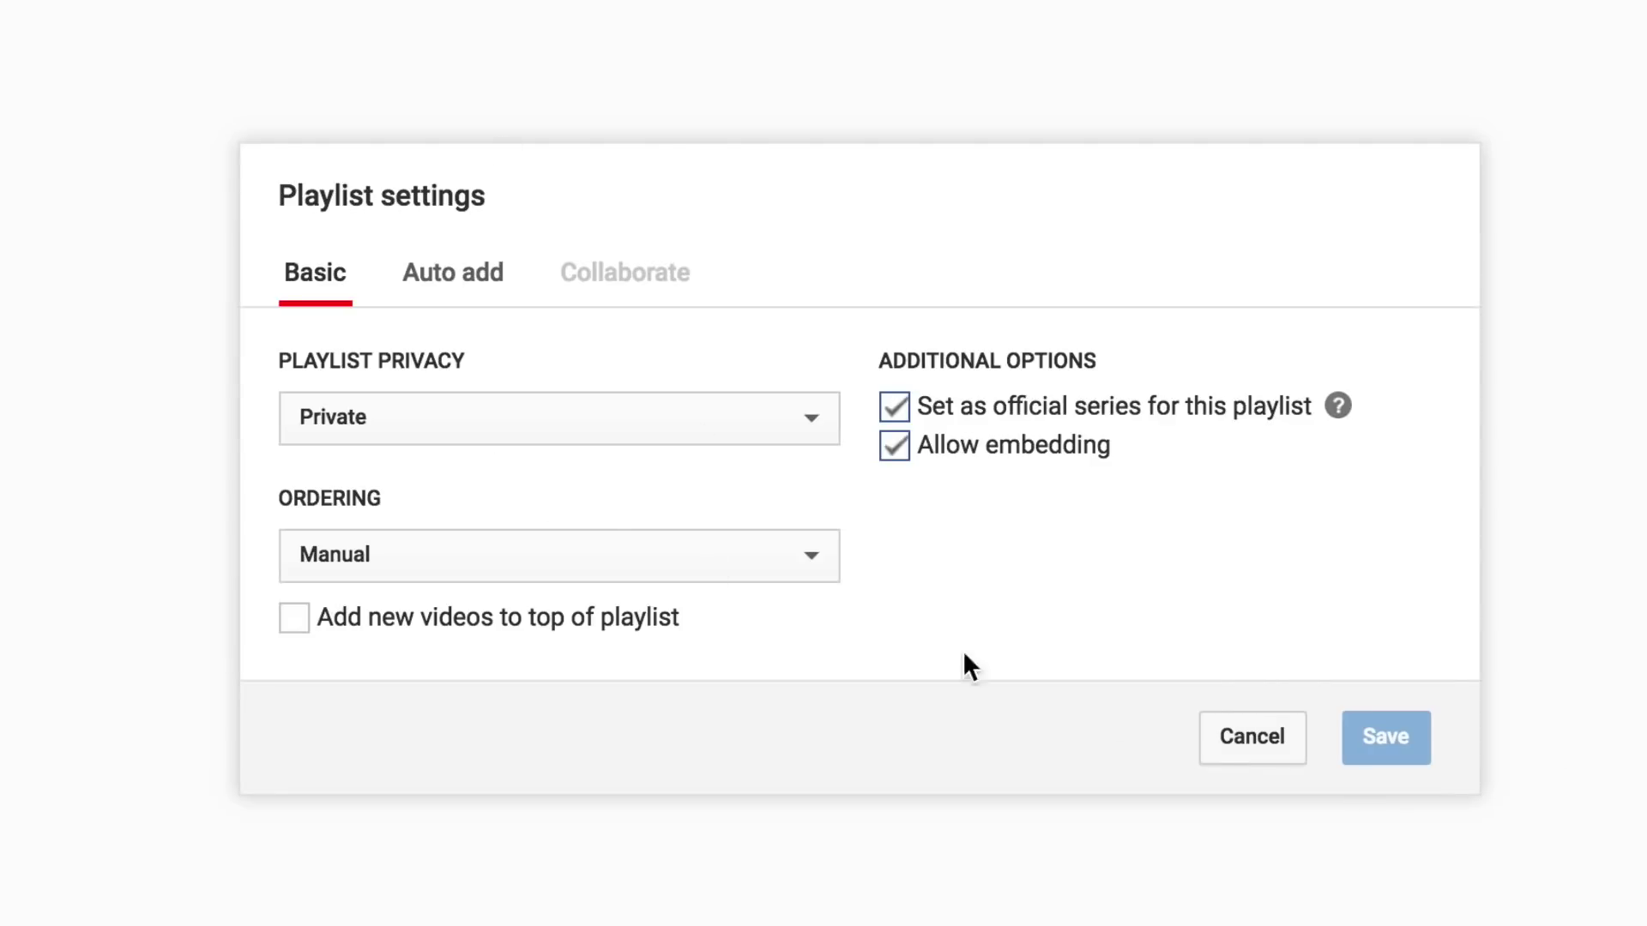
click(813, 427)
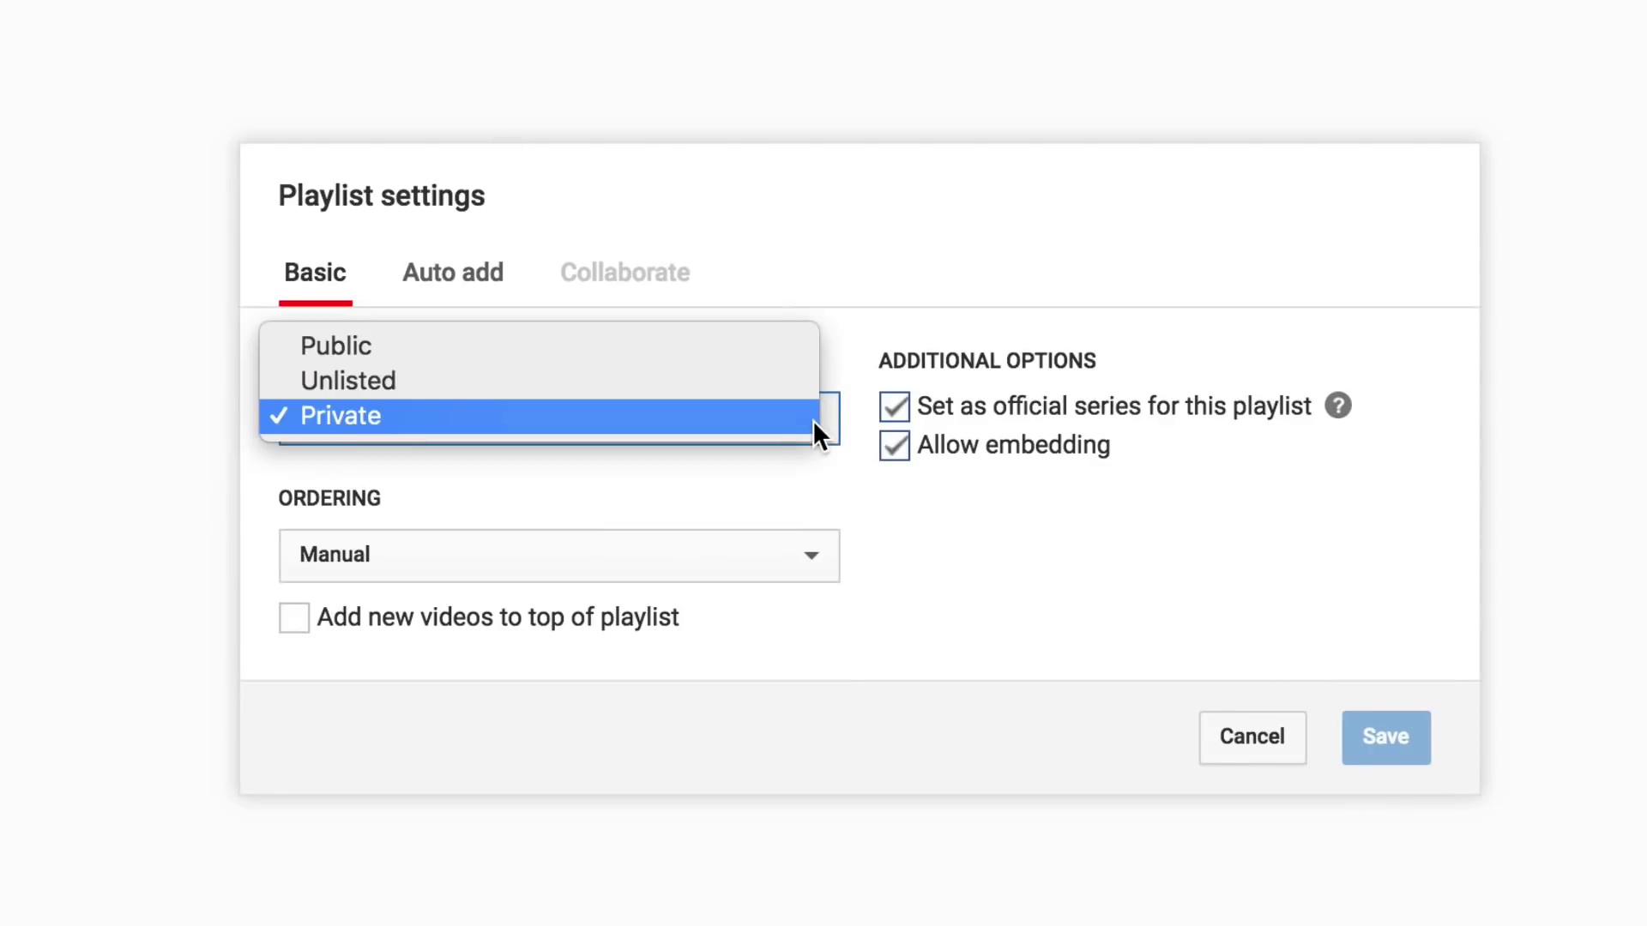
click(811, 420)
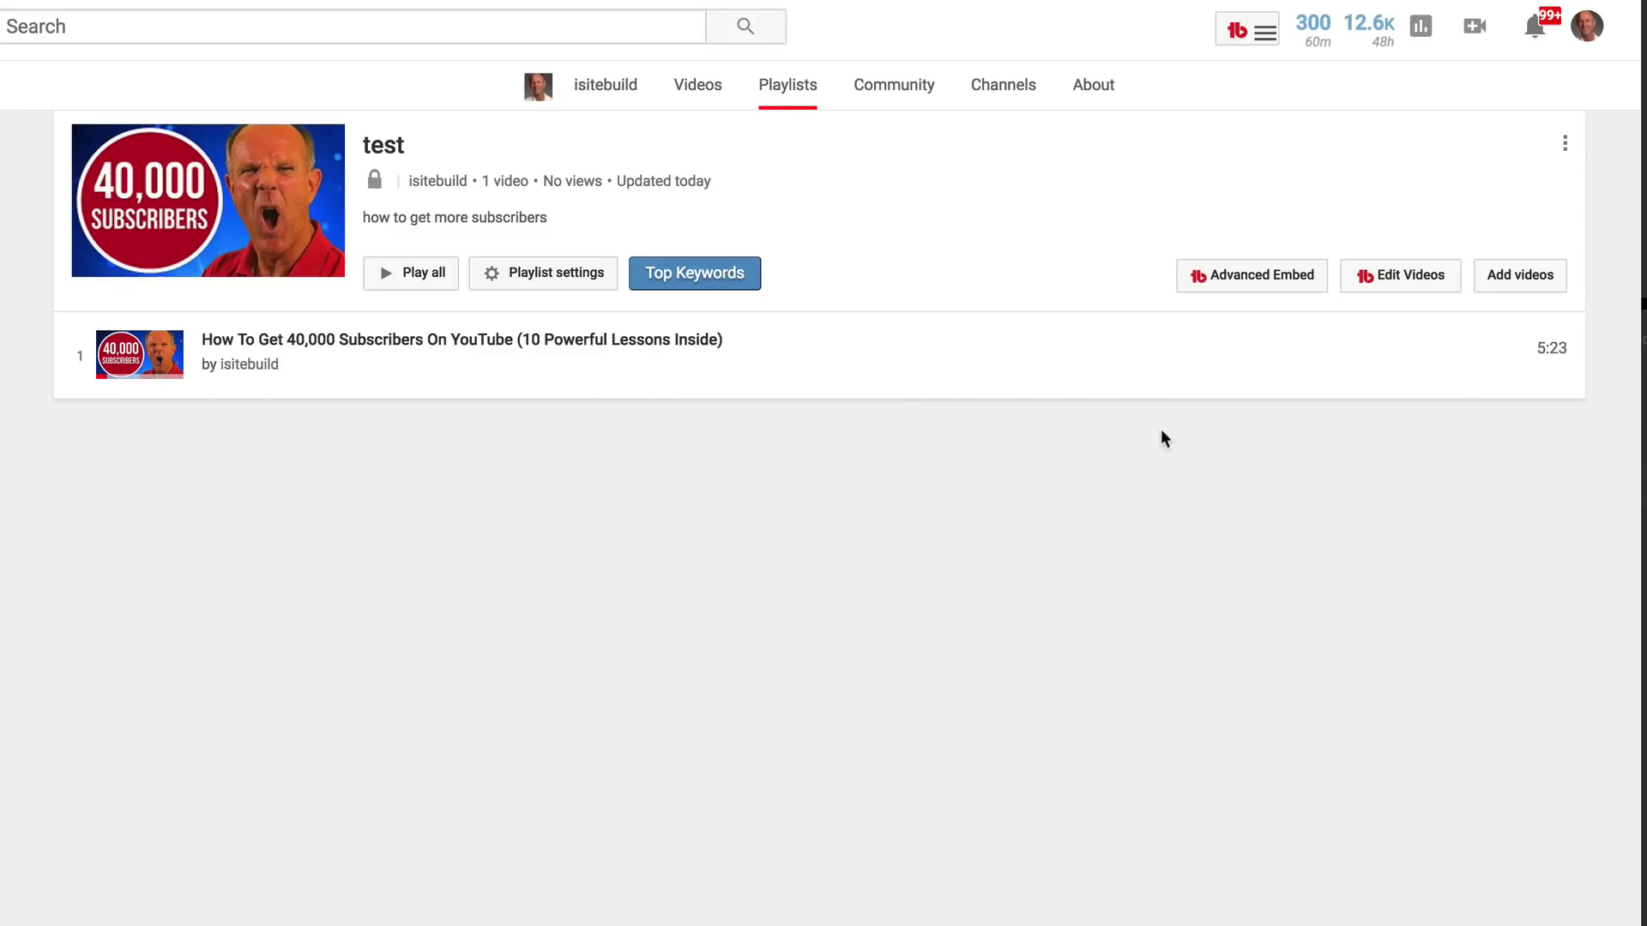
Step: Search a pasted video address and add the Audience Retention video to the playlist
mouse_move(1430, 326)
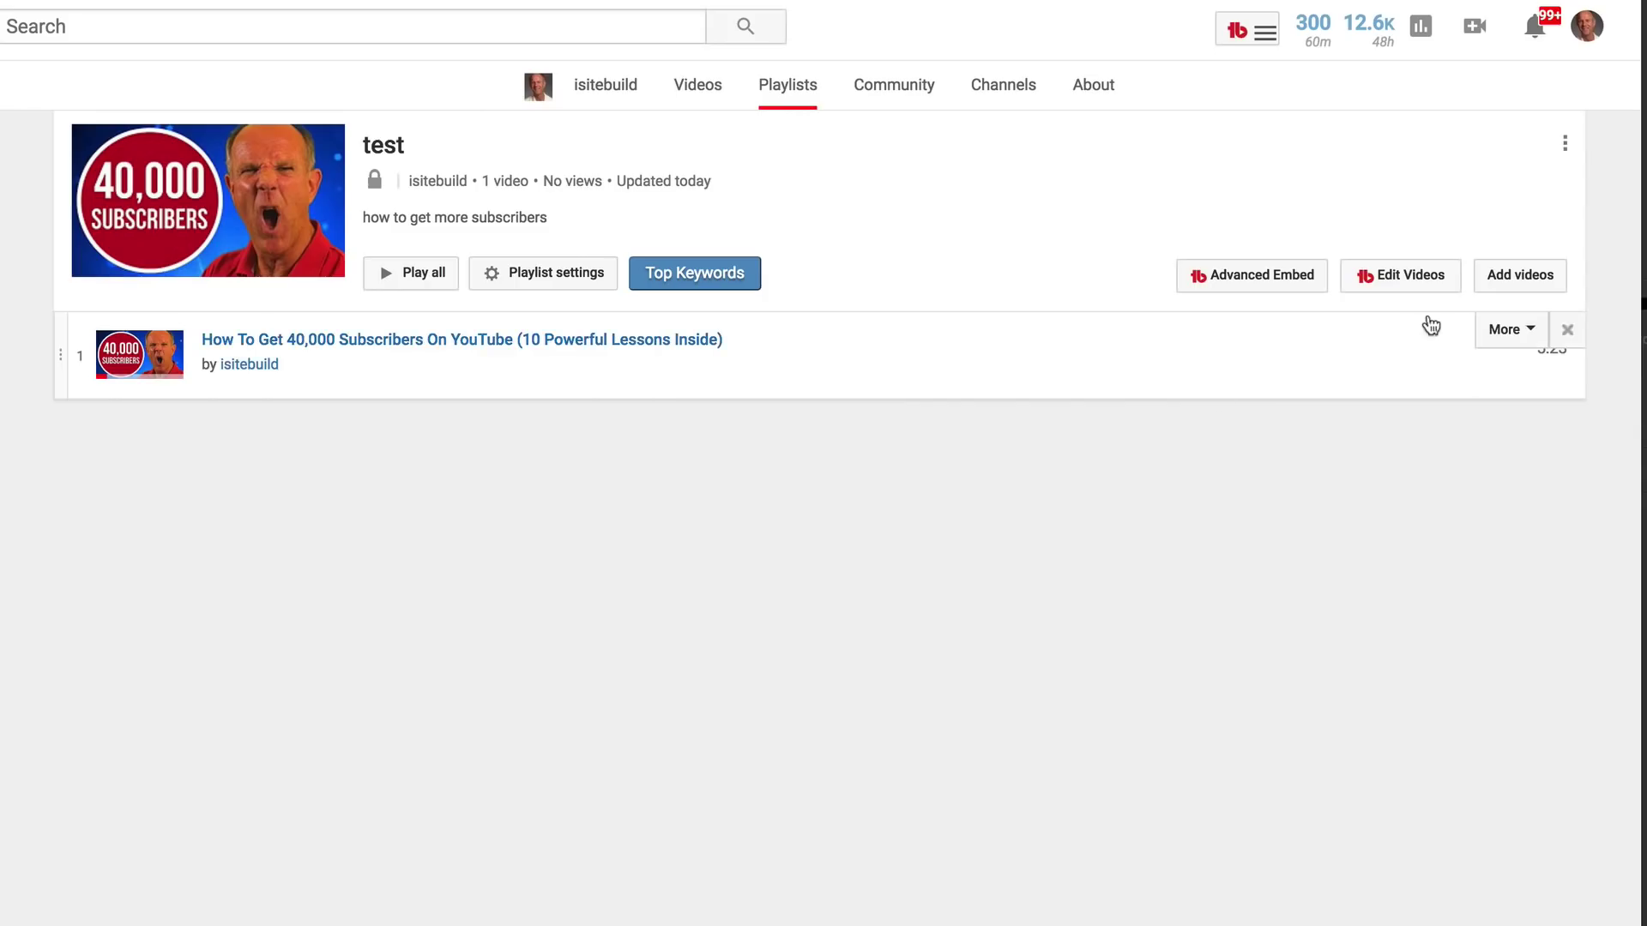
click(1519, 279)
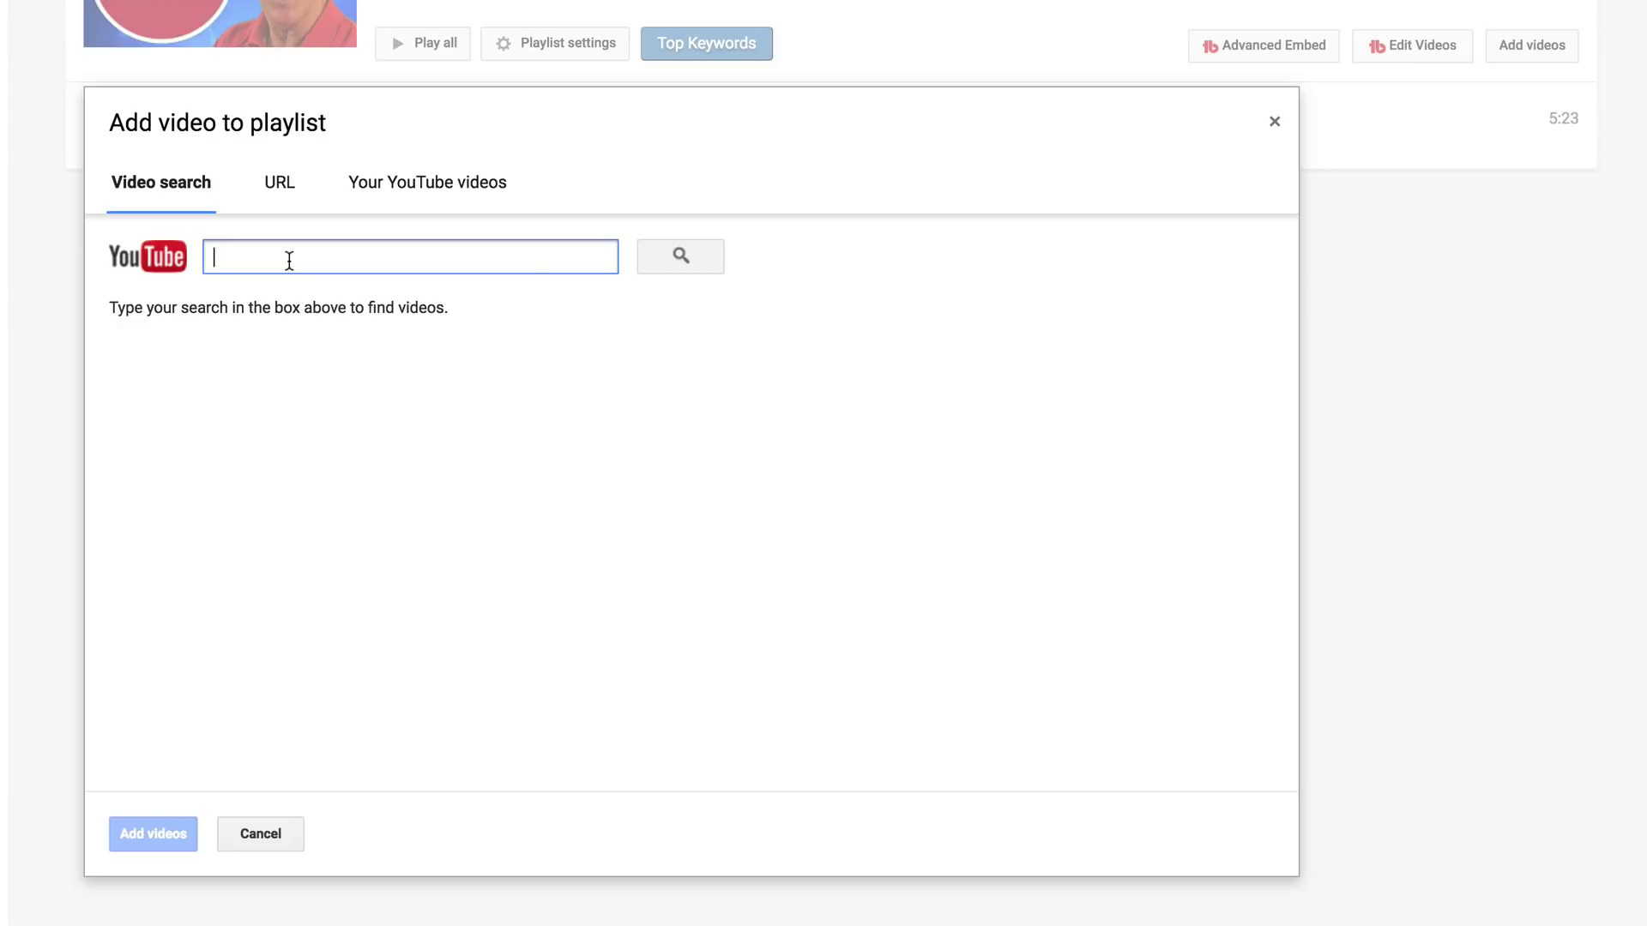
text(https://www.youtube.com/watch?v=tYGrxxwtf58)
click(680, 259)
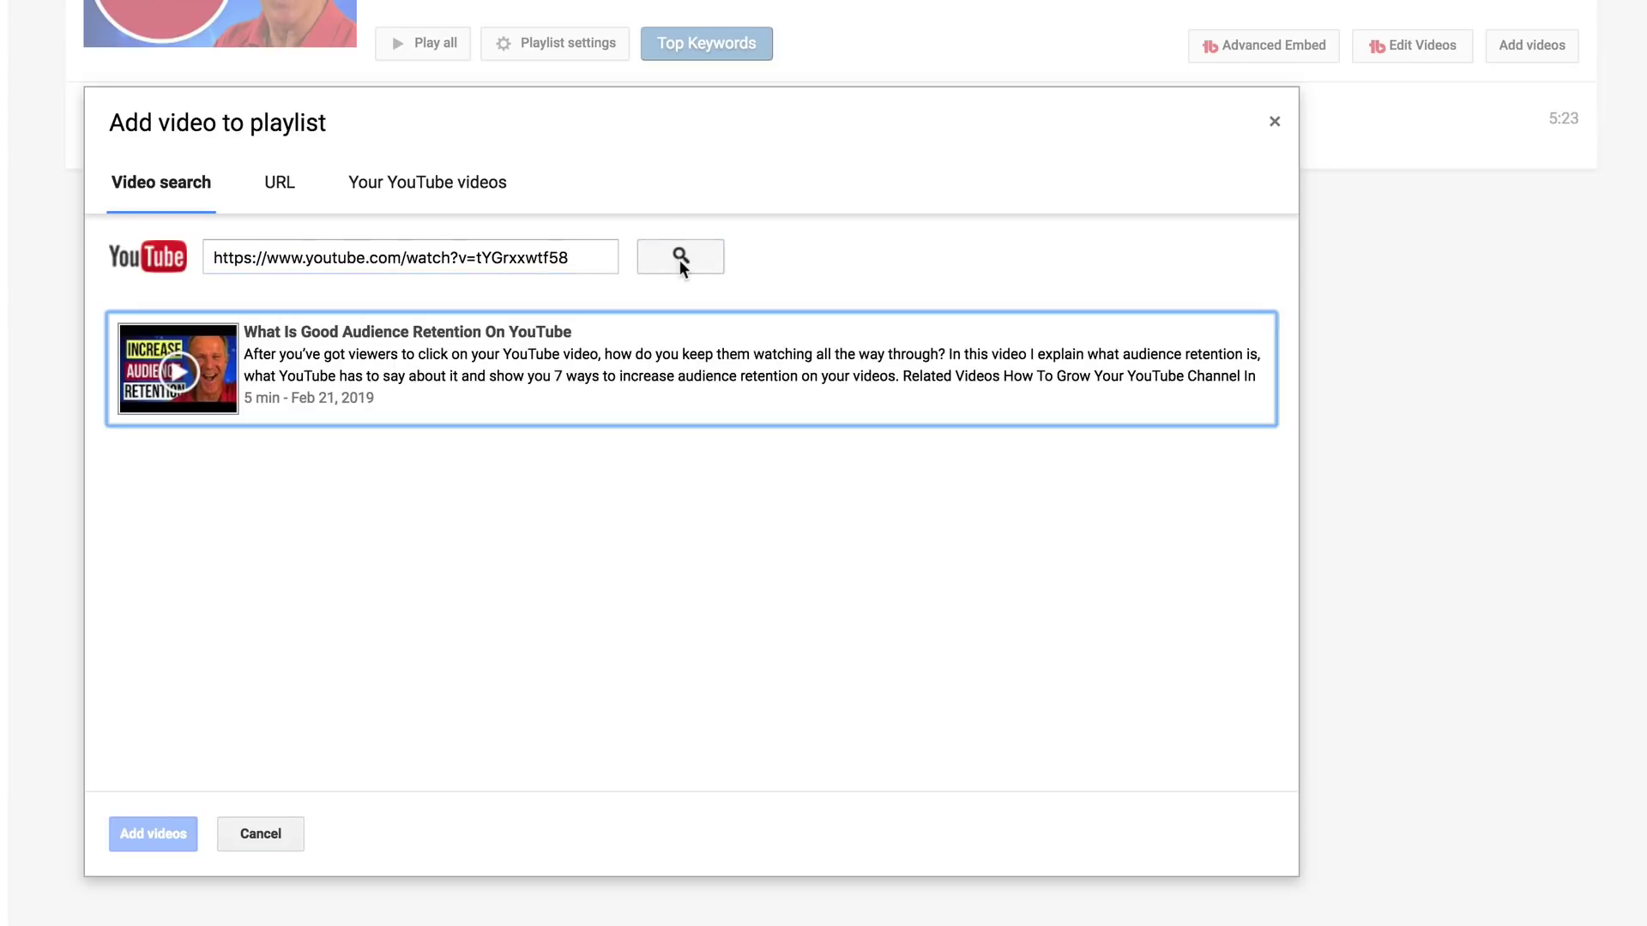
click(345, 345)
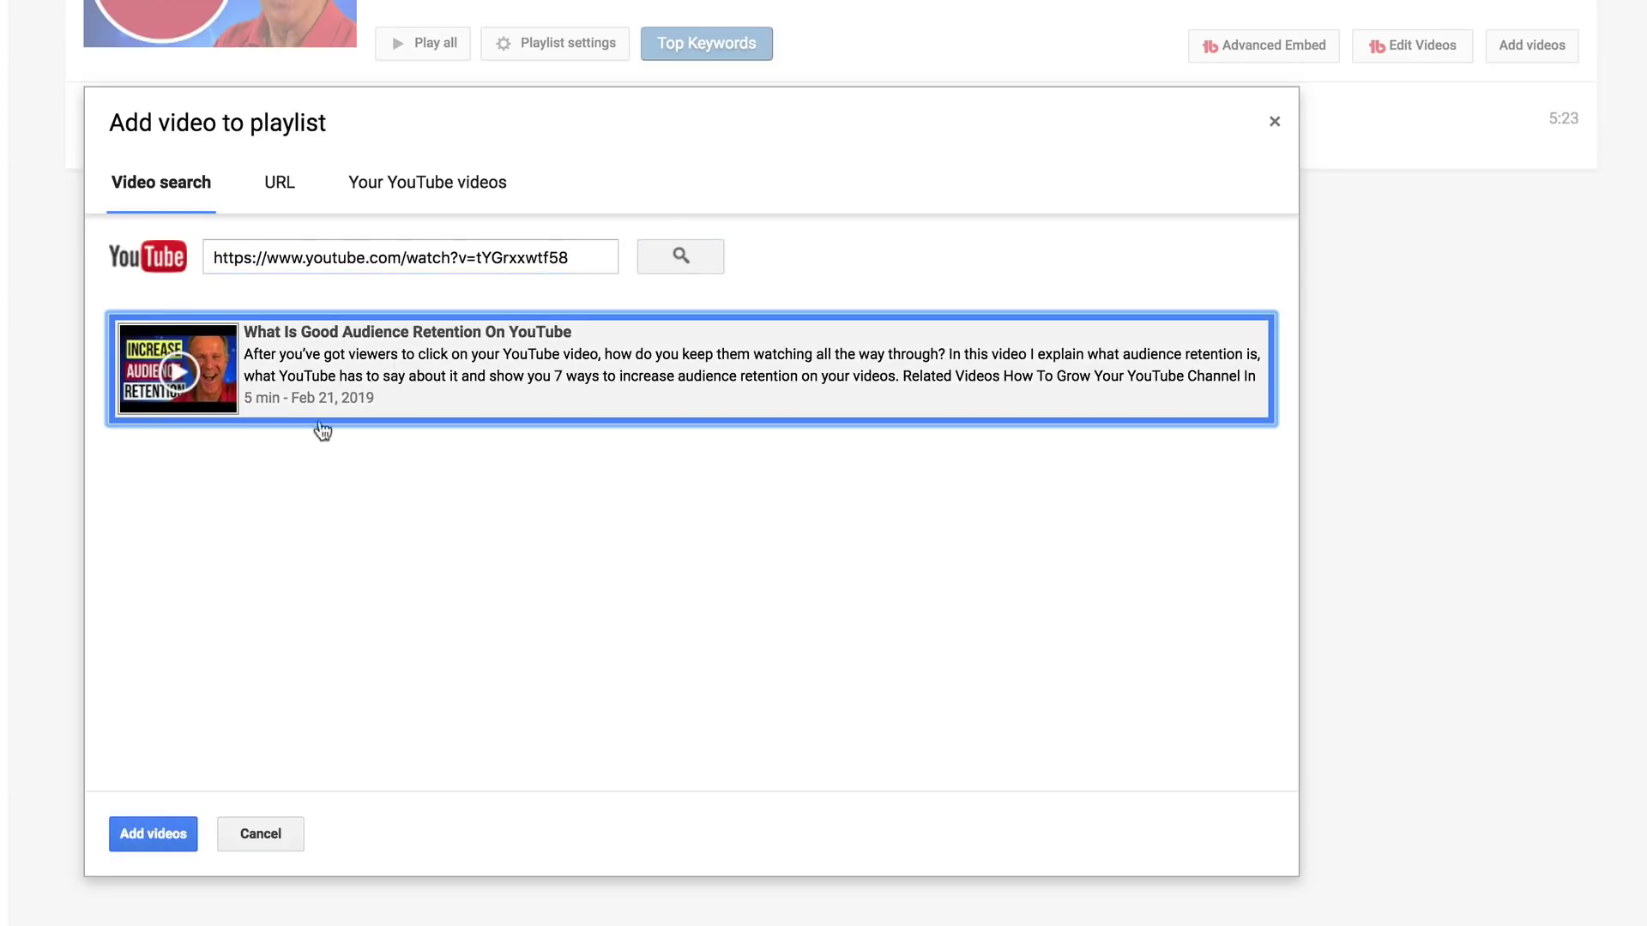
click(148, 836)
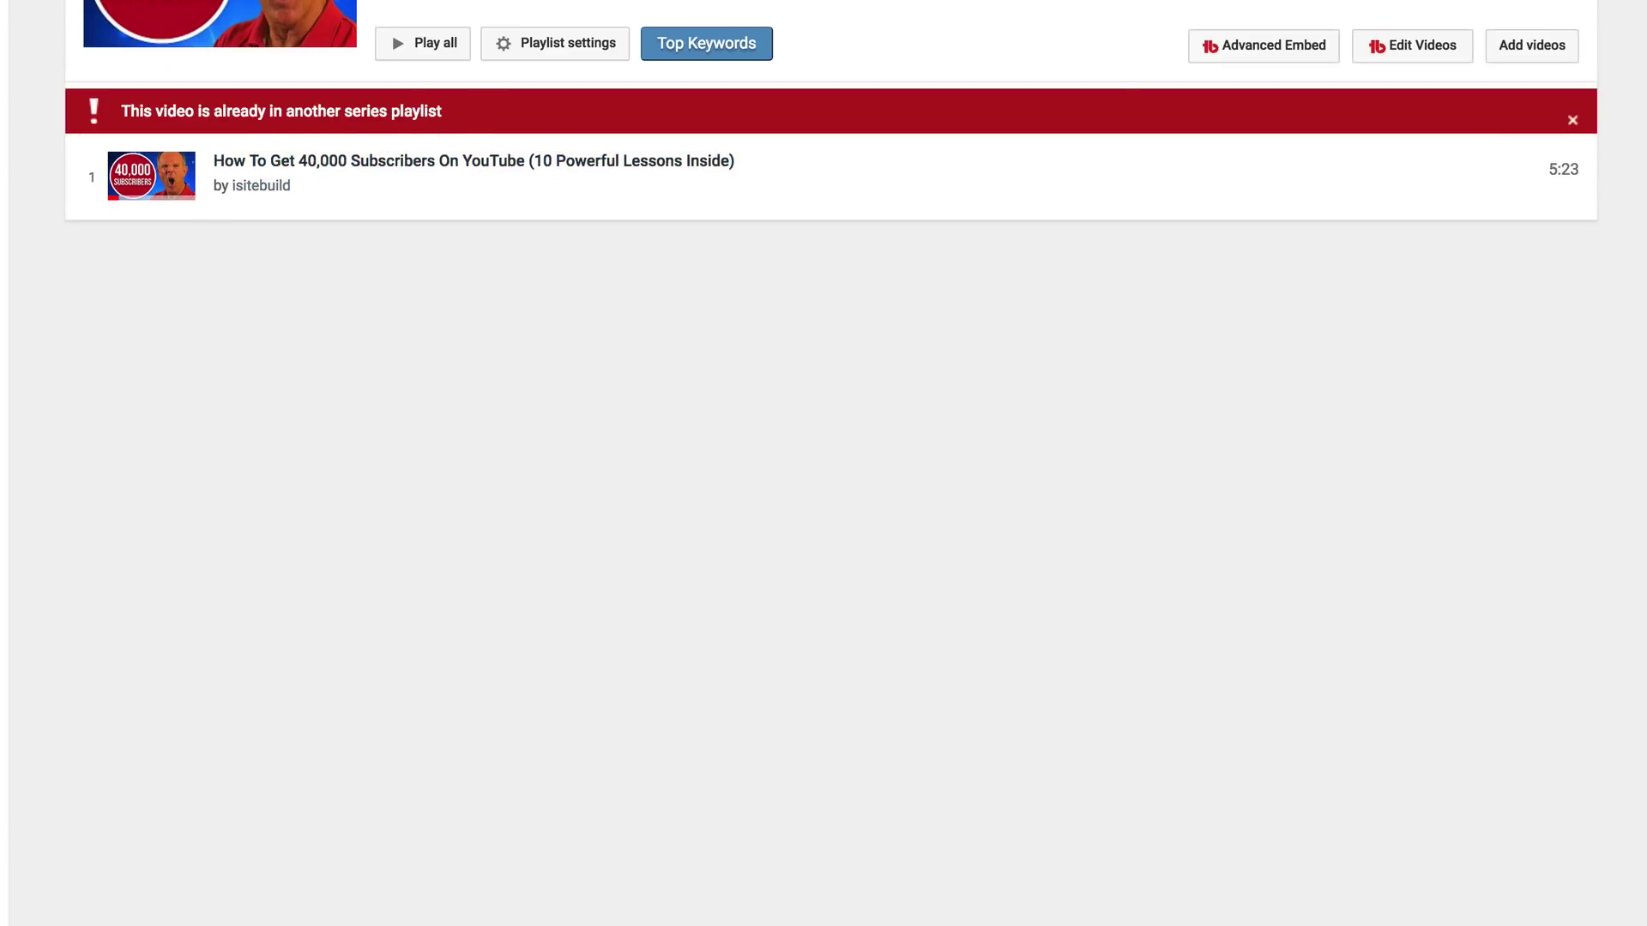
Step: Add the Stop Unrelated Videos clip by pasted URL, then start a note on video 1
click(1531, 44)
click(276, 172)
text(https://www.youtube.com/watch?v=bEDd6c3AFMU)
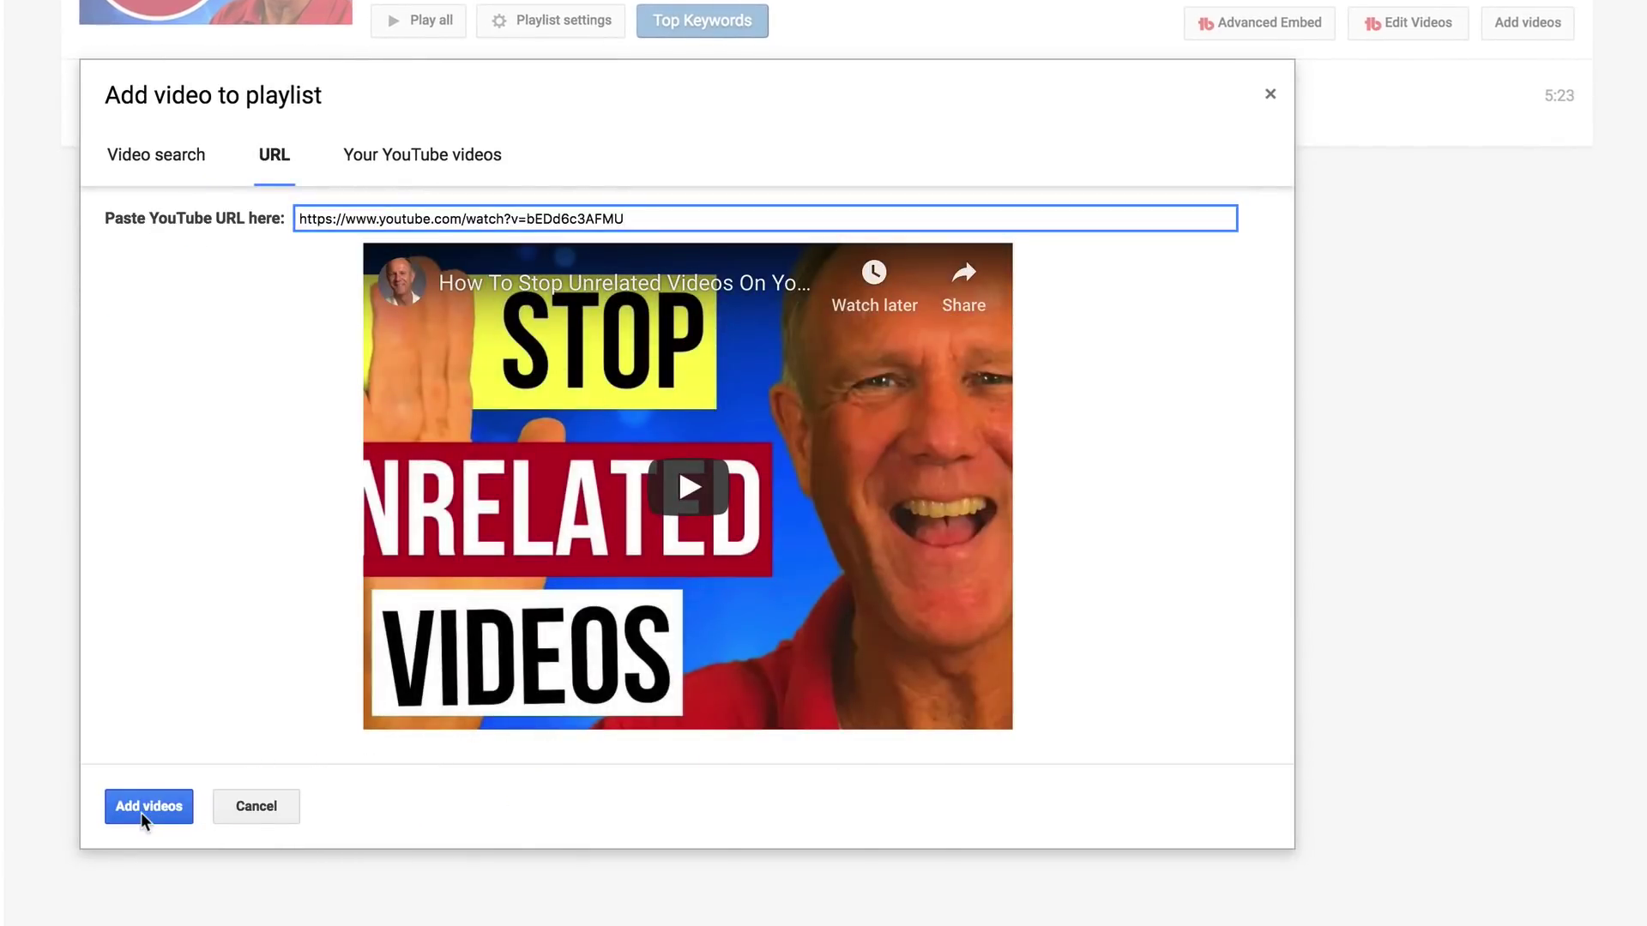
click(143, 809)
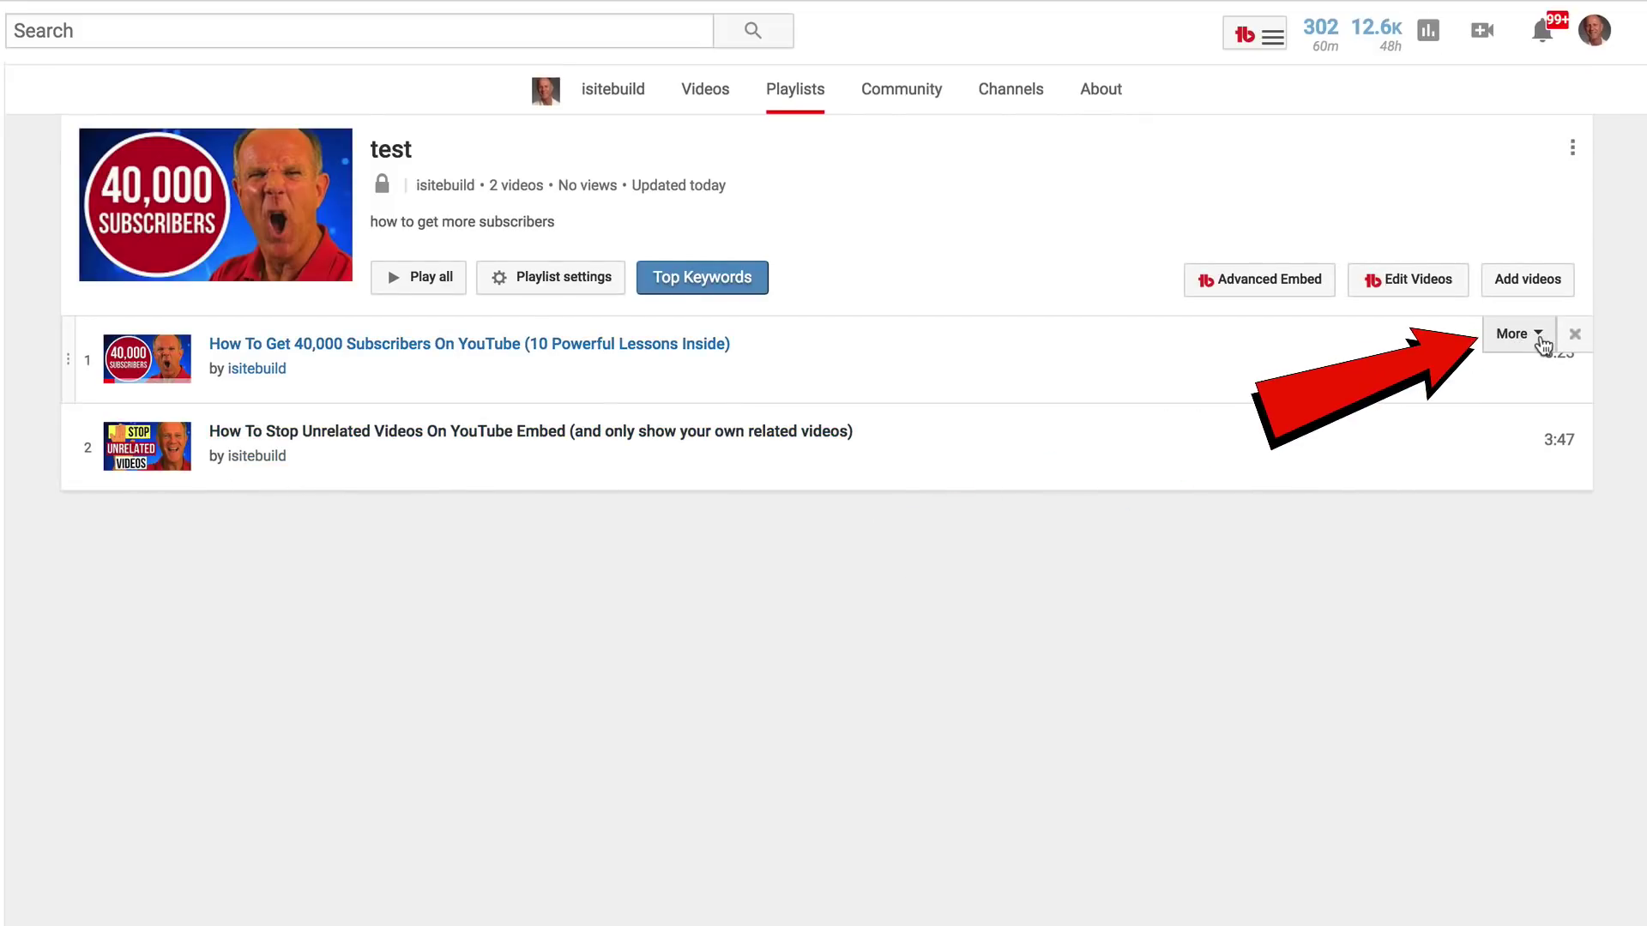
click(1542, 343)
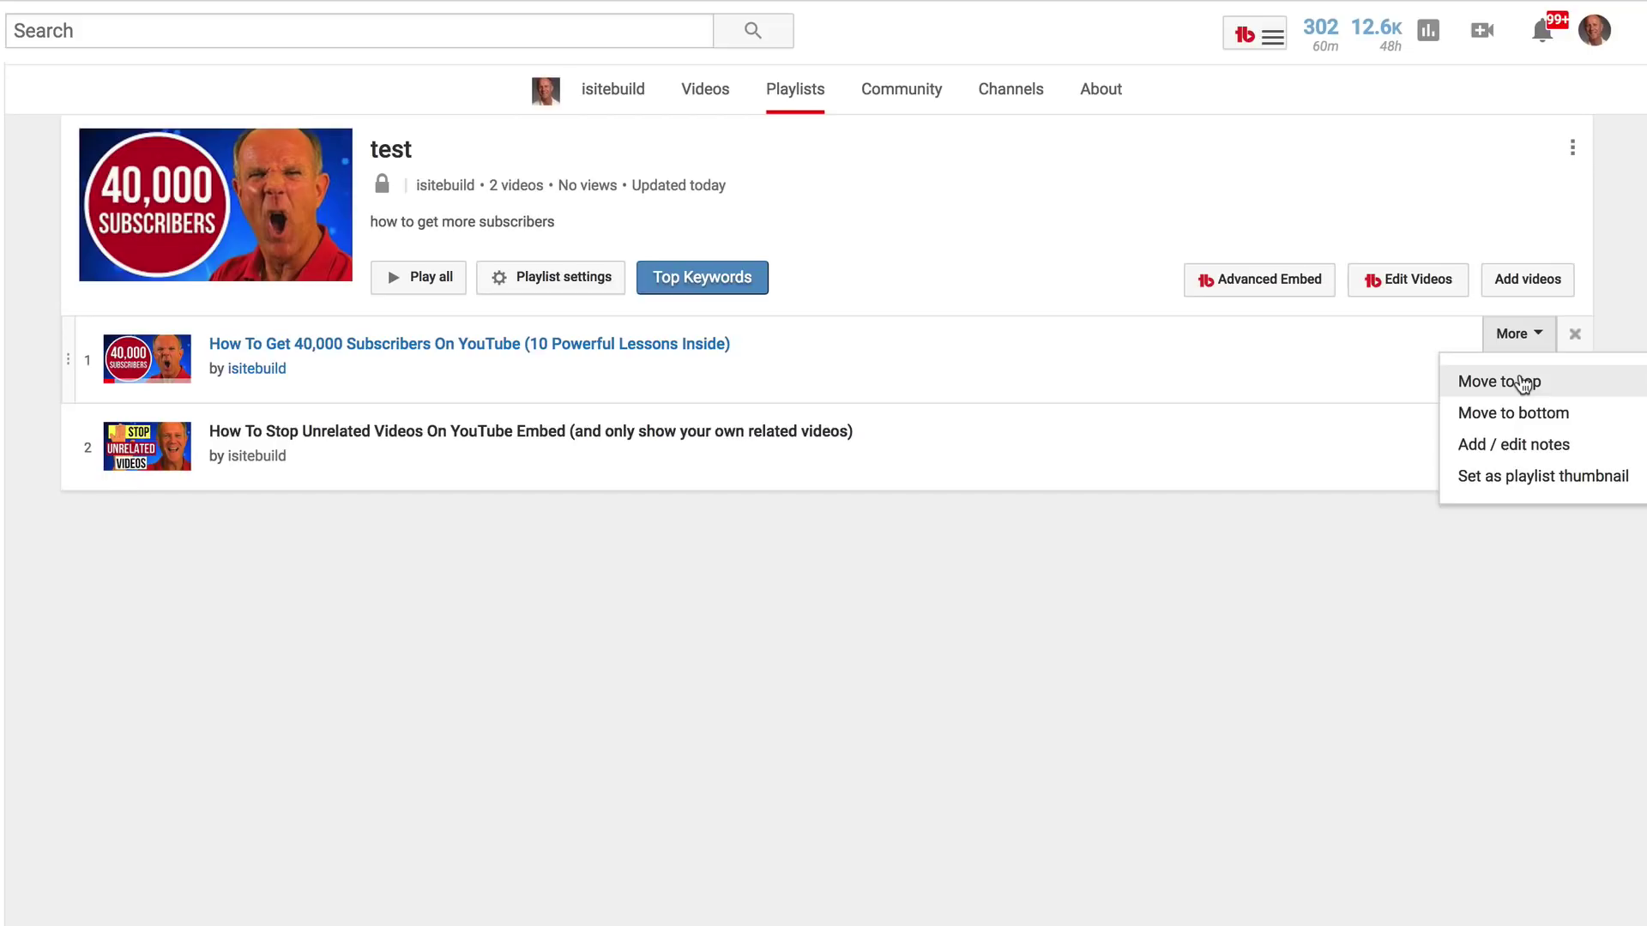
click(1512, 445)
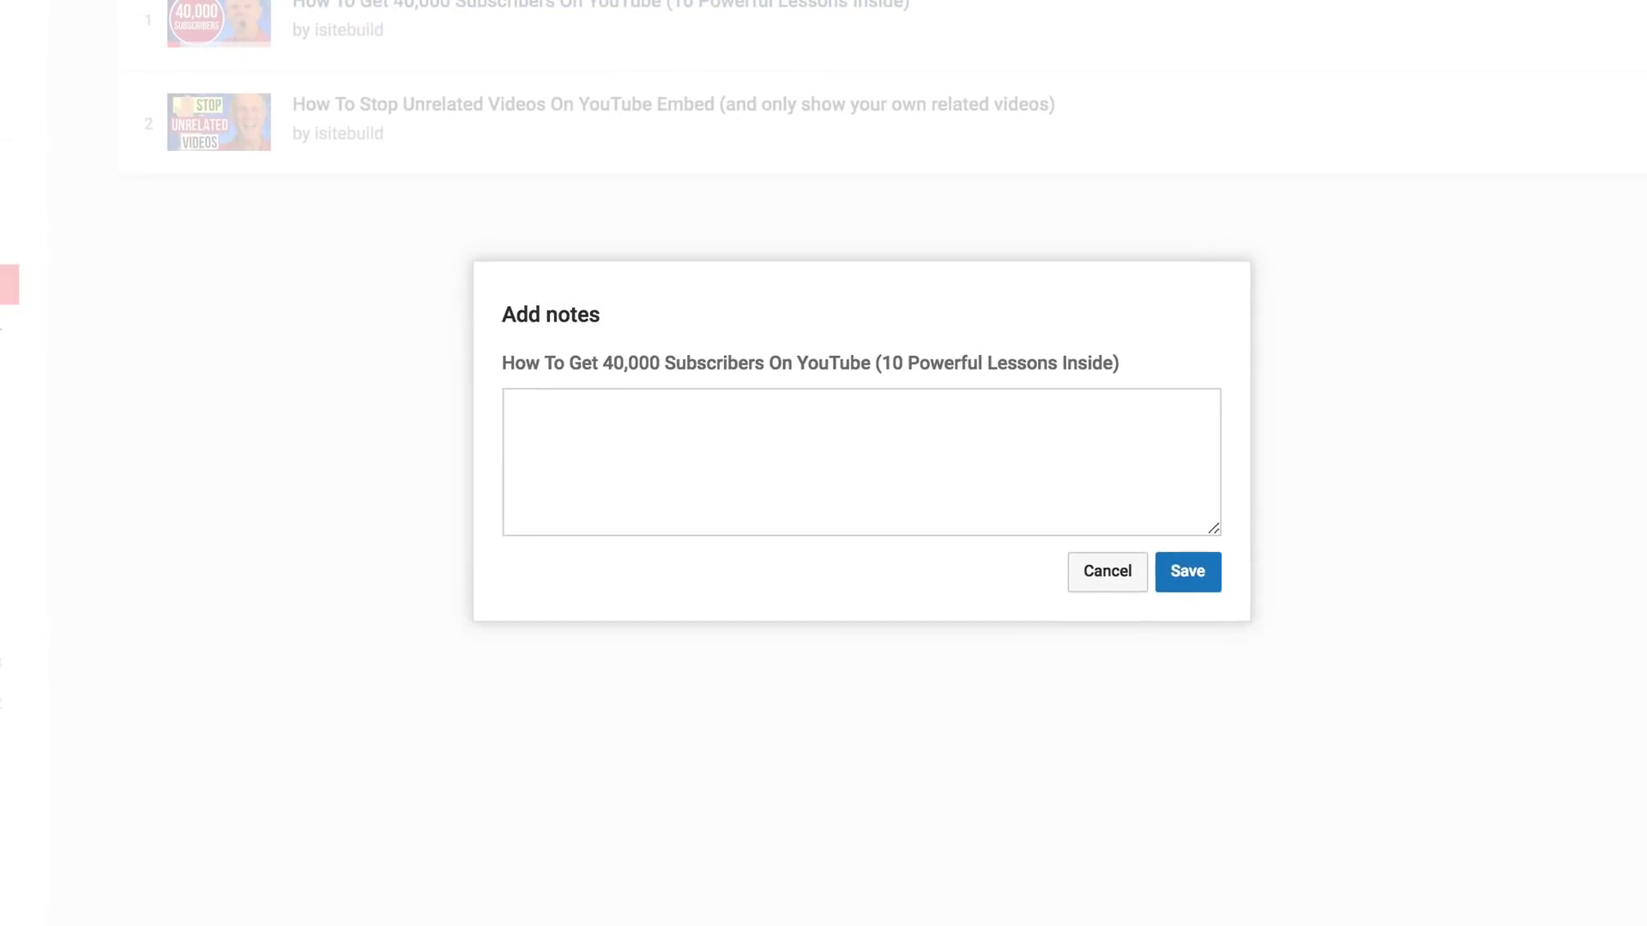
Step: Save the note 'dgdfsgdsfgdsfg' on the 40,000 Subscribers video
click(730, 431)
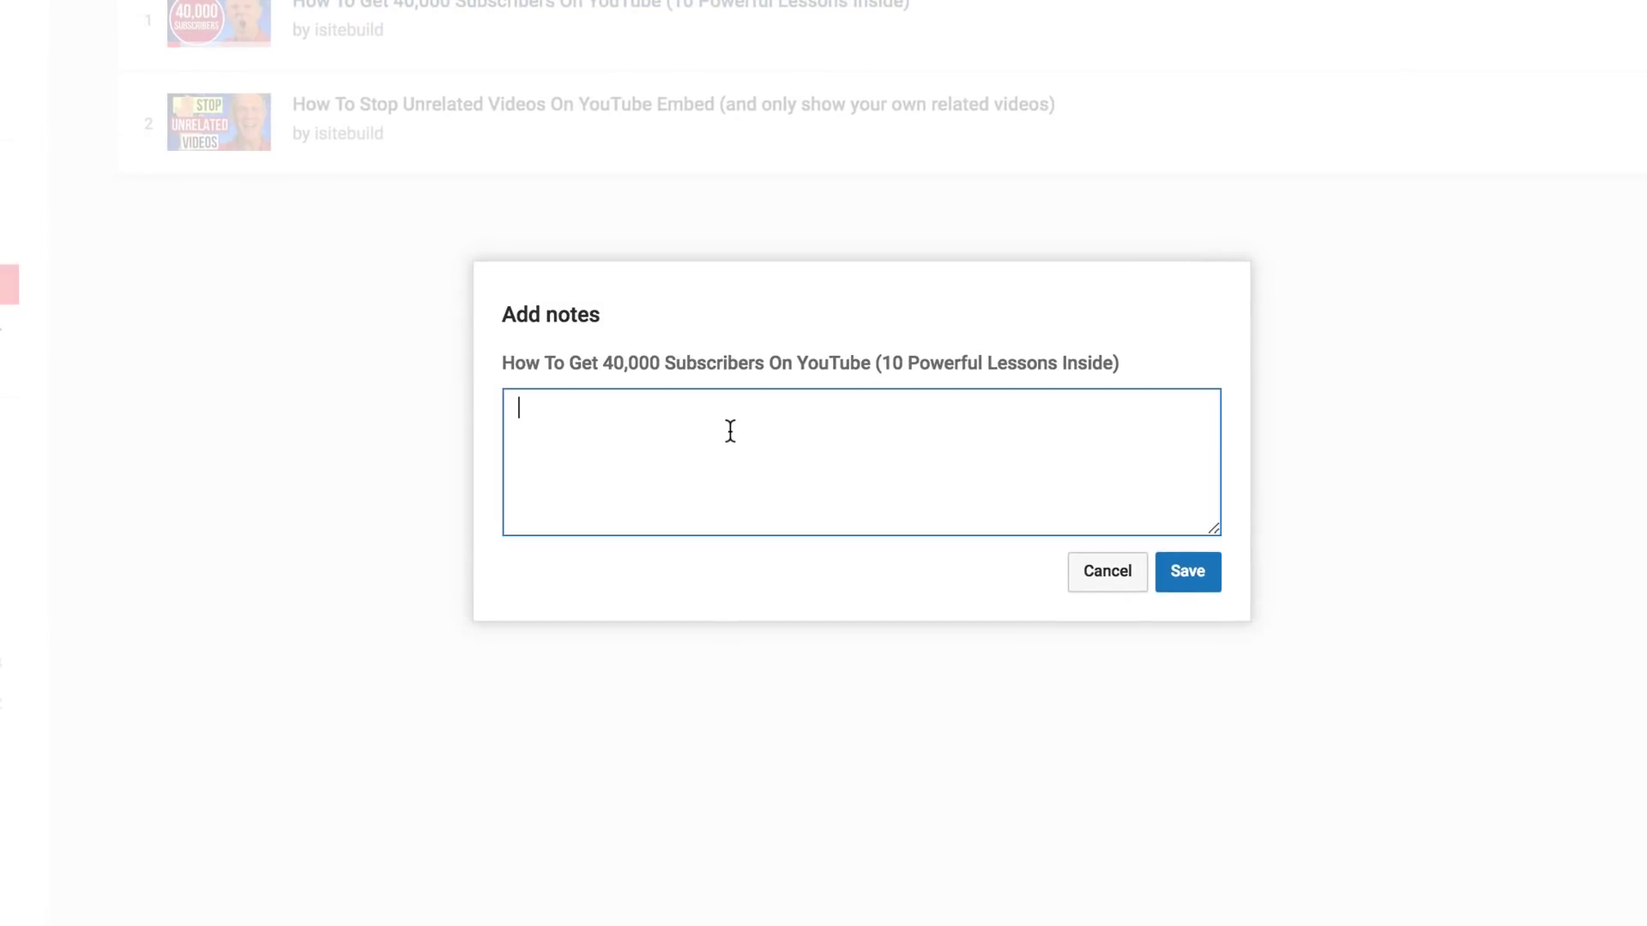
text(dgdfsgdsfgdsfgdsfg)
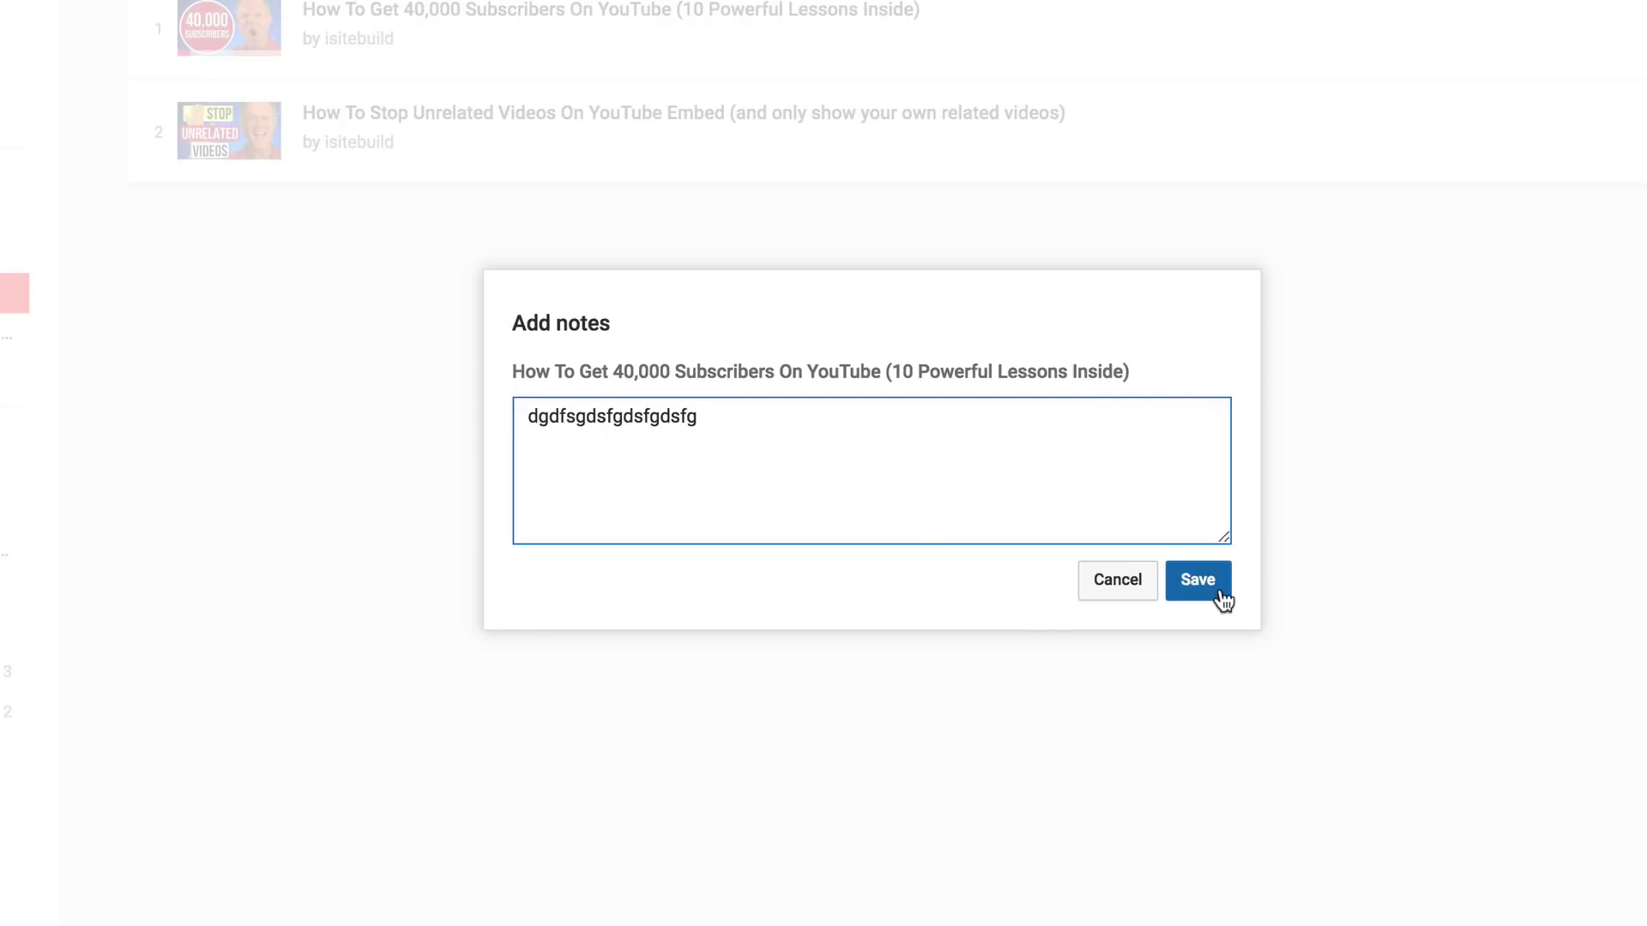
click(1221, 598)
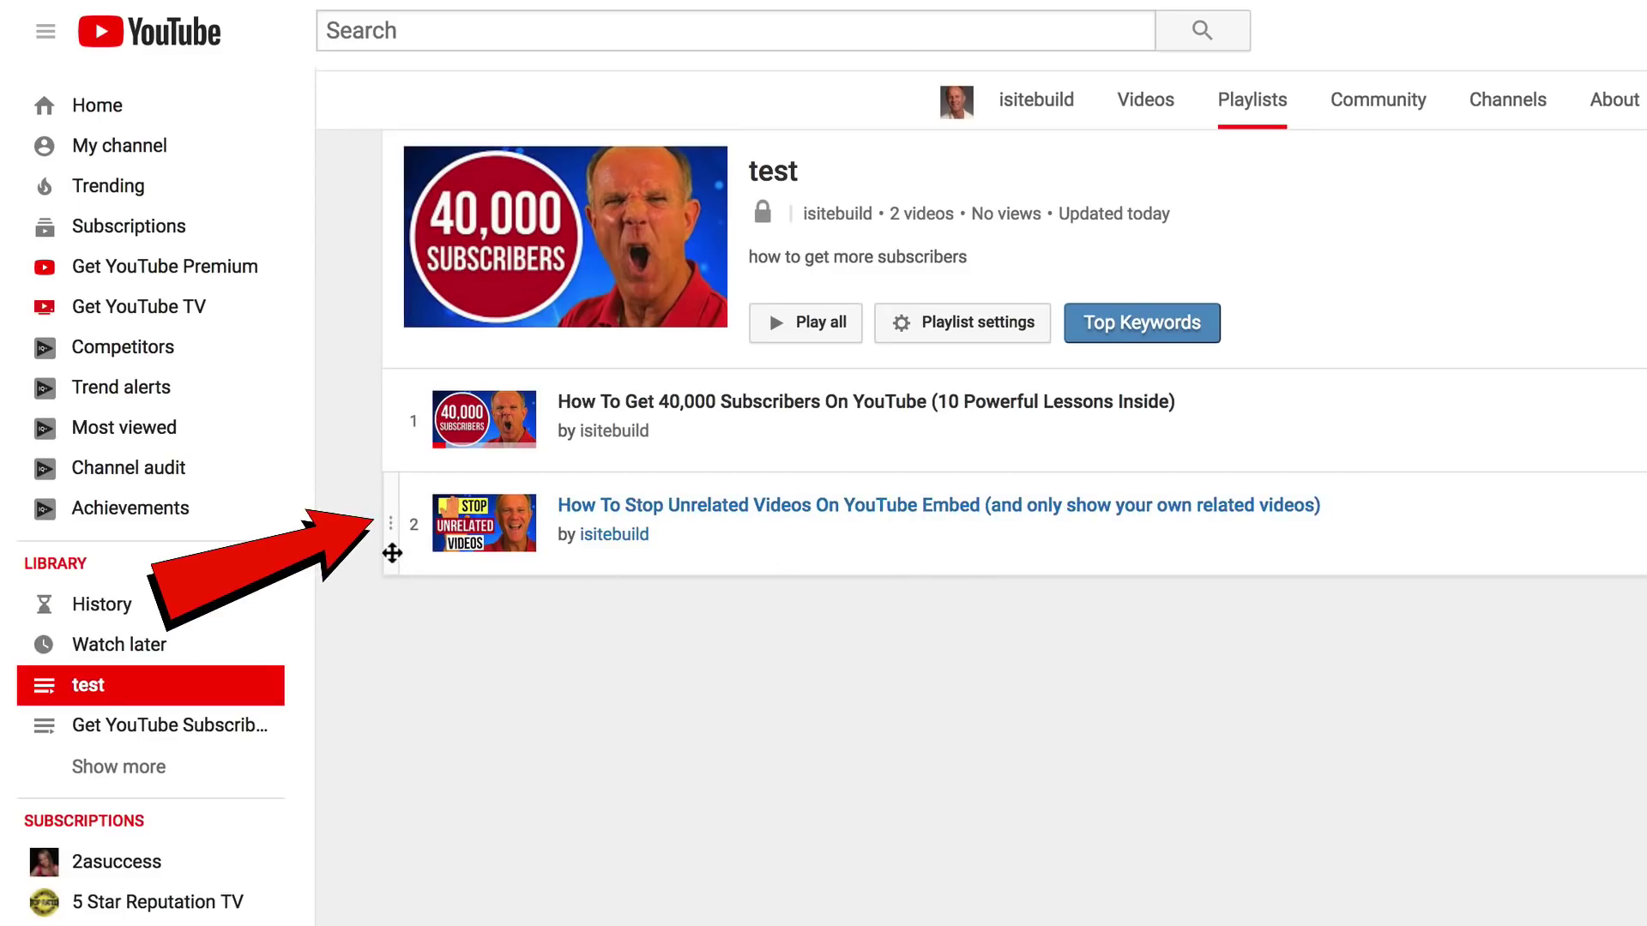
Step: Drag the Stop Unrelated Videos entry above video 1, then play the playlist from the start
drag(392, 530, 394, 417)
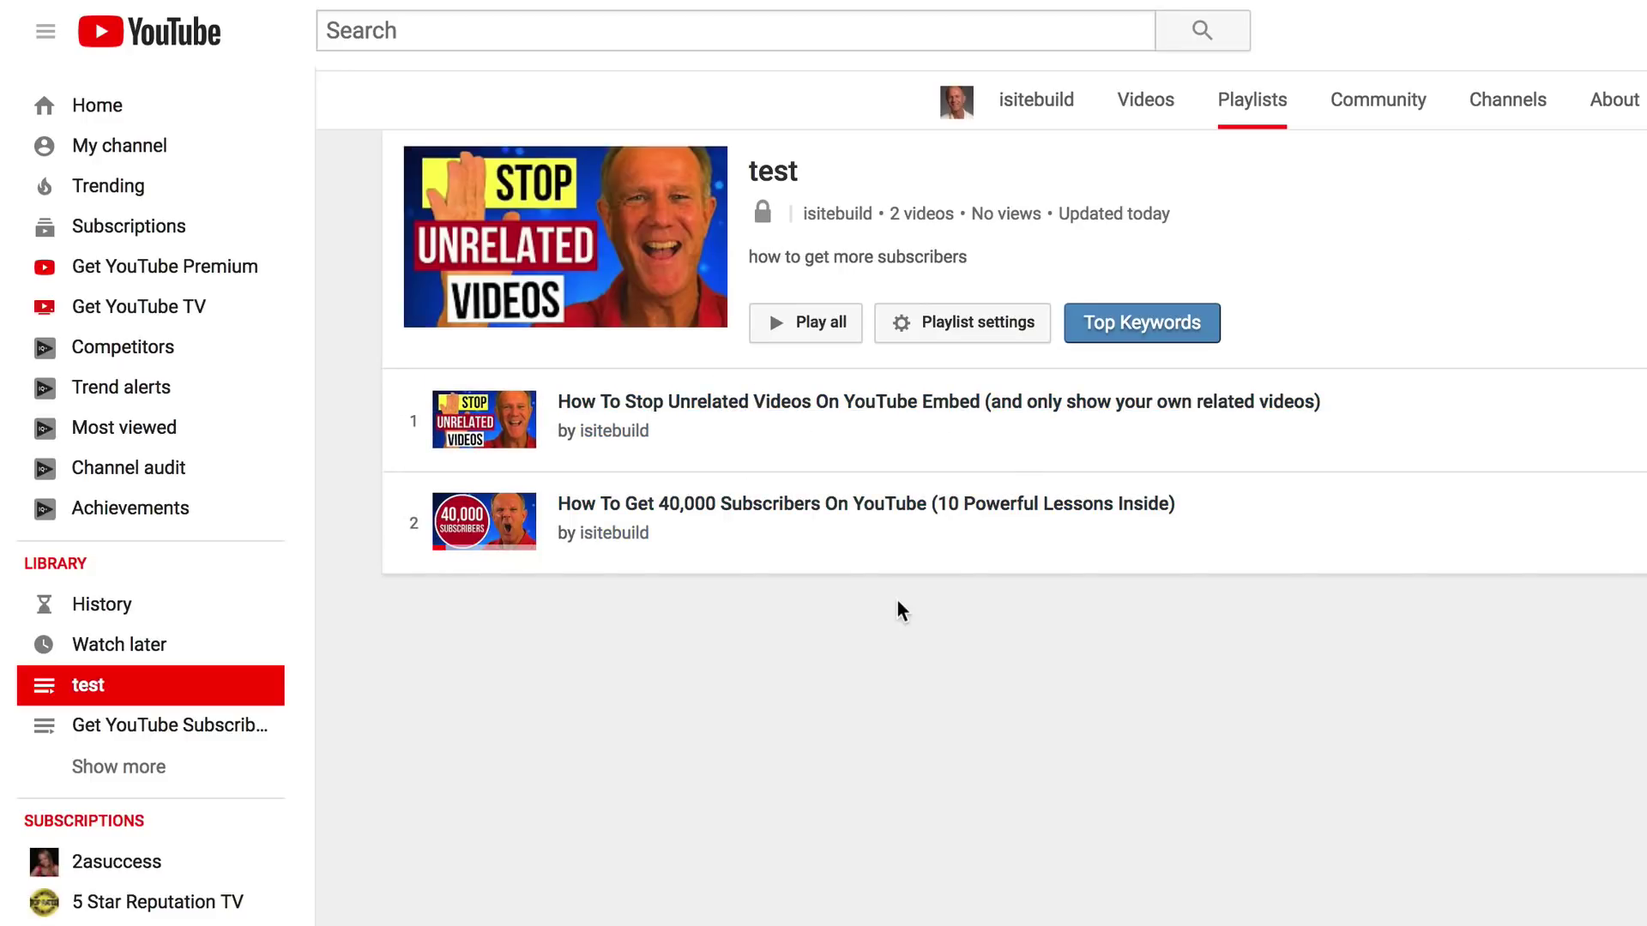
click(816, 327)
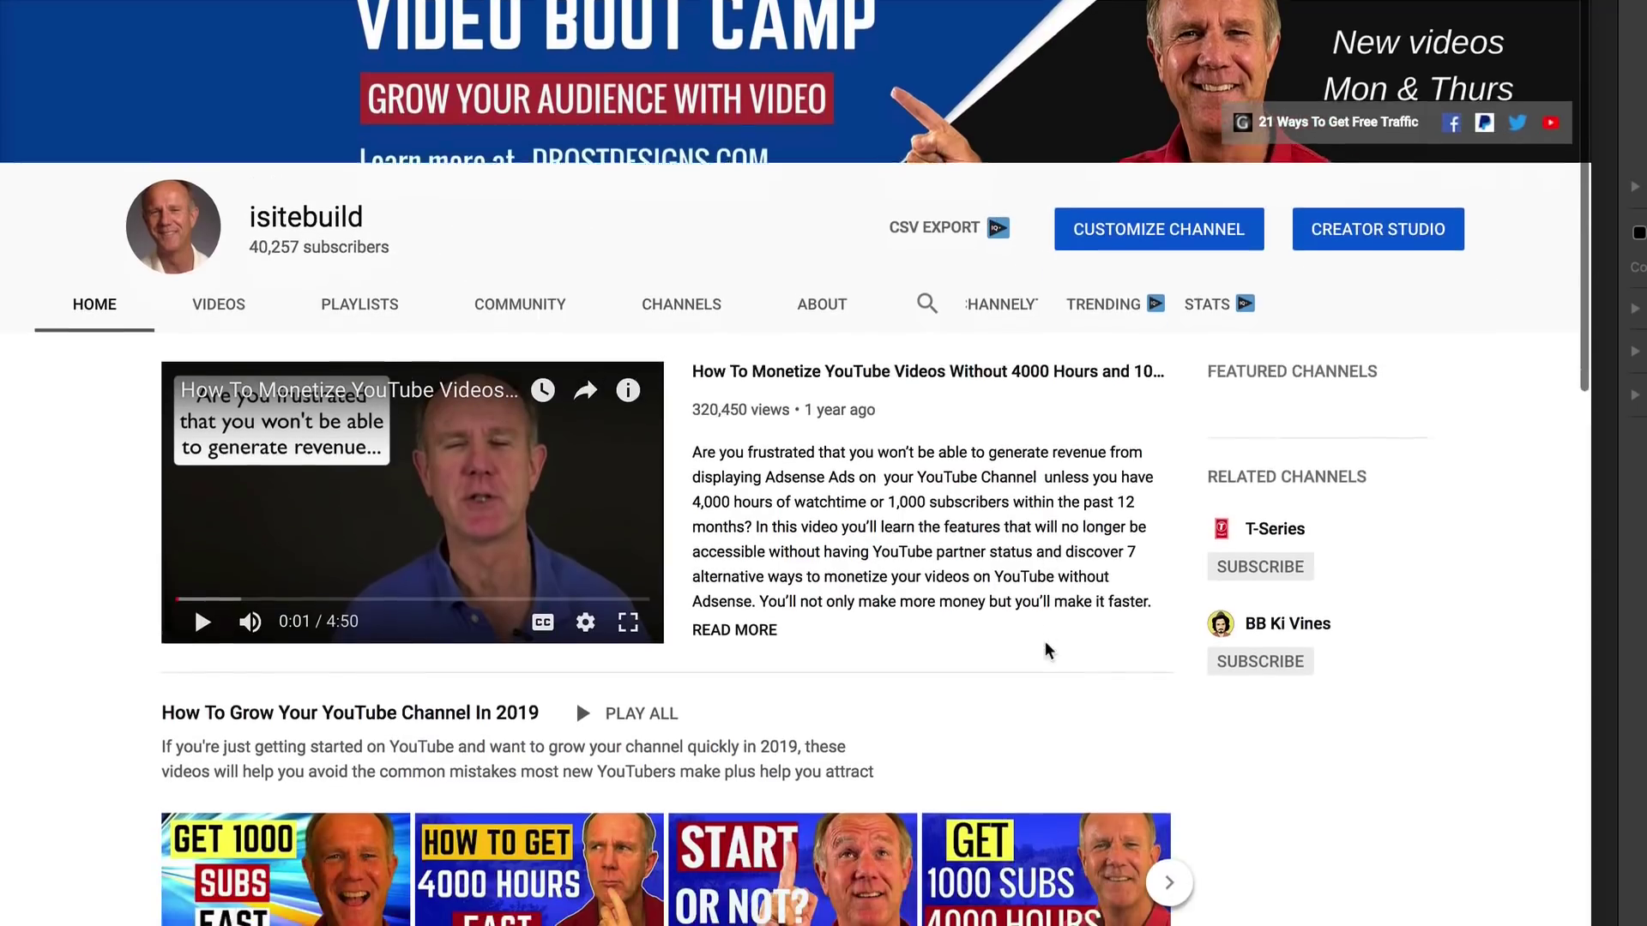
Step: Scroll down the channel home page through its playlist shelves
scroll(1044, 641, down, 1)
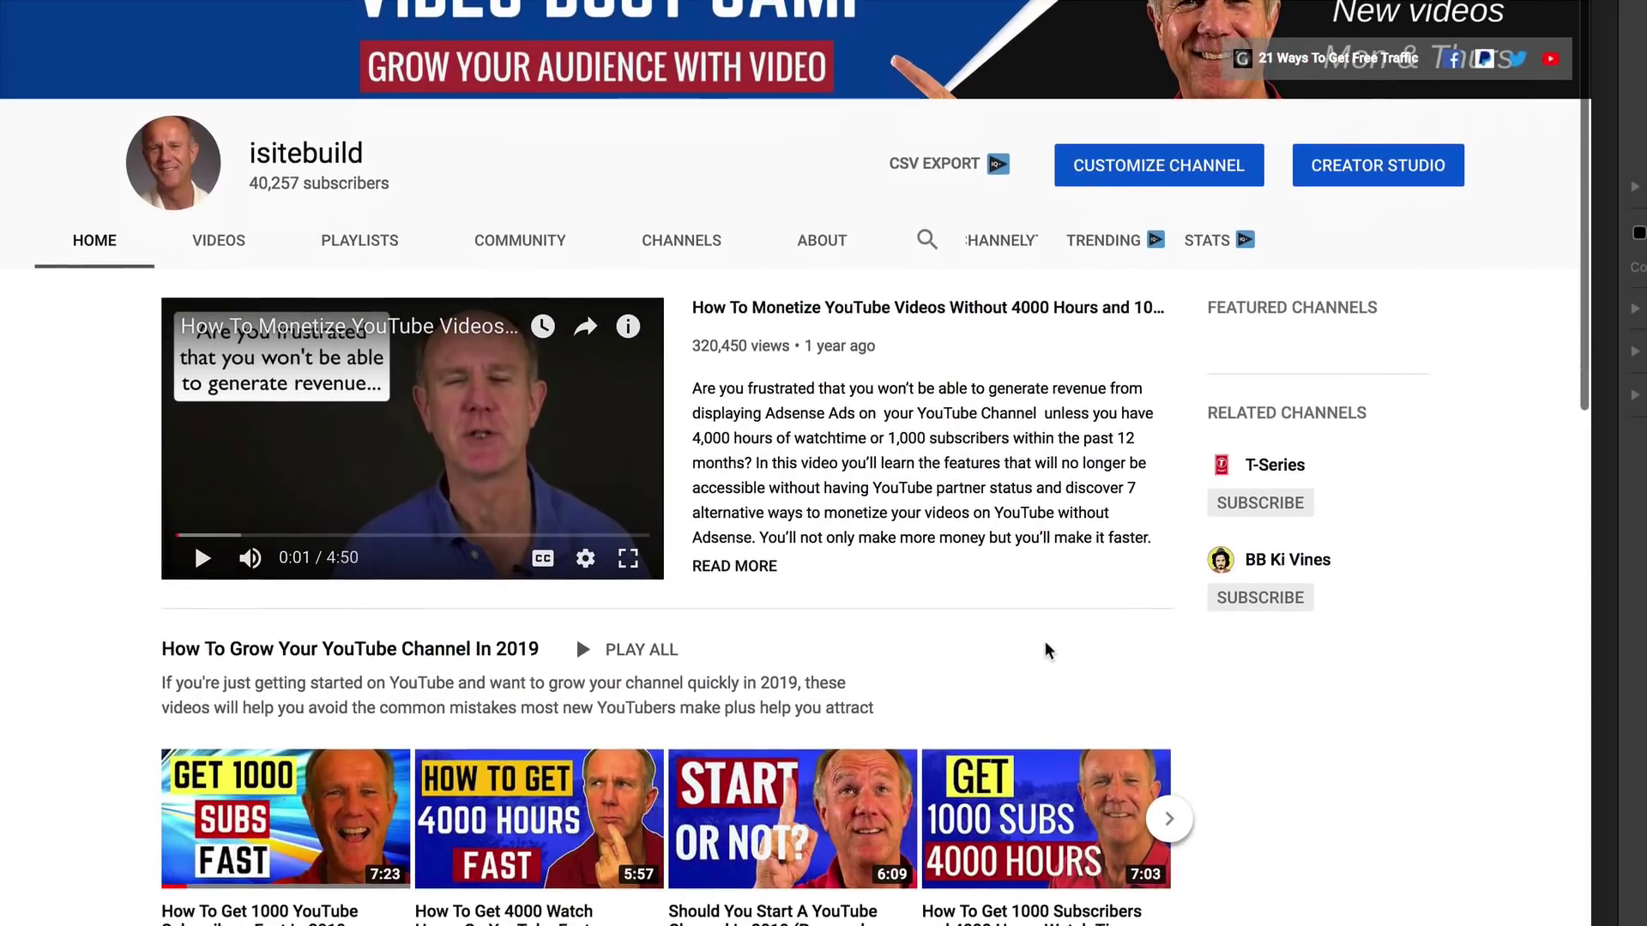
scroll(1044, 647, down, 15)
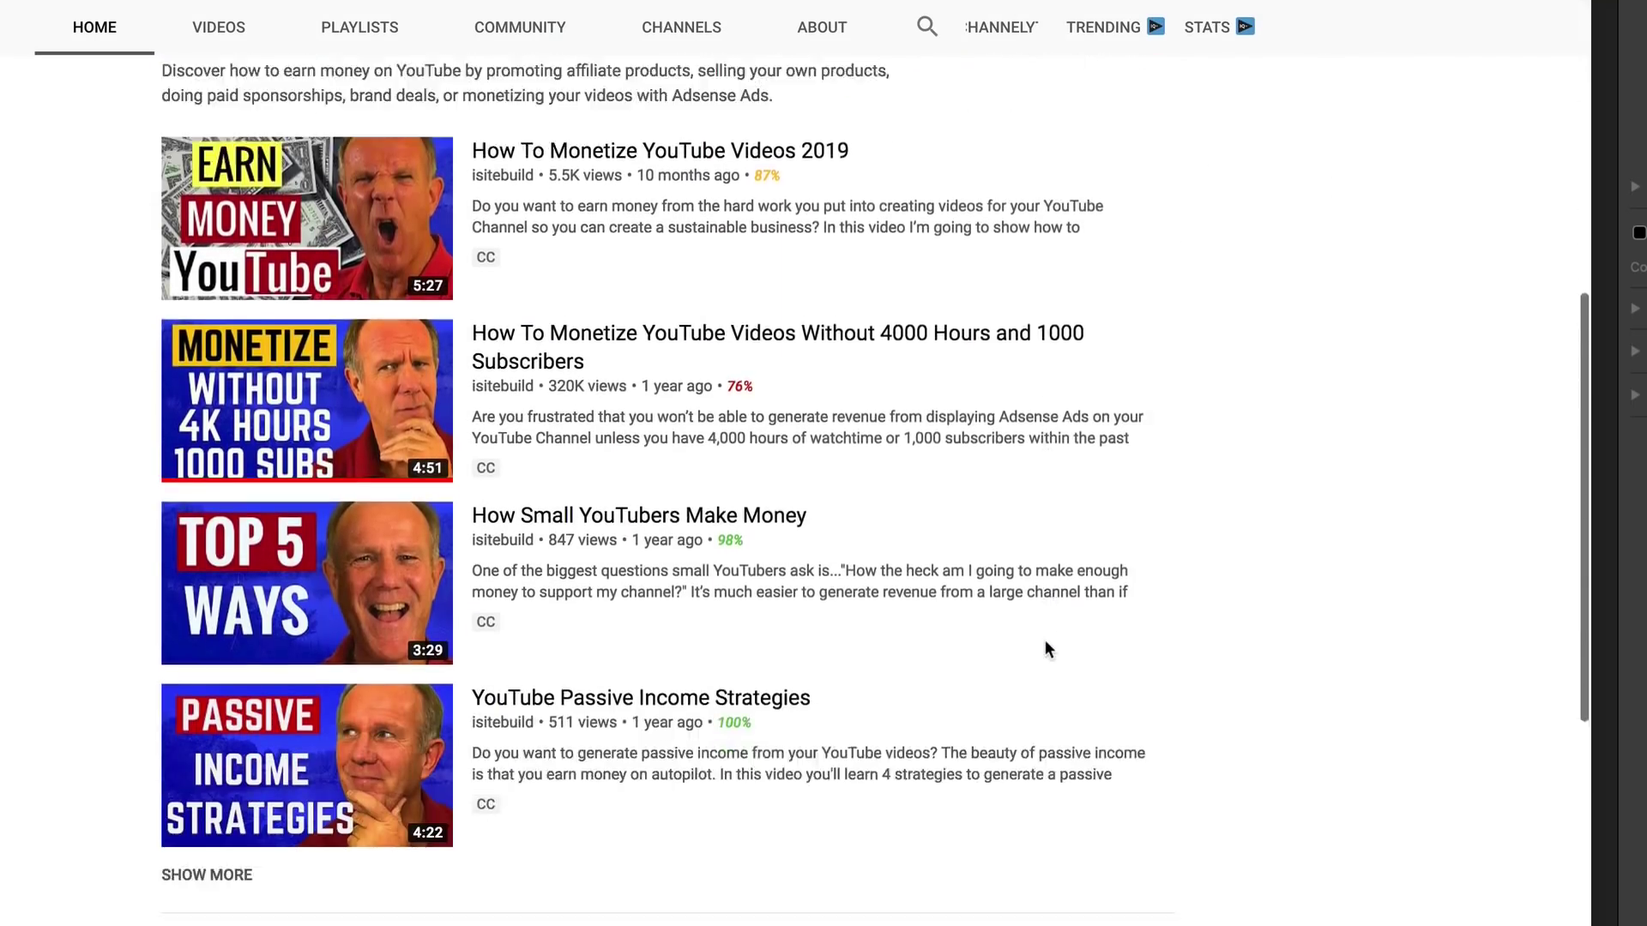
scroll(1045, 640, down, 20)
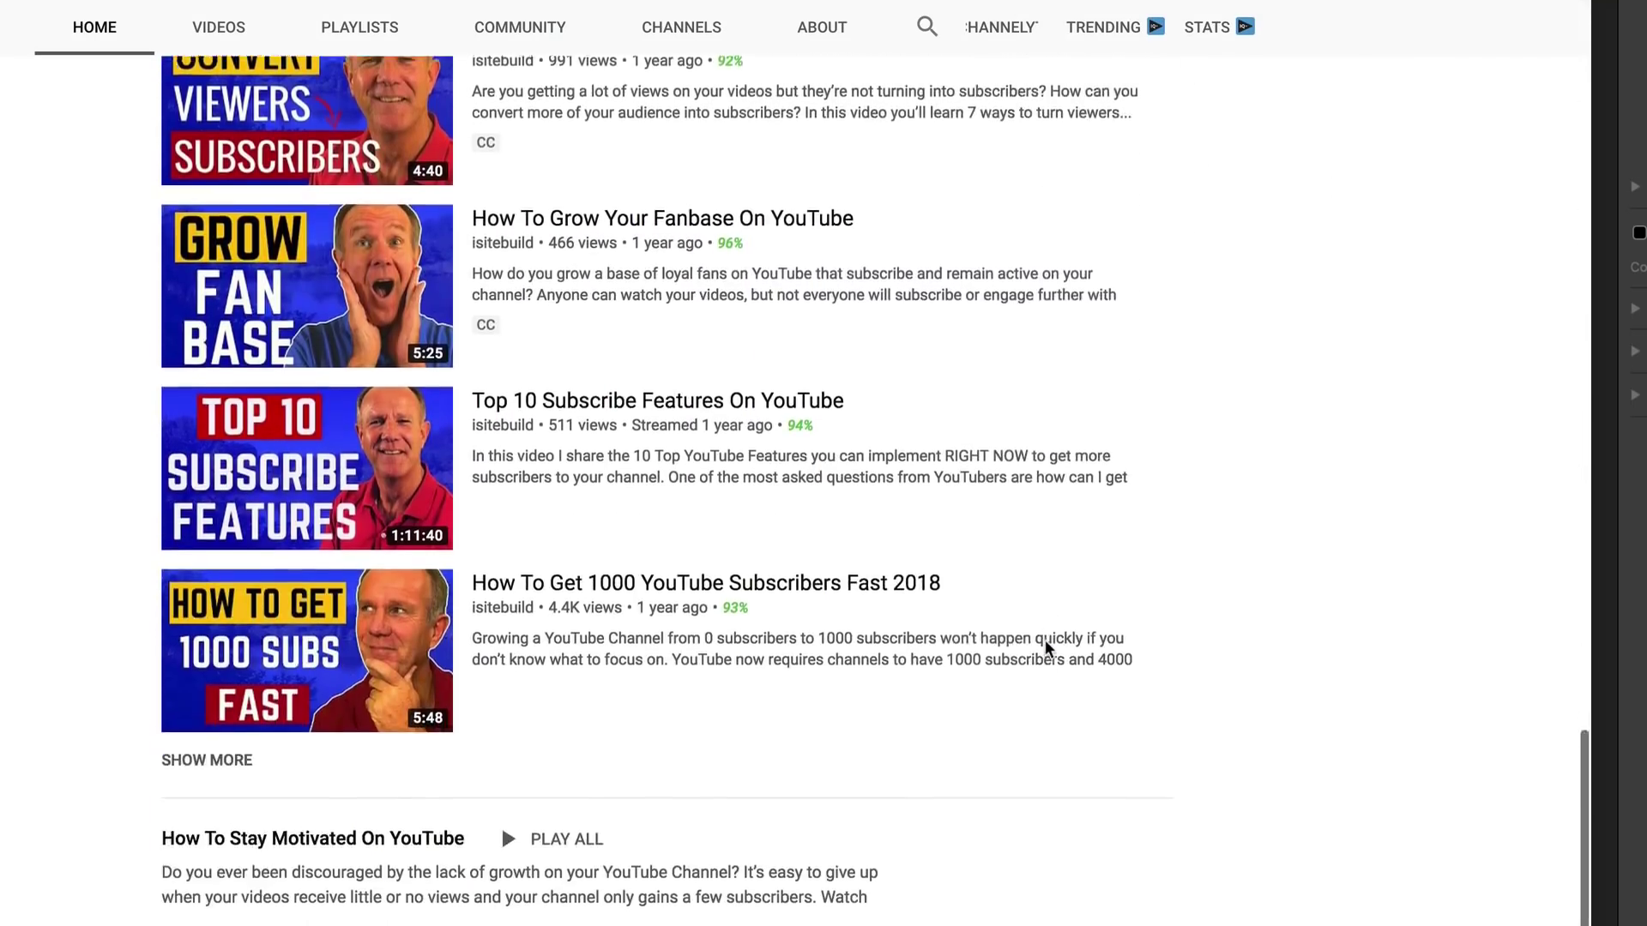
scroll(1044, 640, down, 3)
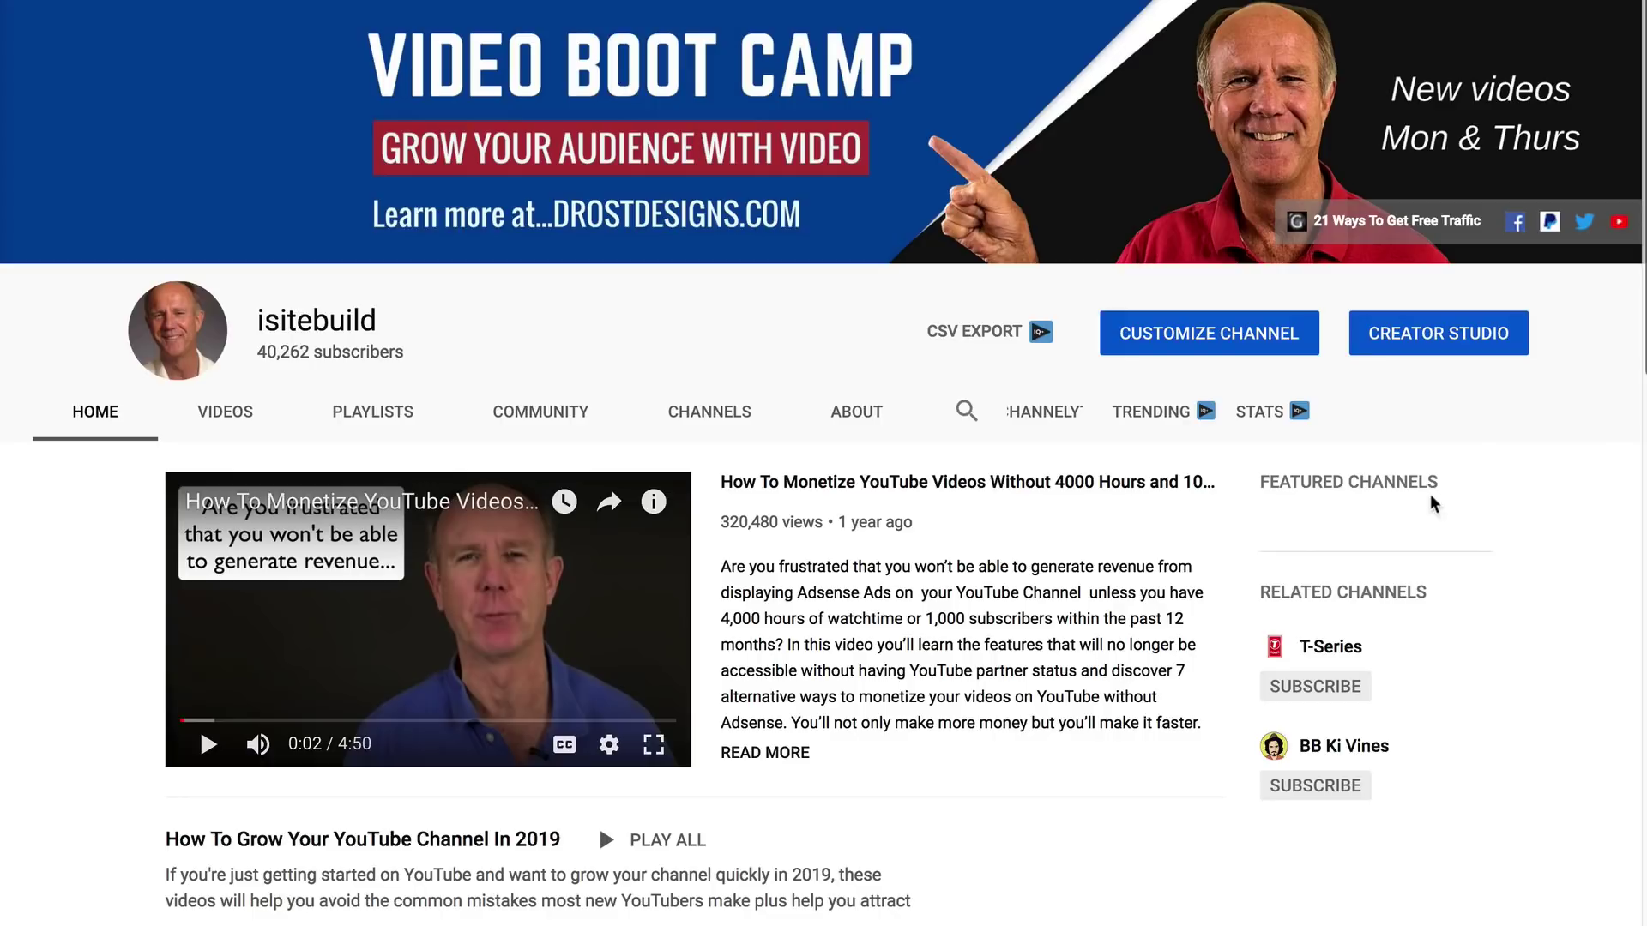
Step: Customize the channel home page and add a section with Single playlist content
click(1196, 335)
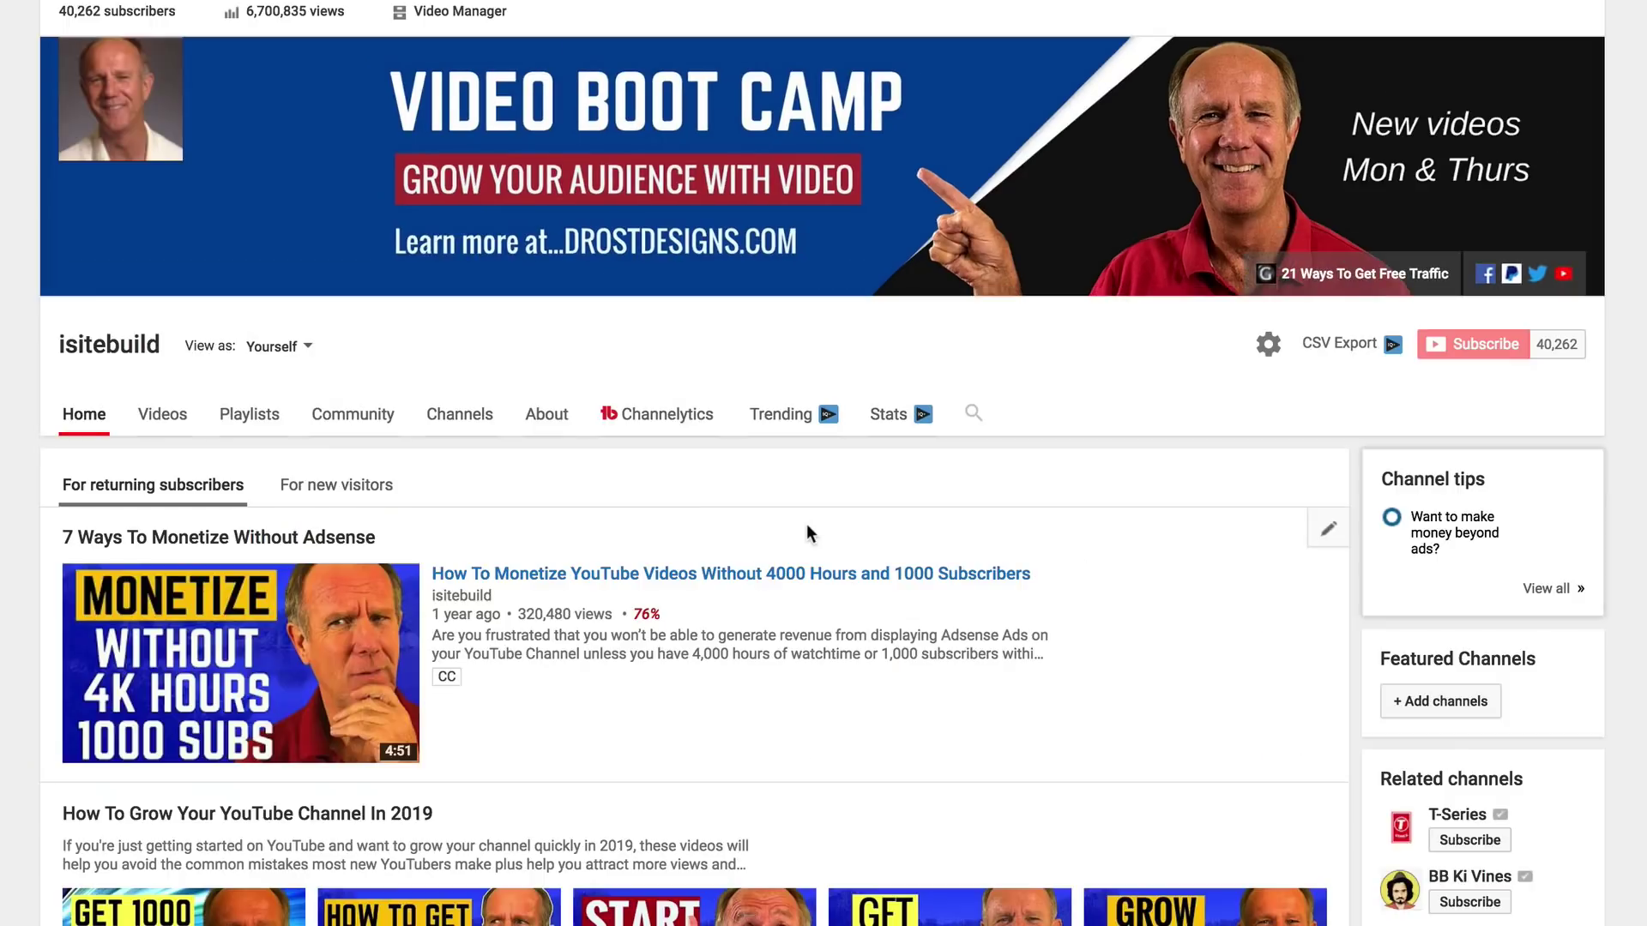
scroll(801, 523, down, 15)
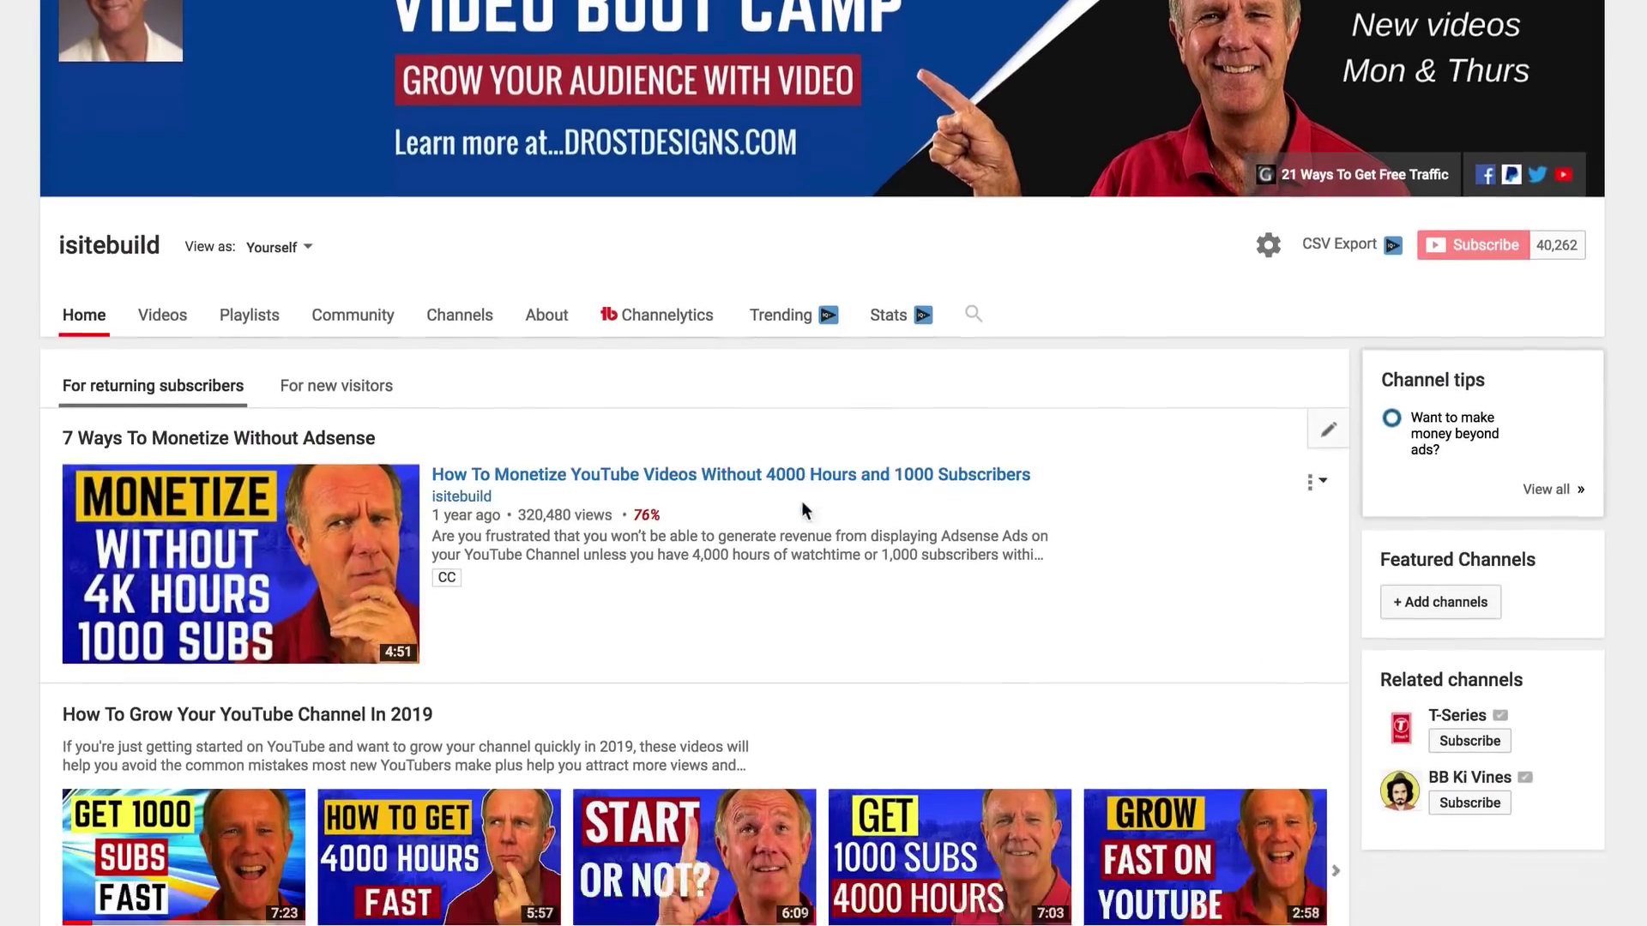
scroll(803, 506, down, 10)
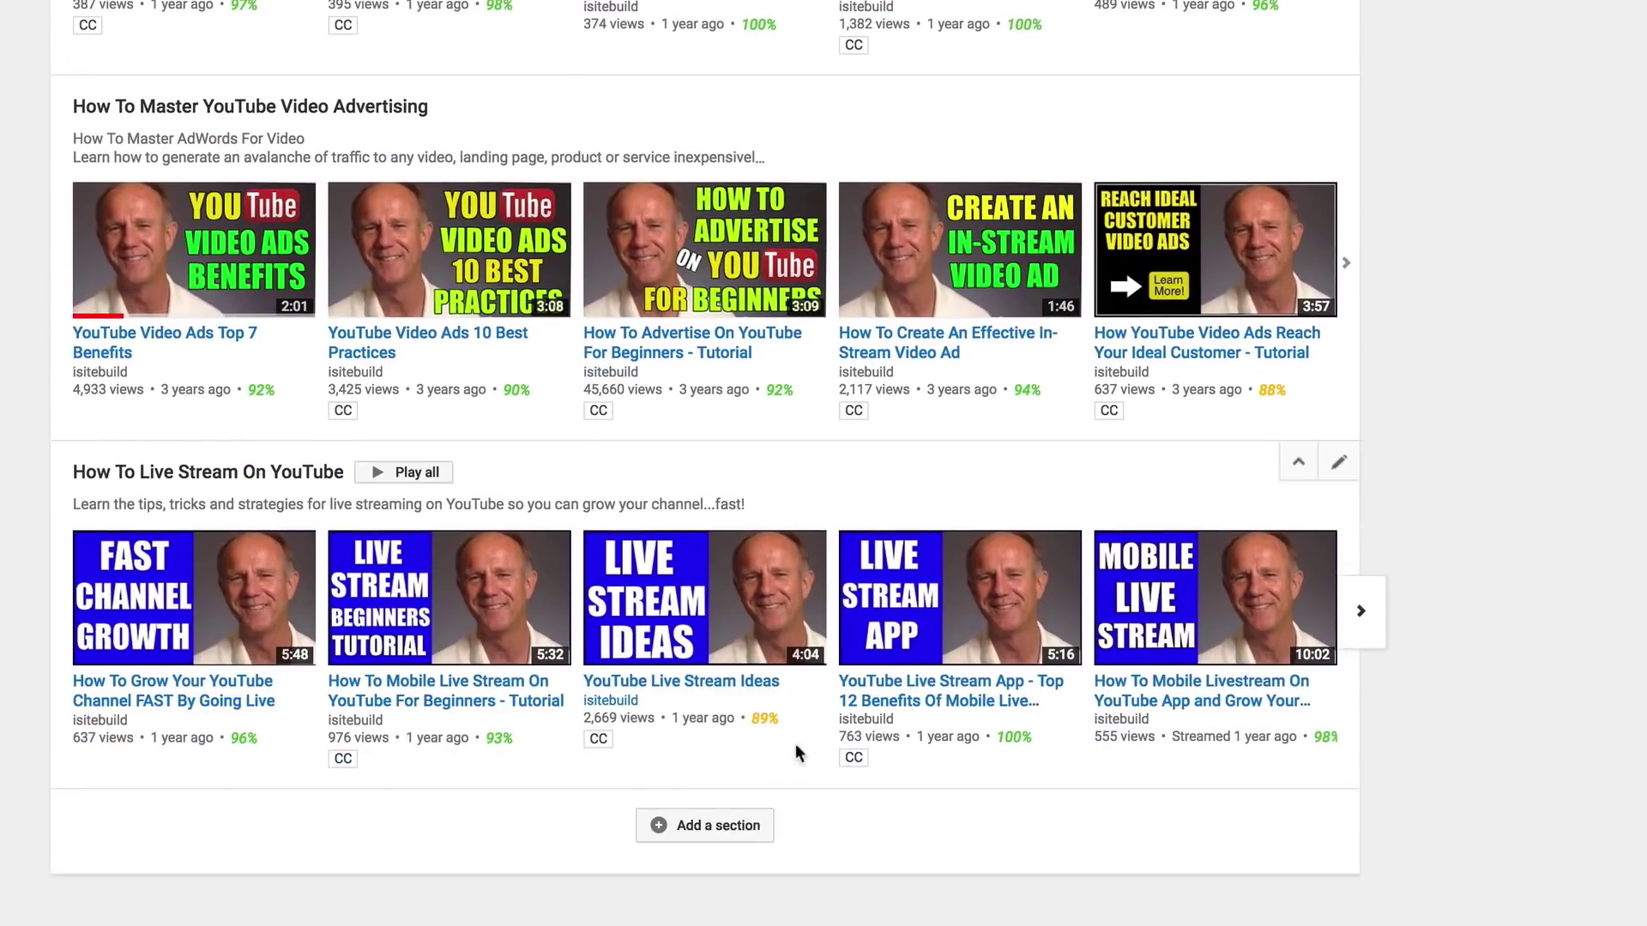
scroll(795, 753, down, 2)
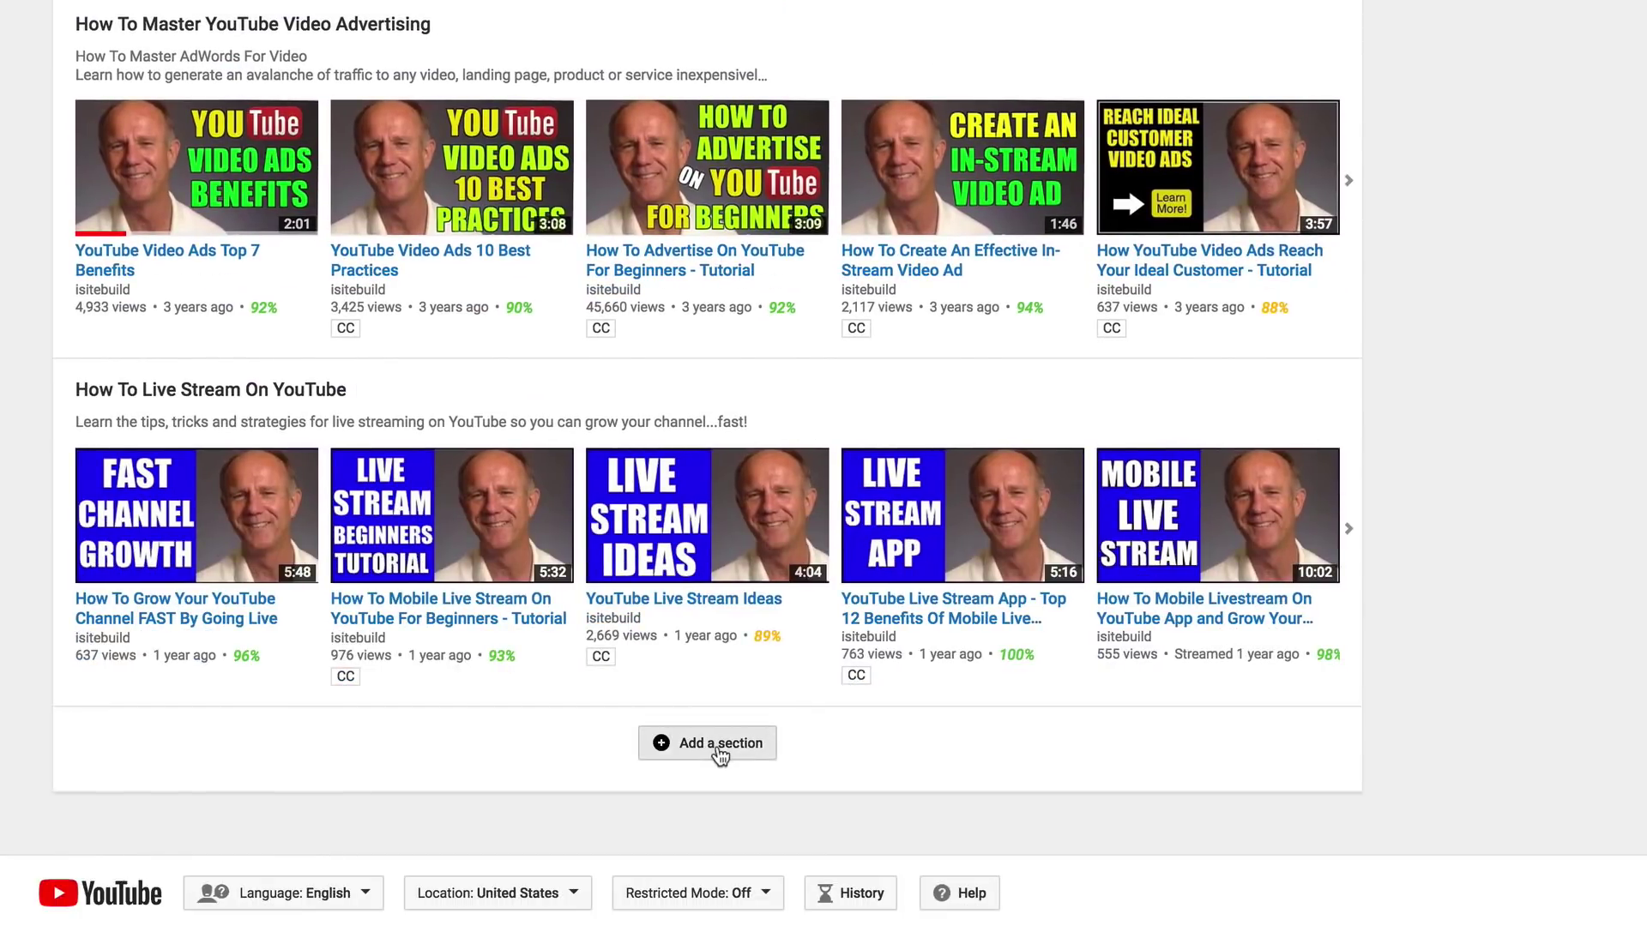
click(719, 746)
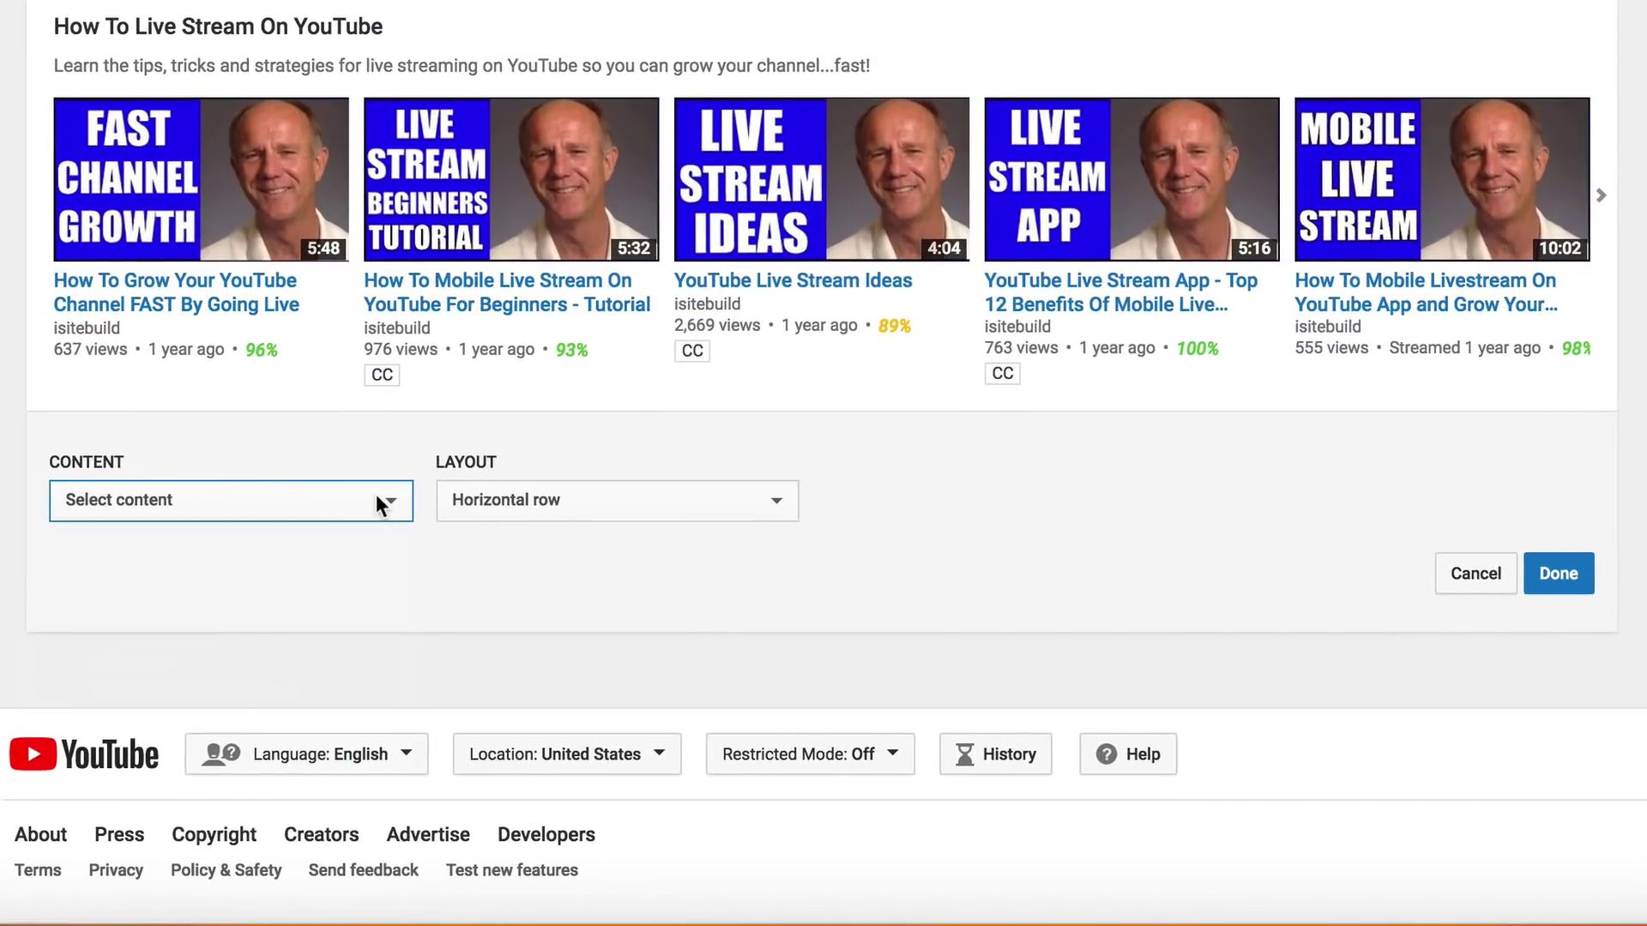
click(384, 497)
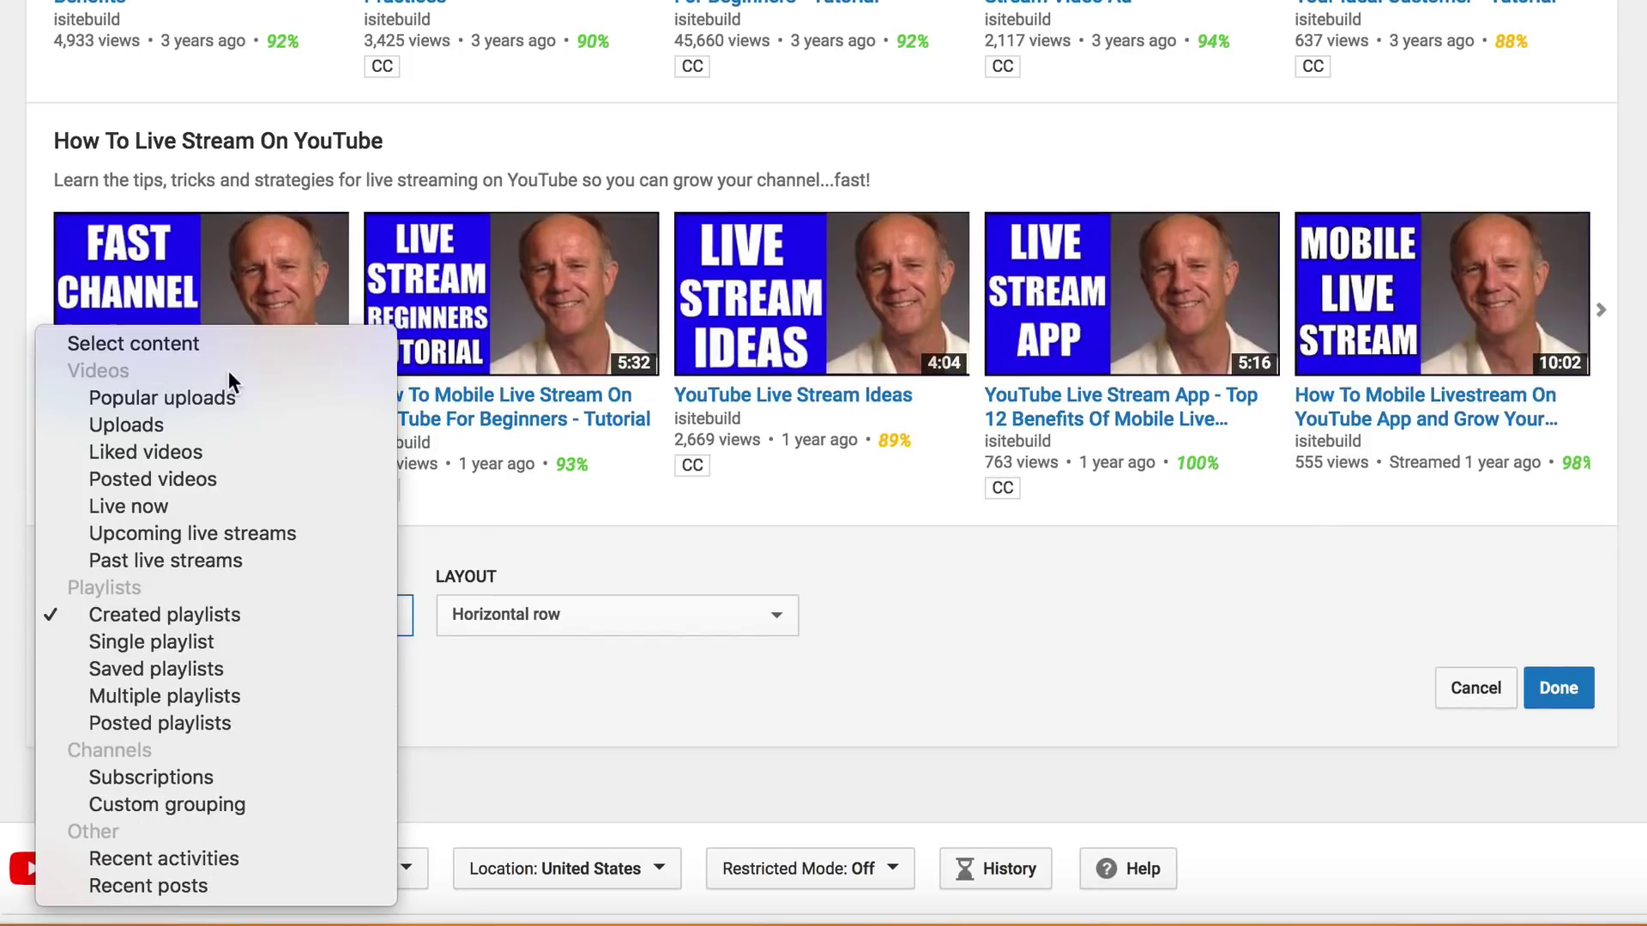
click(131, 641)
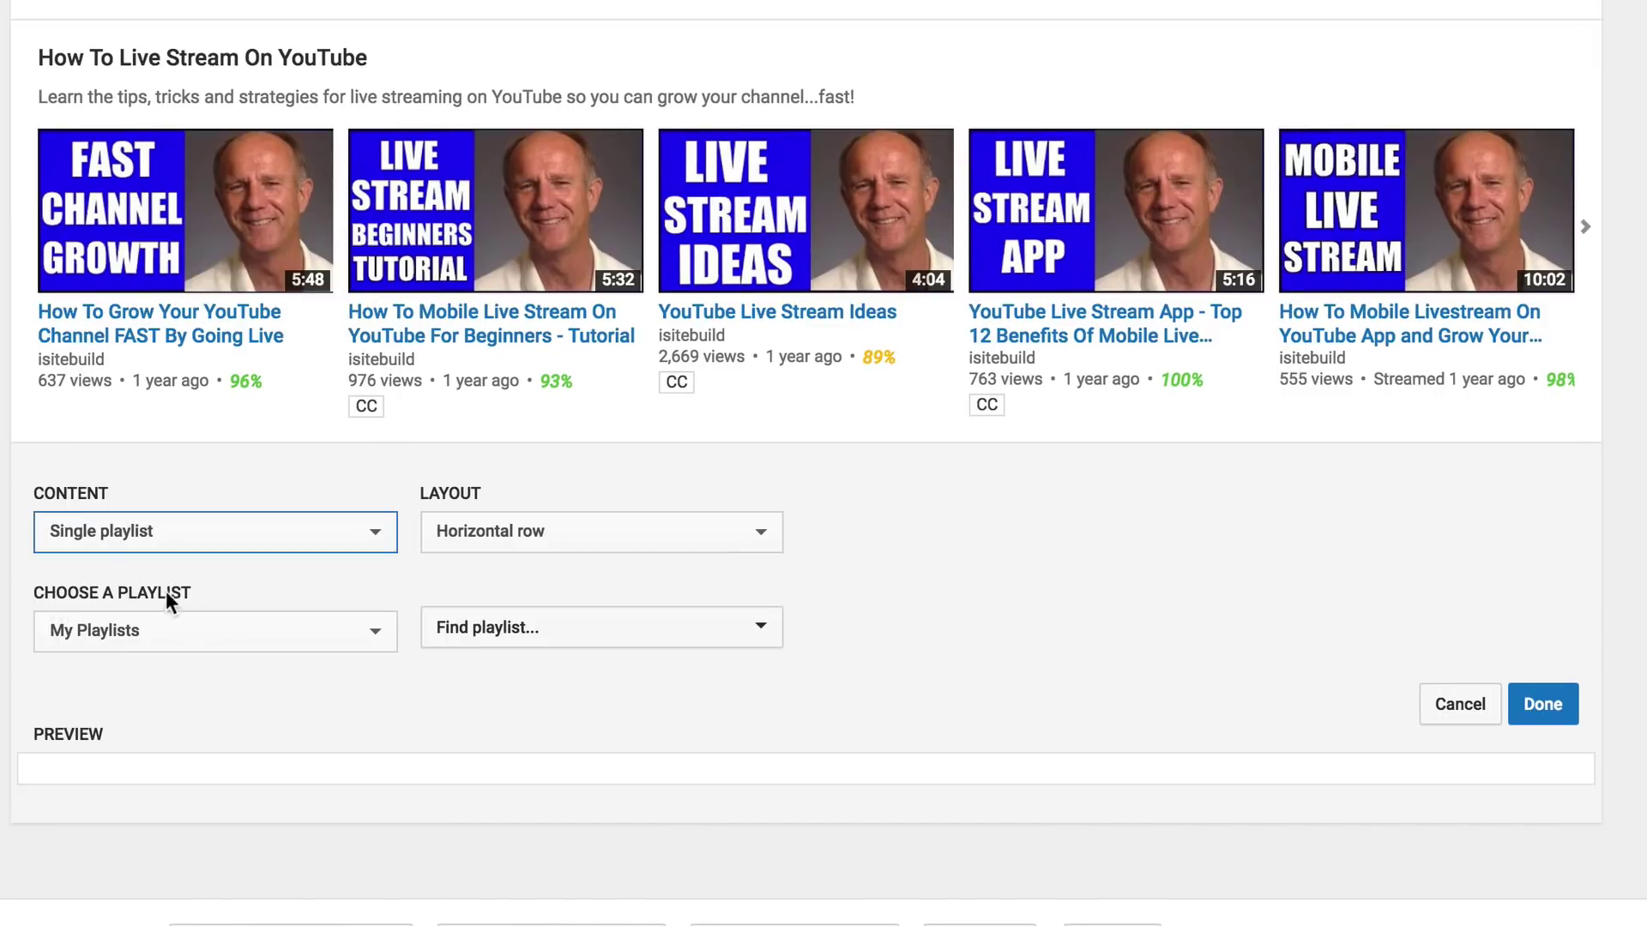
Step: Choose the Best YouTube Tools playlist as the section's playlist
click(371, 633)
click(194, 542)
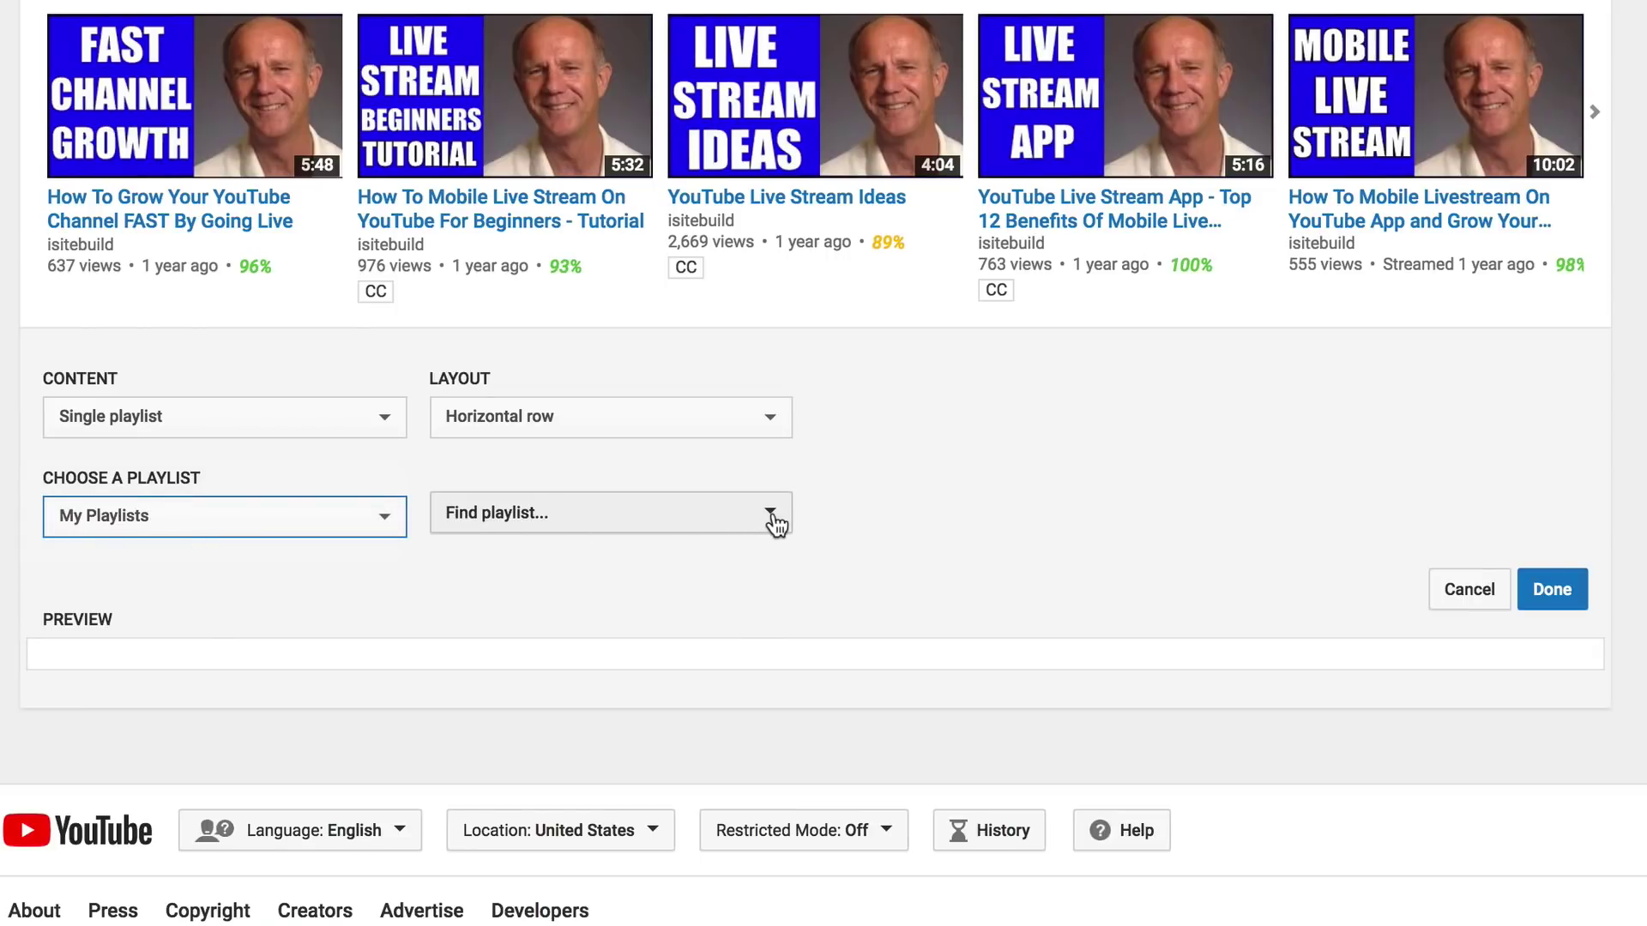
click(772, 523)
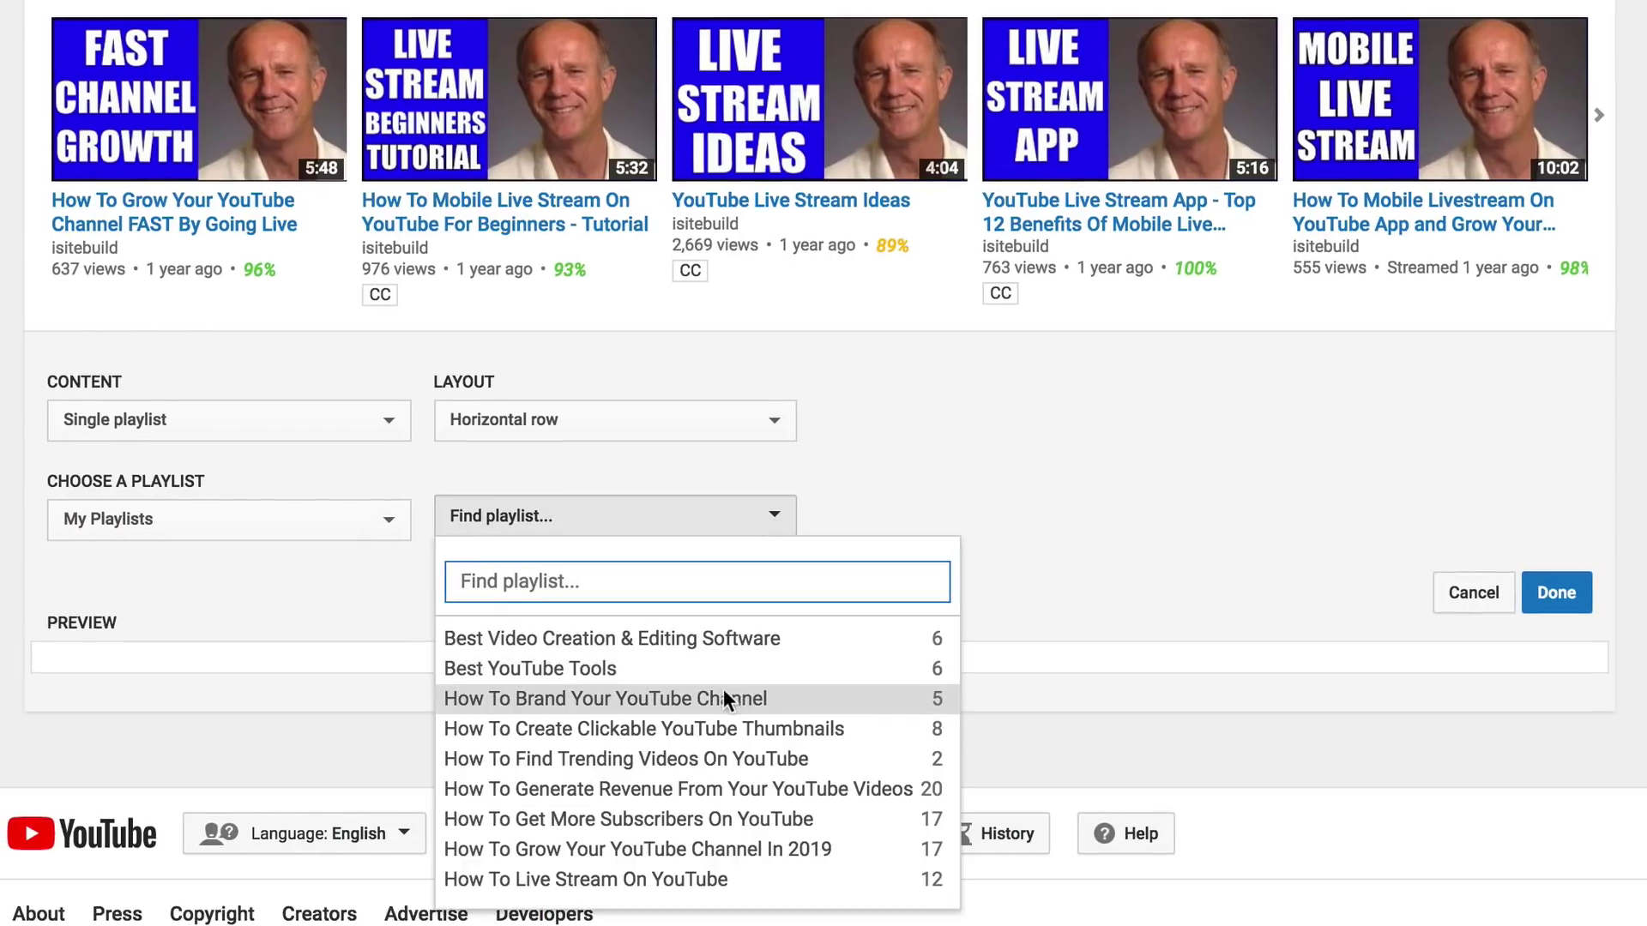
click(505, 667)
scroll(504, 667, down, 4)
click(509, 69)
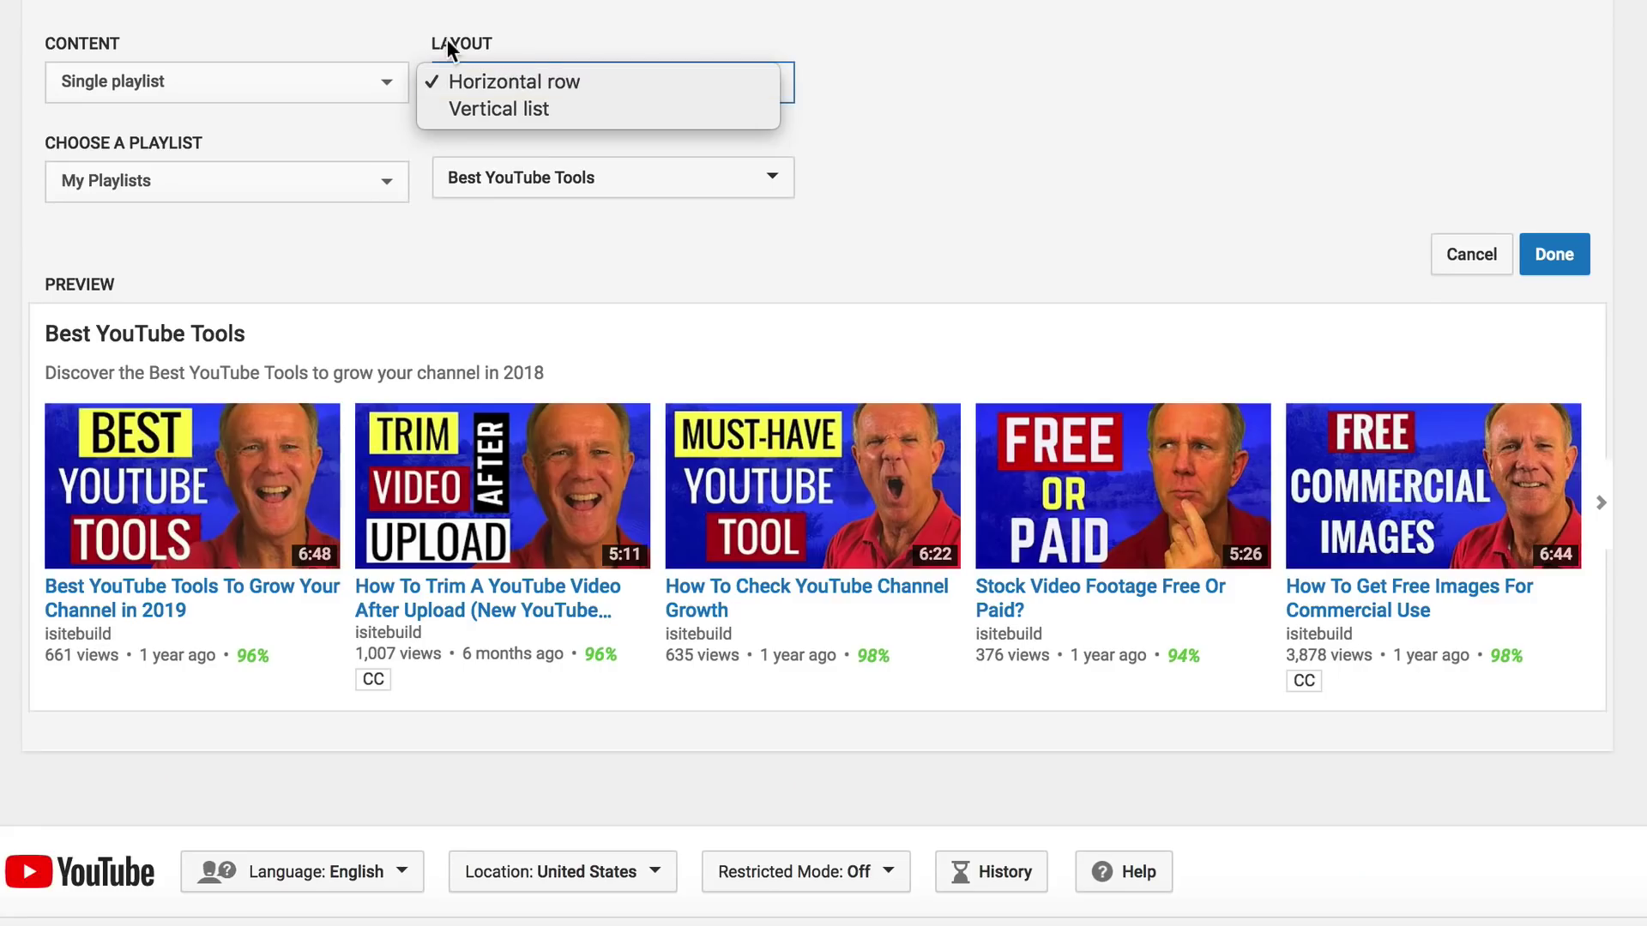
Step: Set the section layout to Vertical list and save it with Done
click(527, 112)
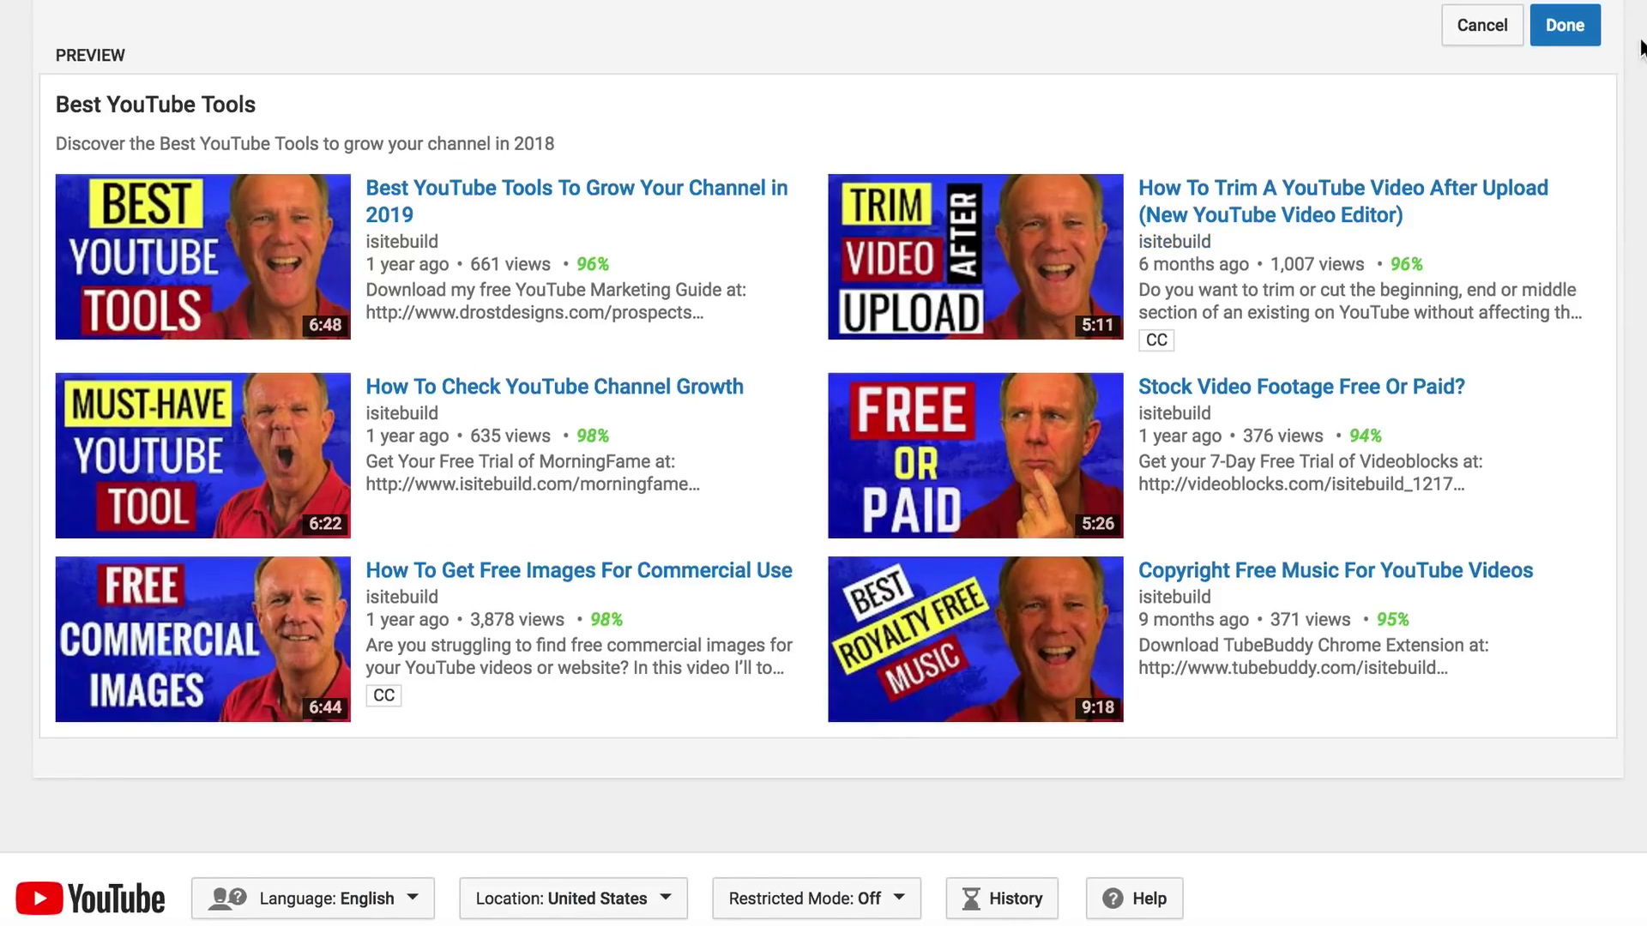
click(1567, 26)
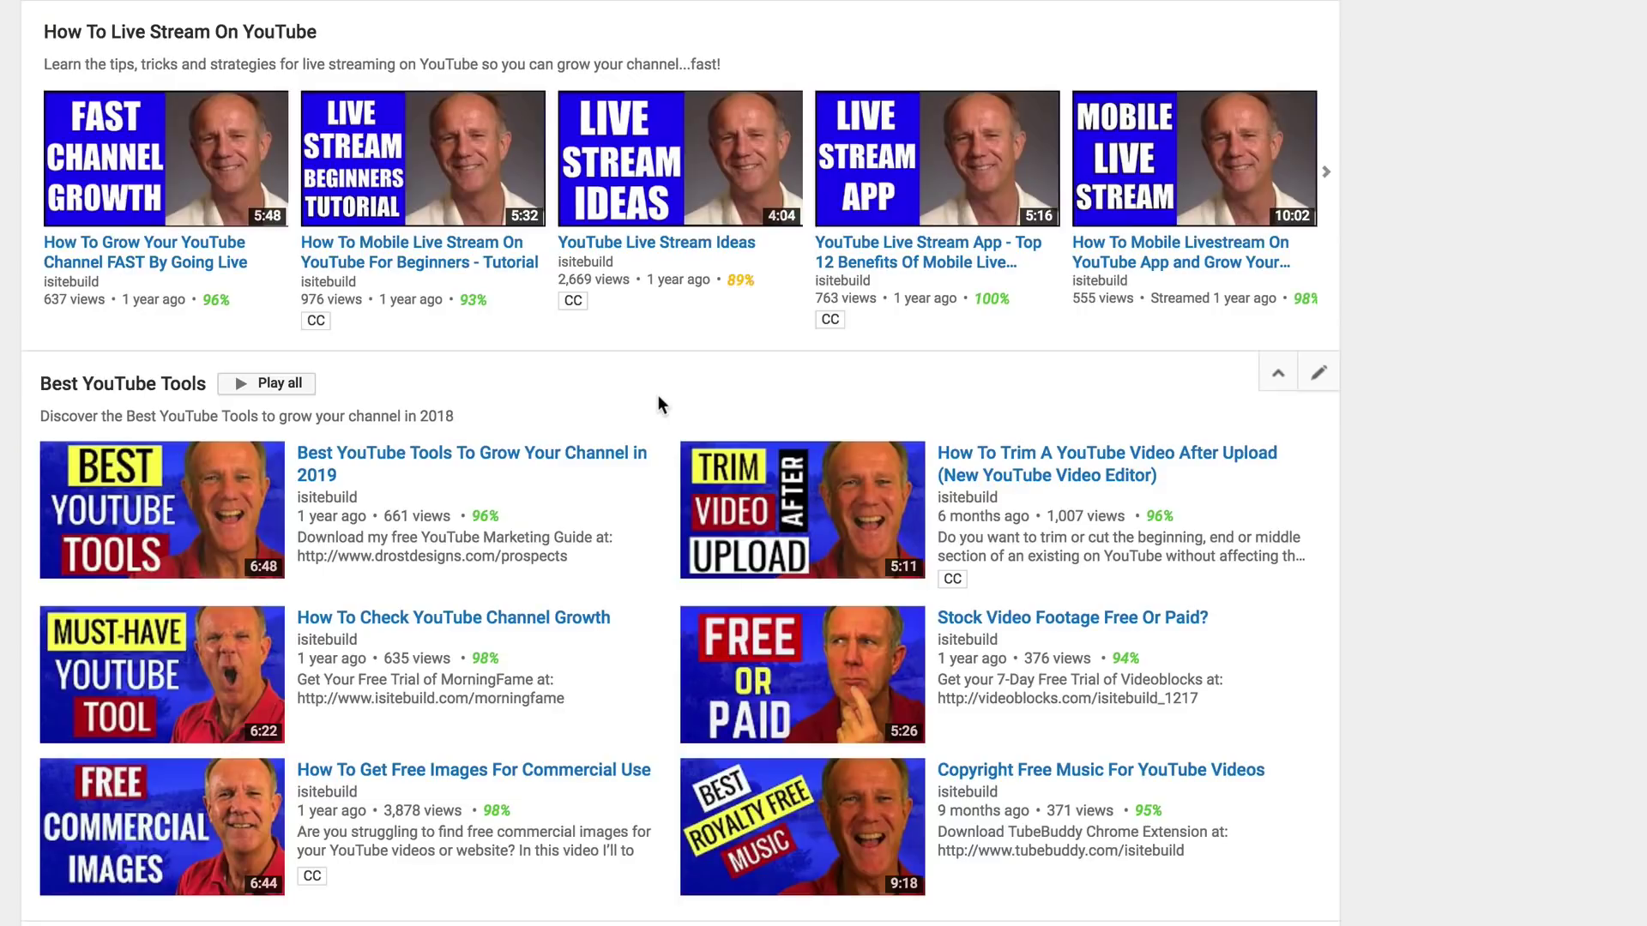
Step: Change the Best YouTube Tools section's layout to Horizontal row
click(1319, 377)
click(498, 420)
click(489, 402)
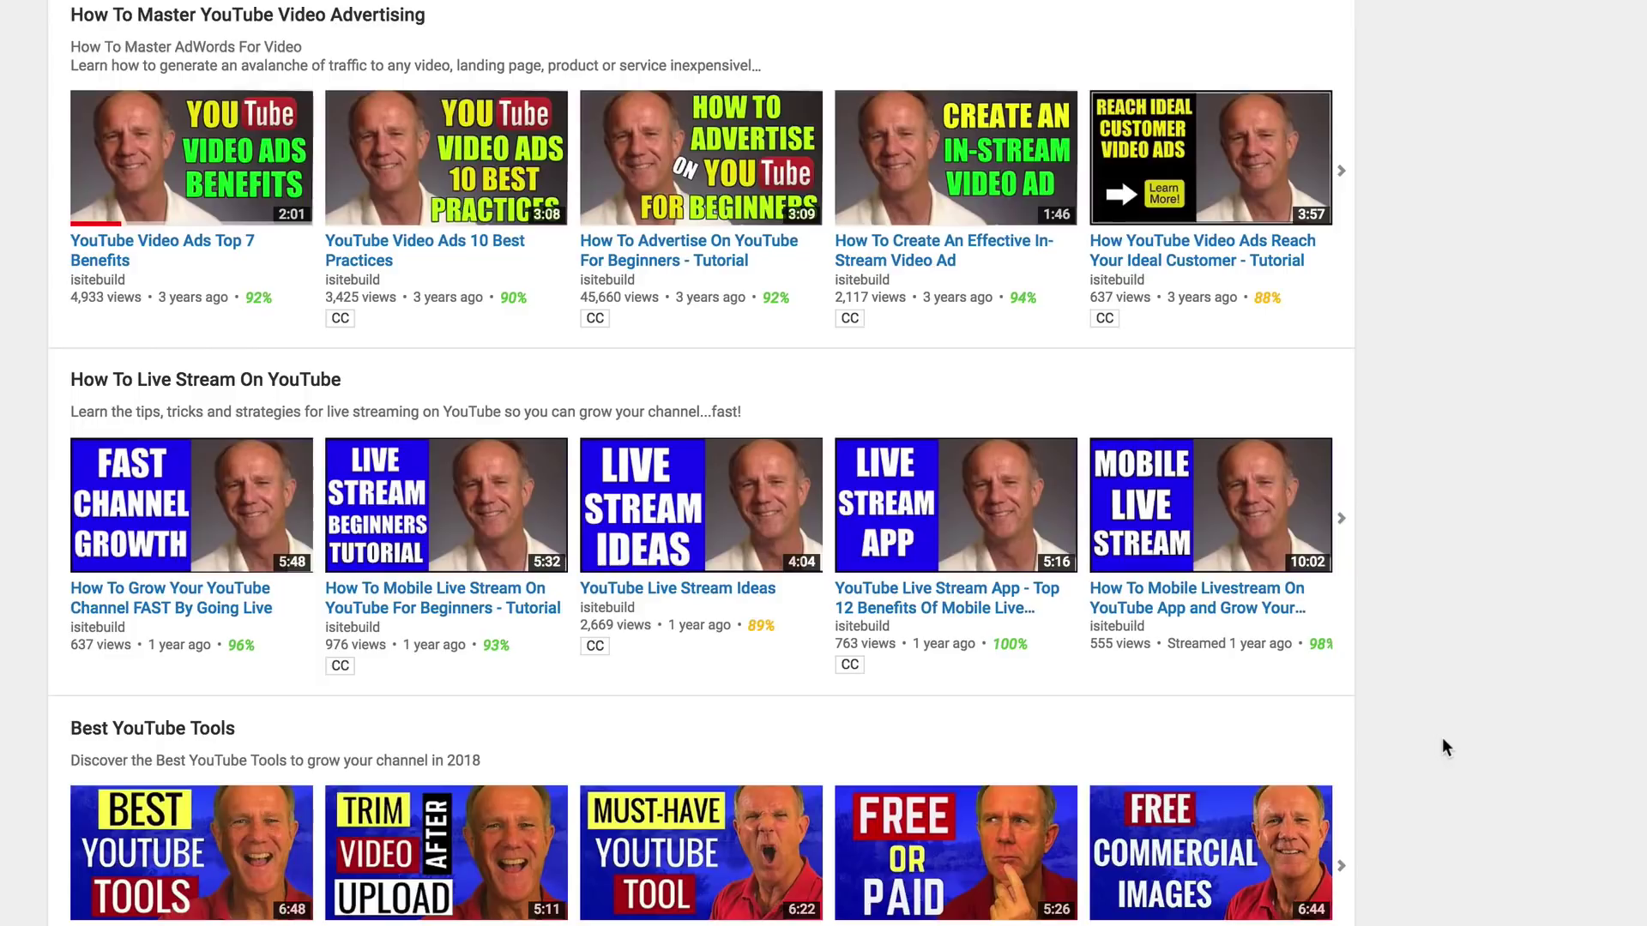
Step: Move Best YouTube Tools above then back below the live-stream section, and shift How To Grow down
mouse_move(1297, 725)
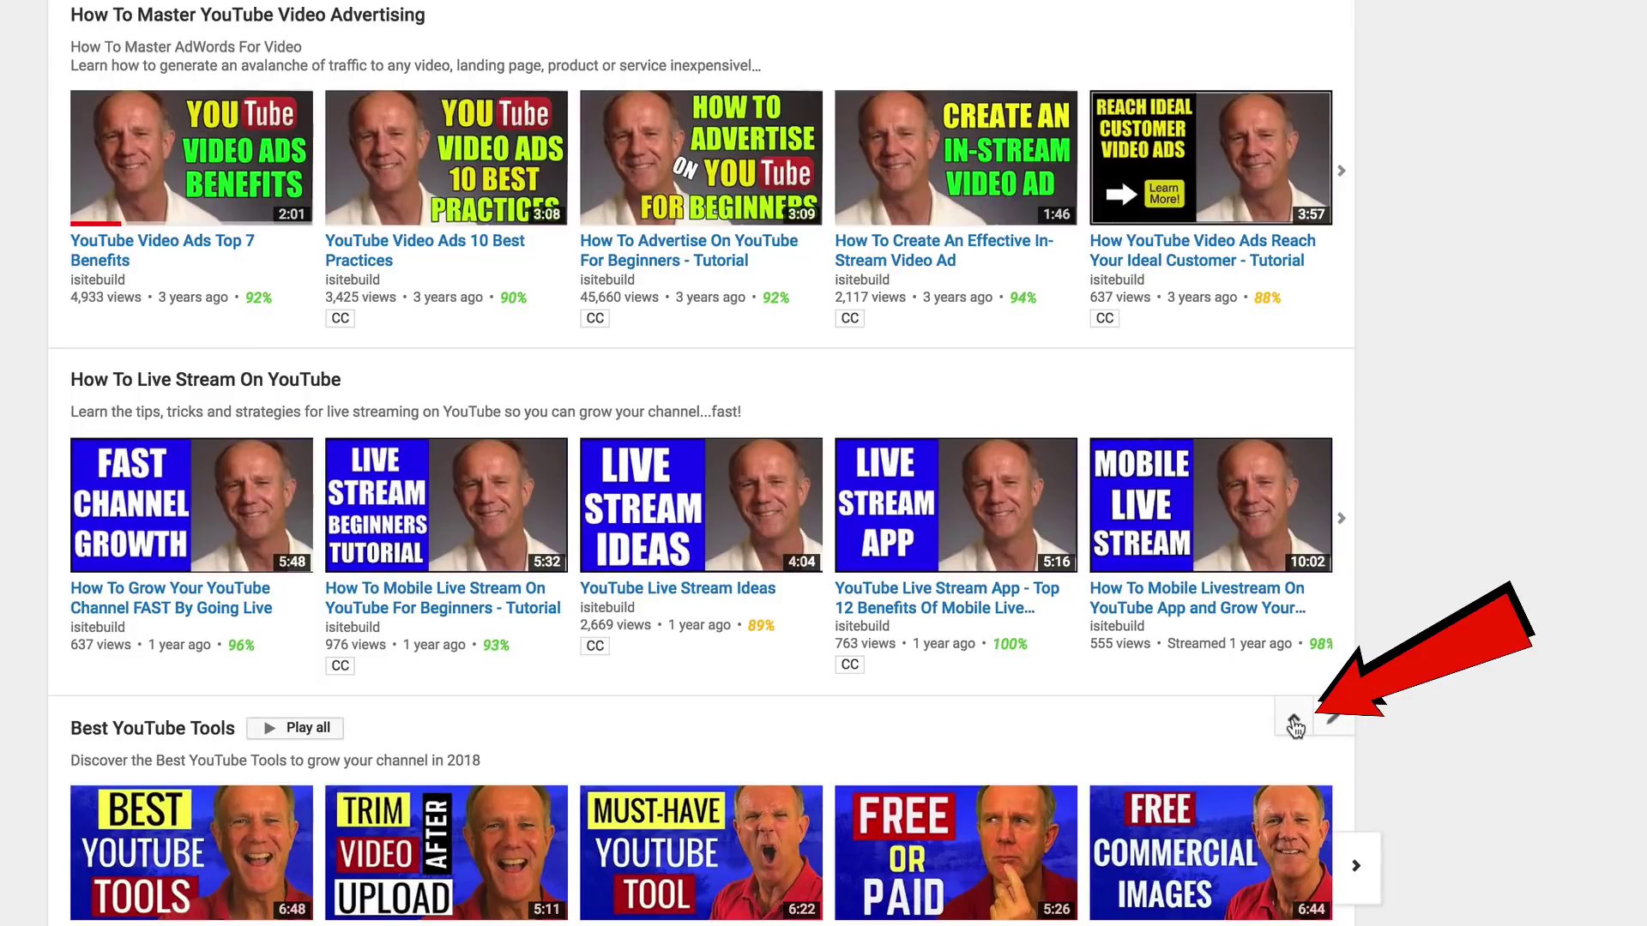
click(1293, 724)
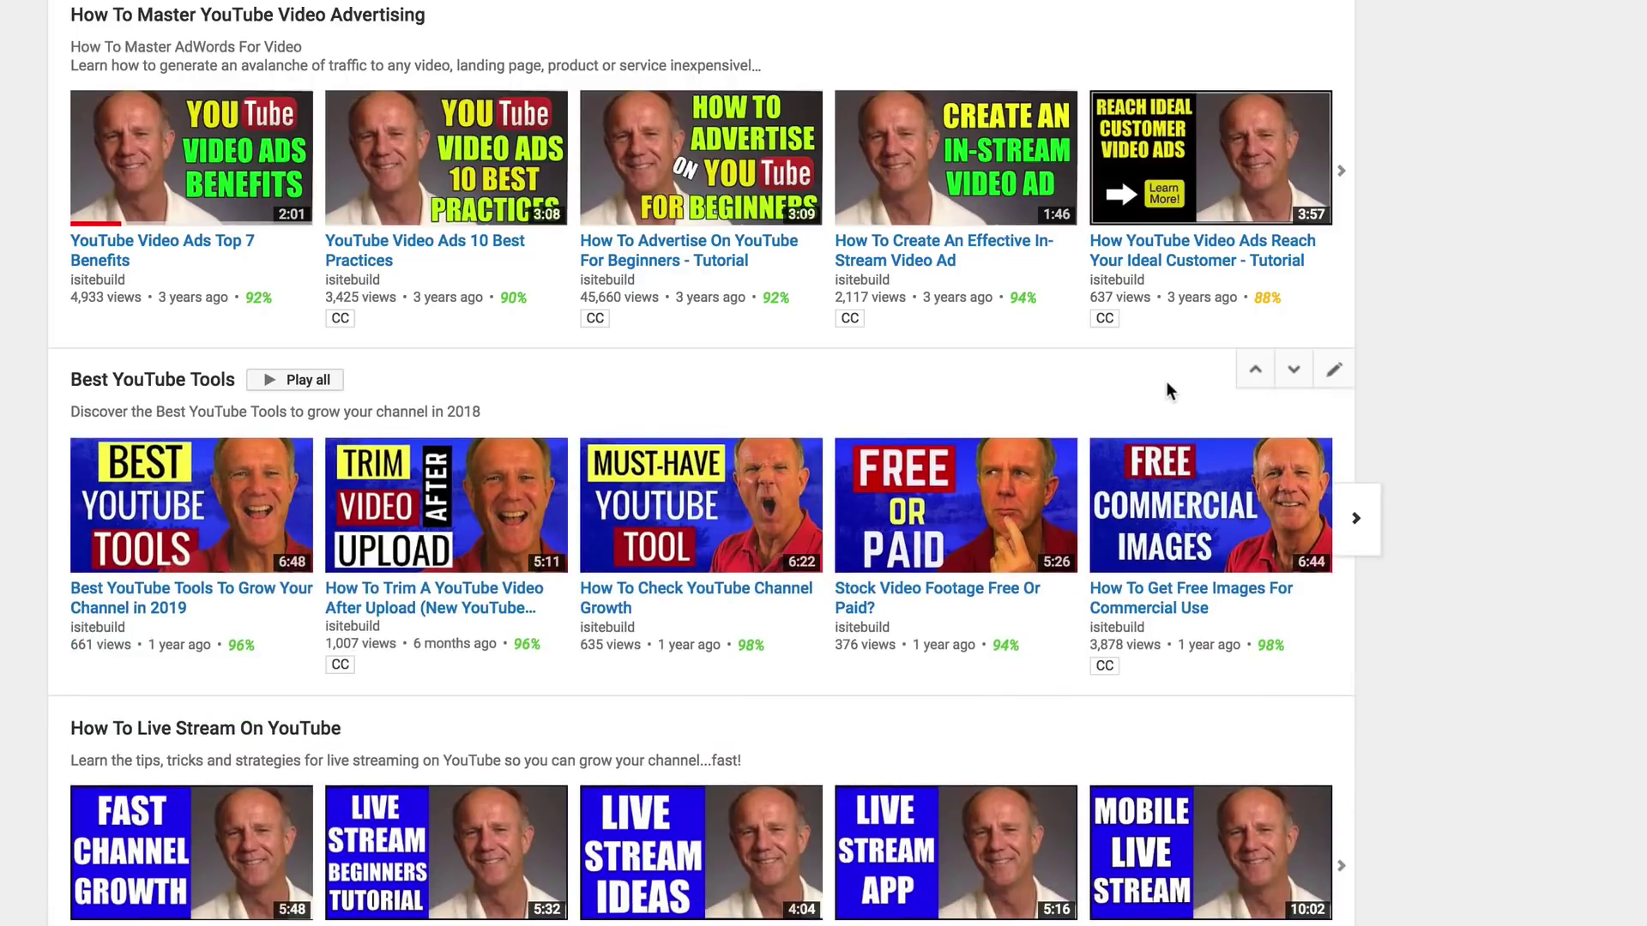
click(1293, 375)
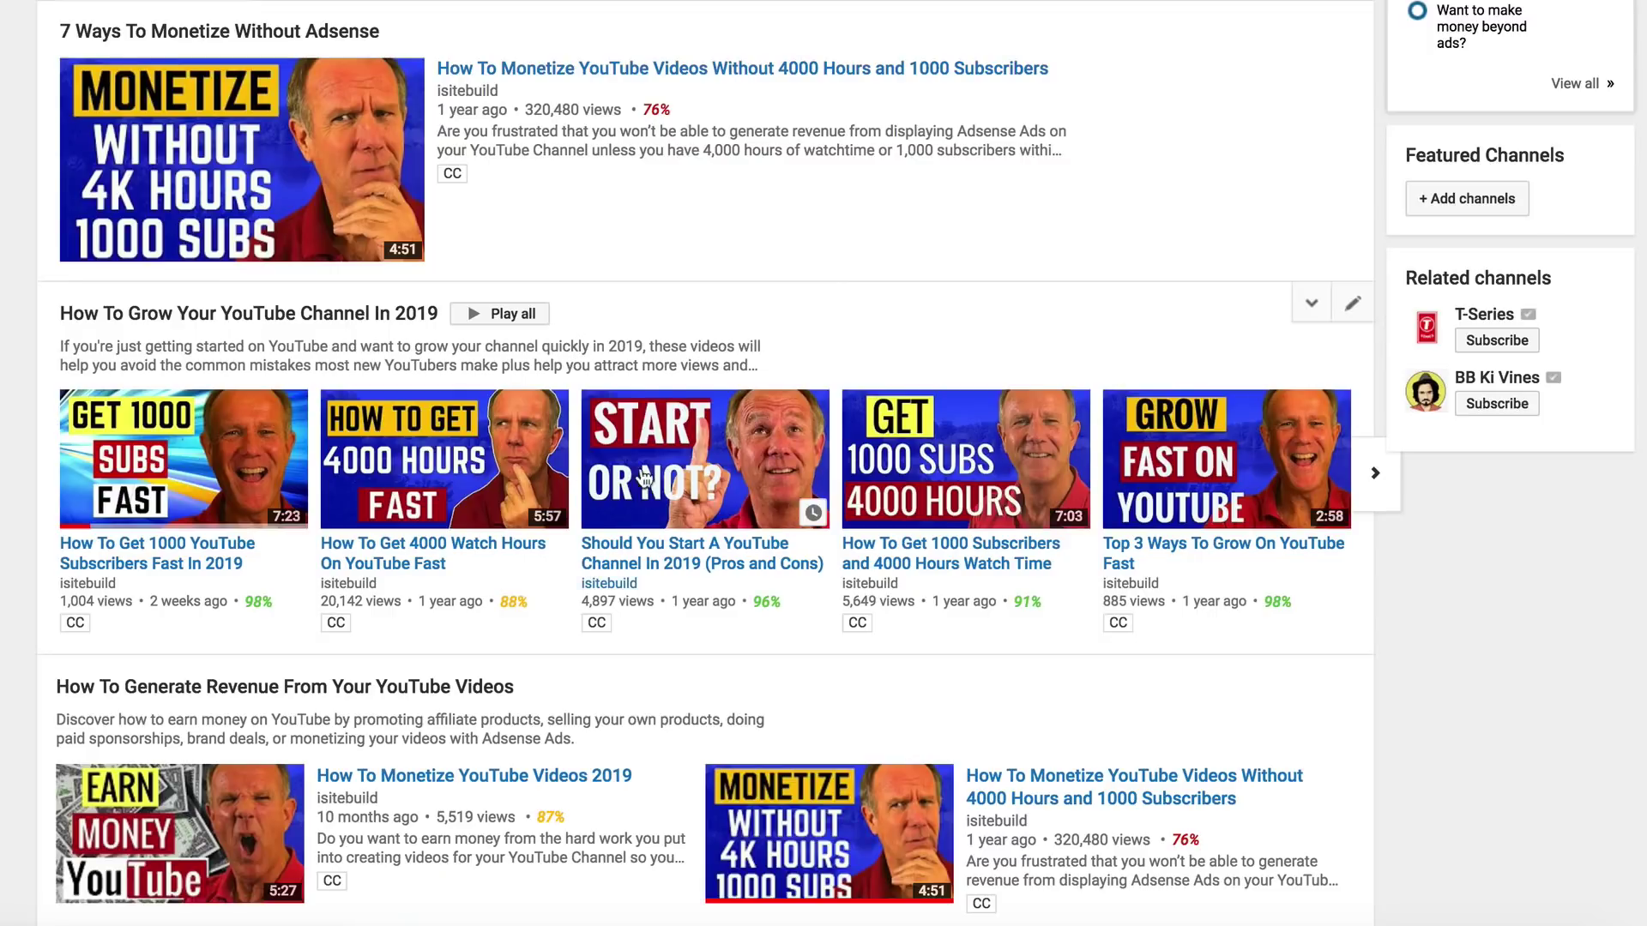
click(1312, 303)
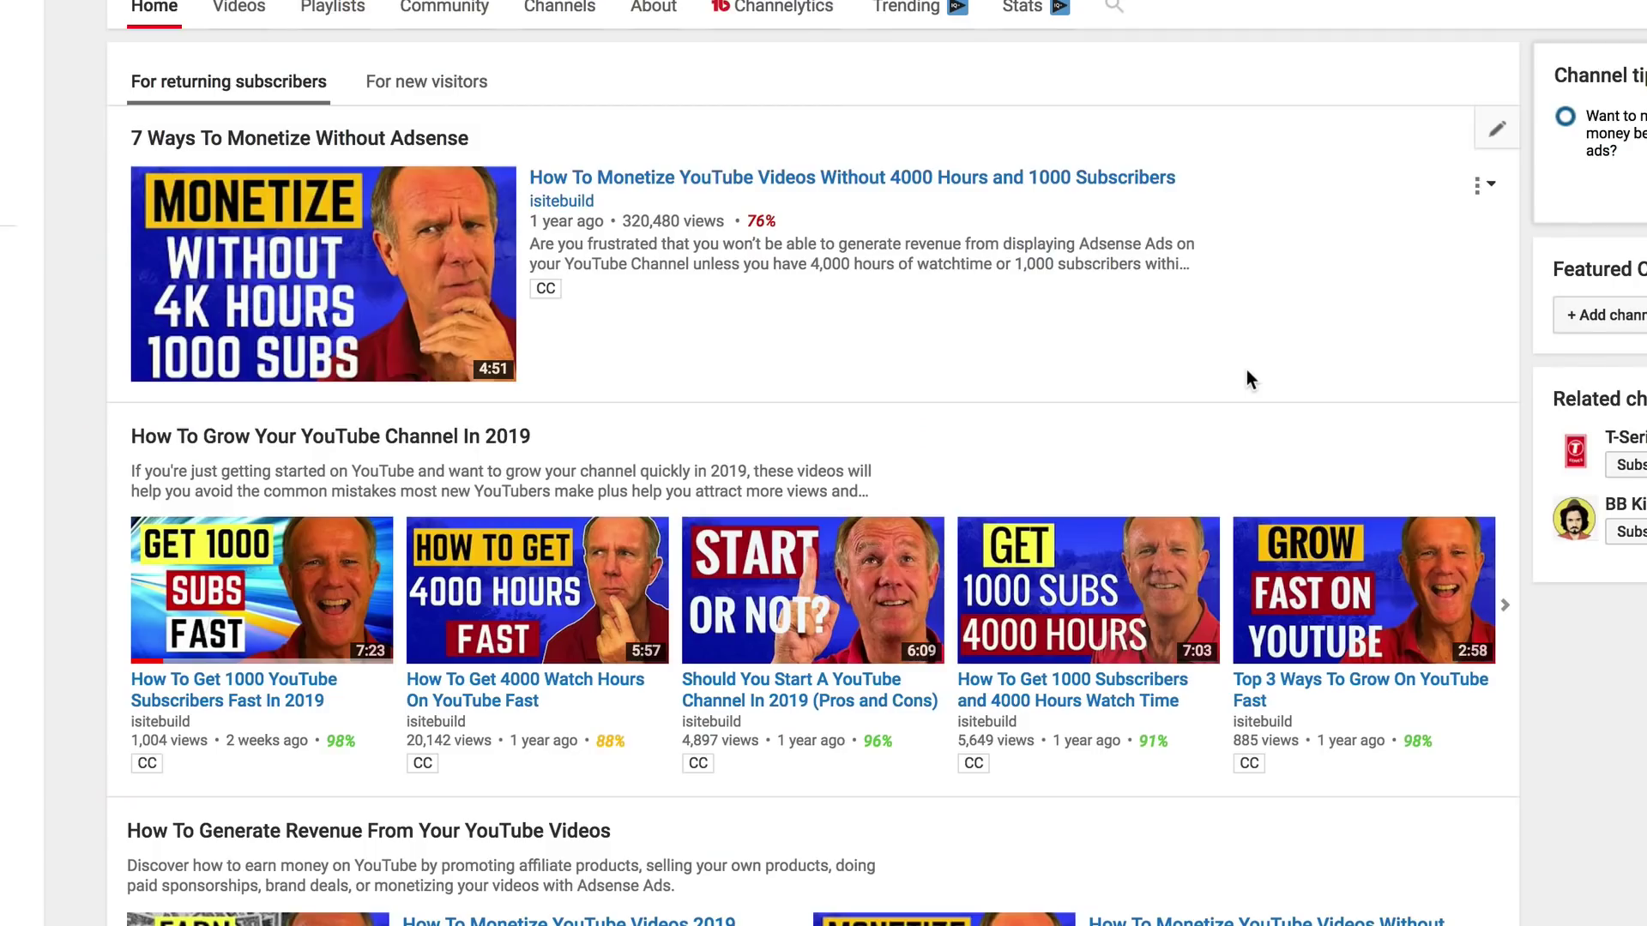
scroll(1247, 368, down, 12)
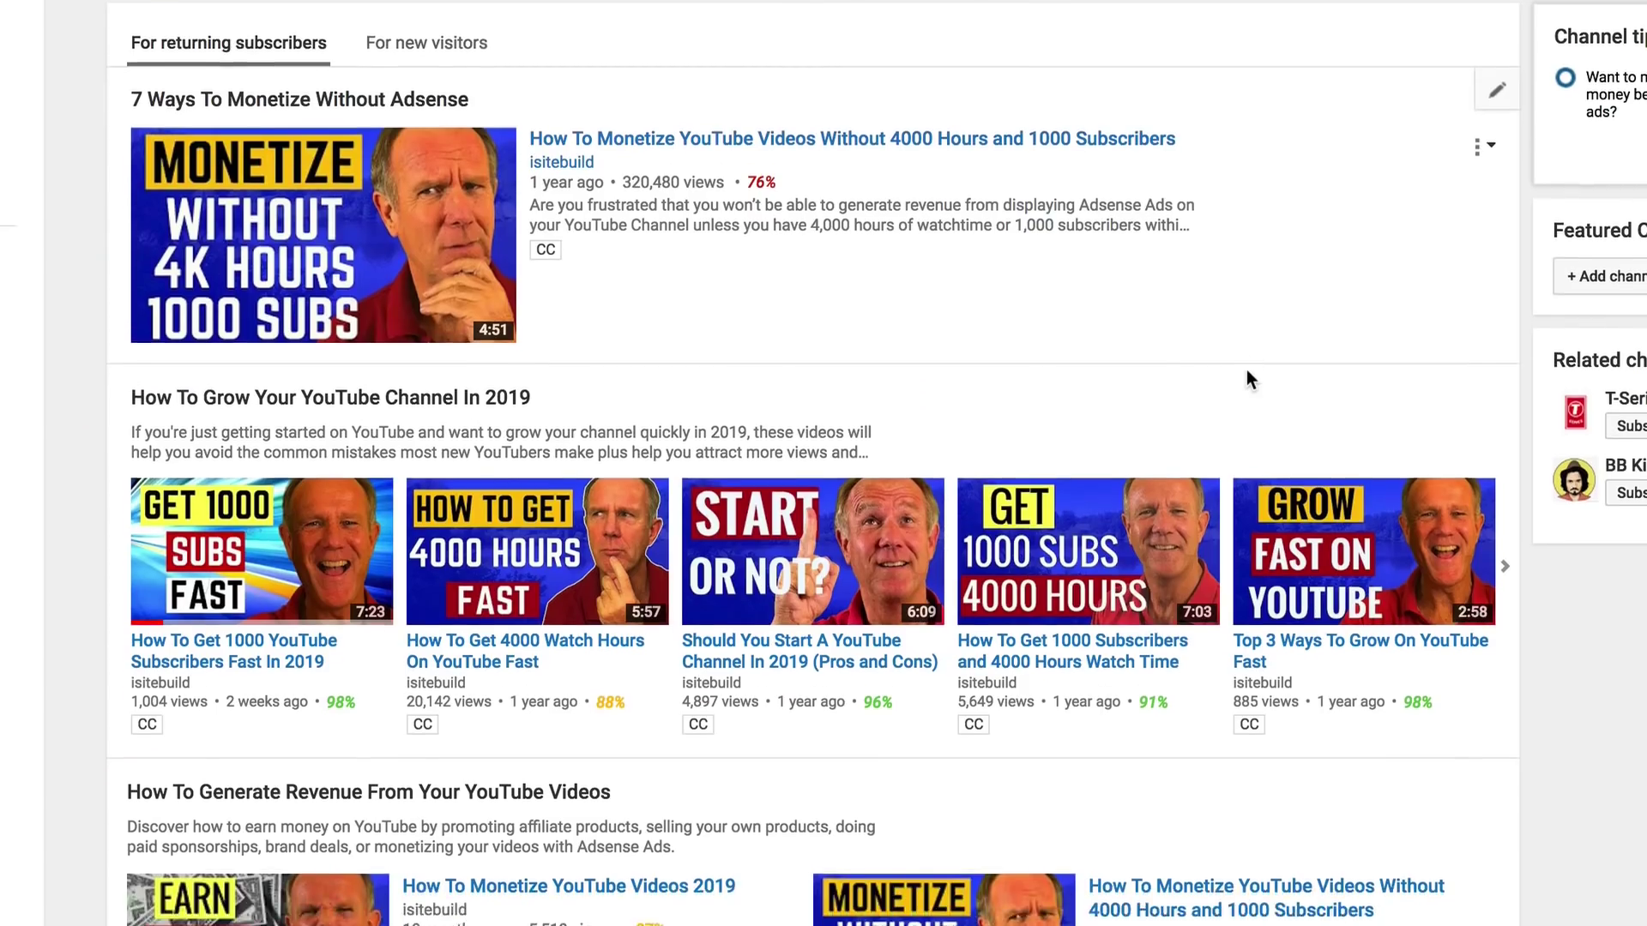
scroll(1247, 369, down, 15)
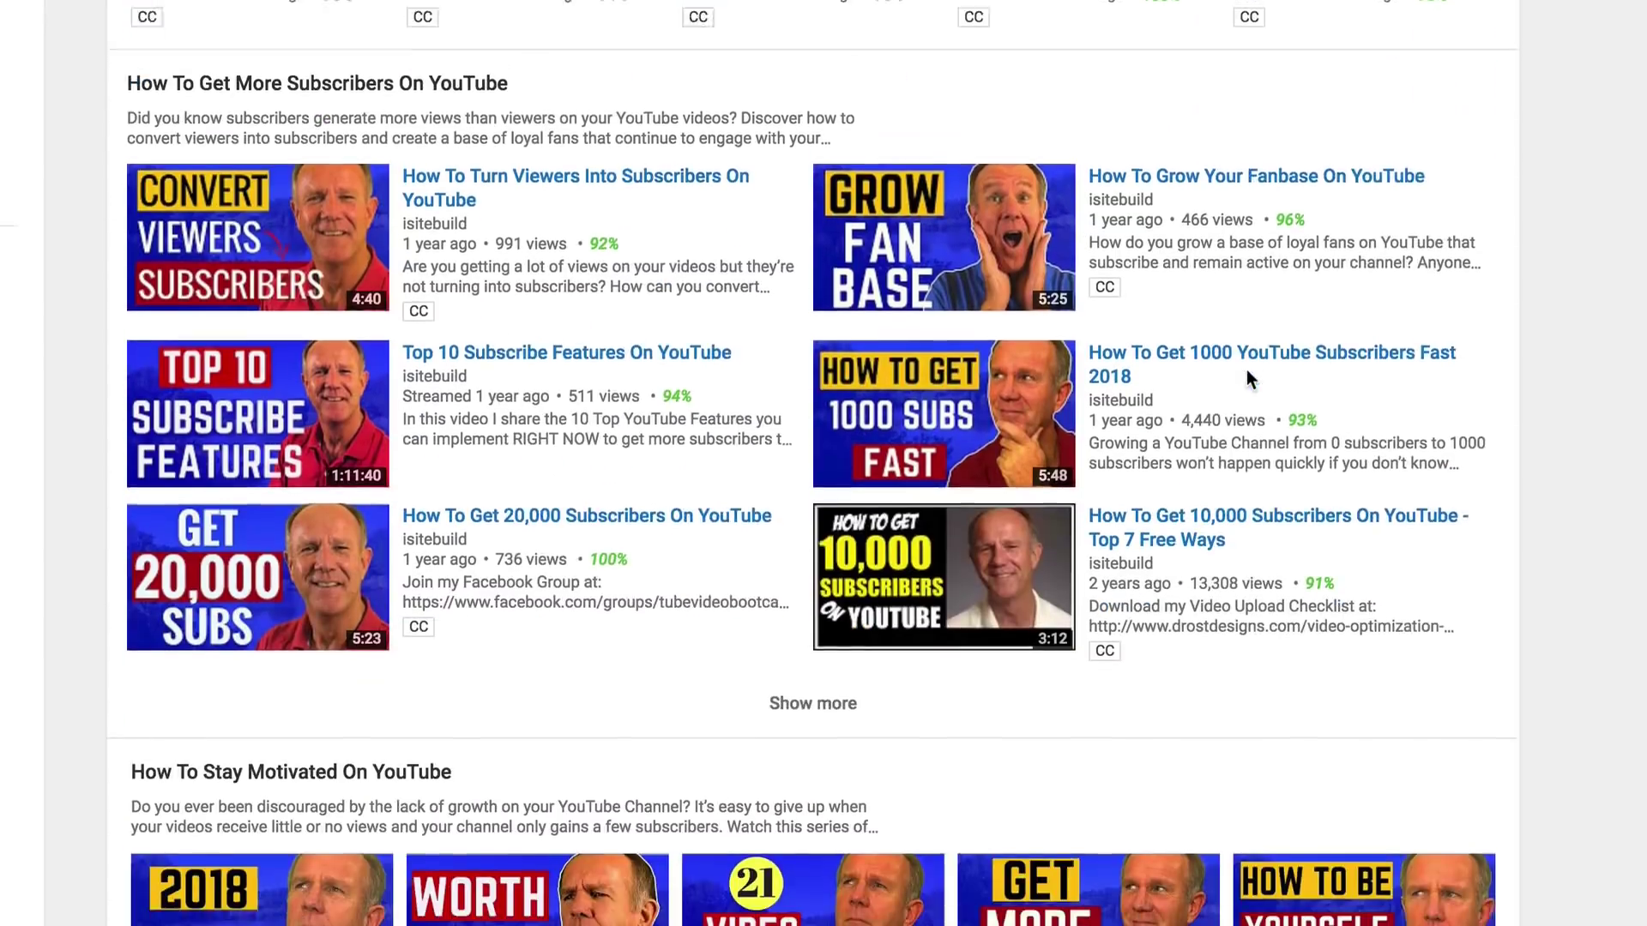
scroll(1247, 368, down, 8)
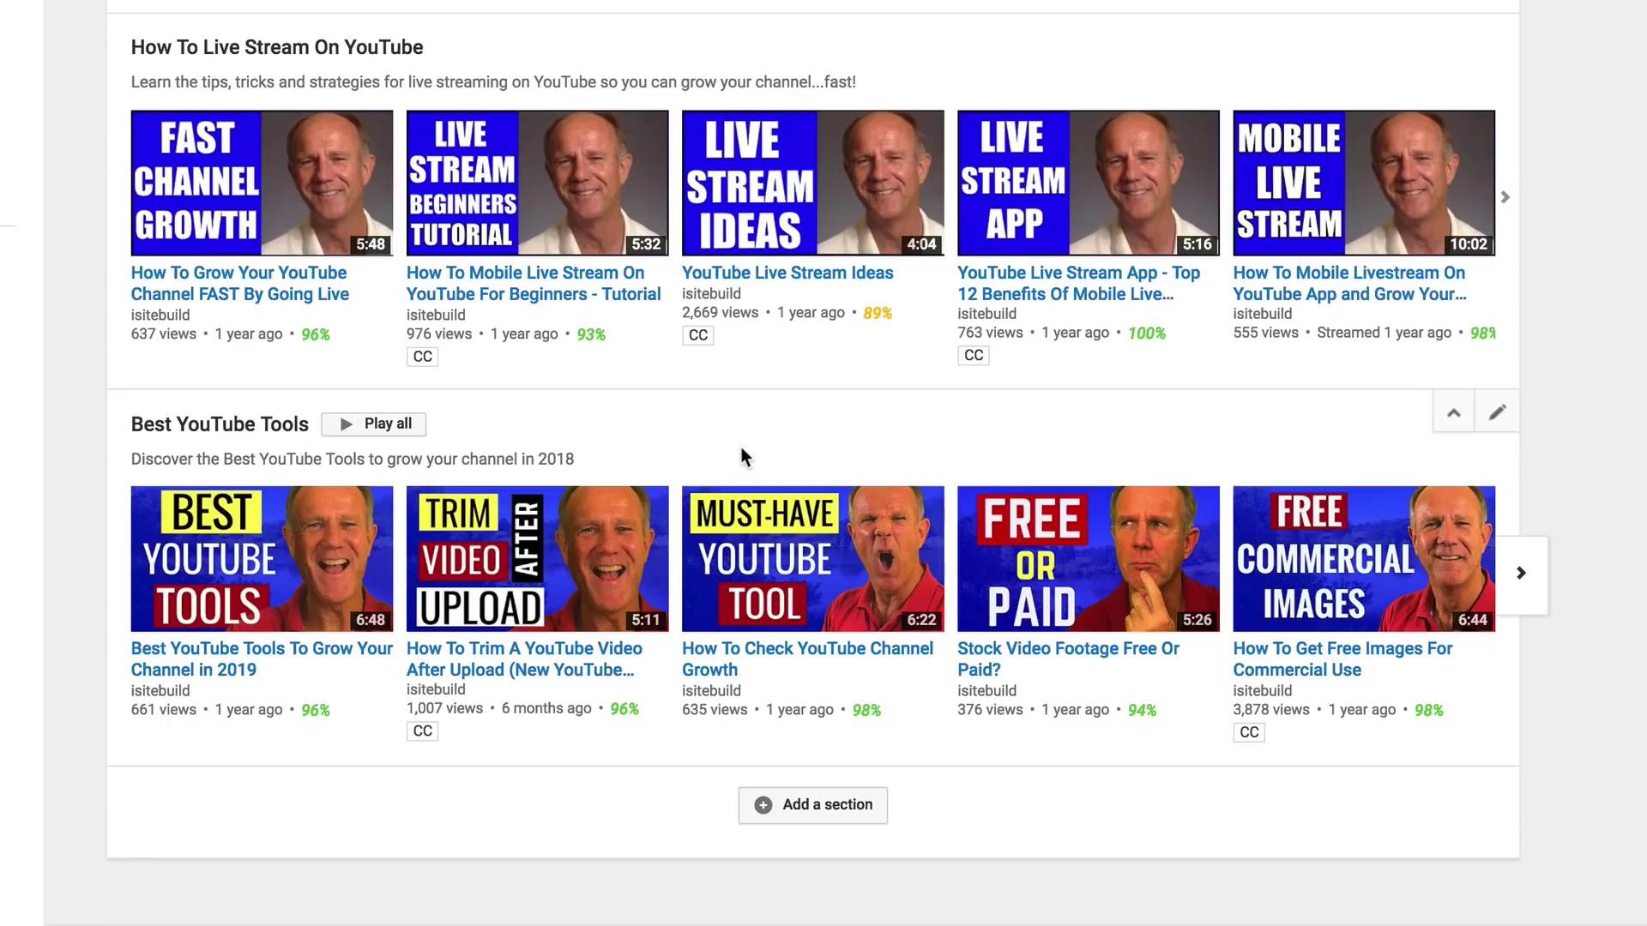
click(1494, 411)
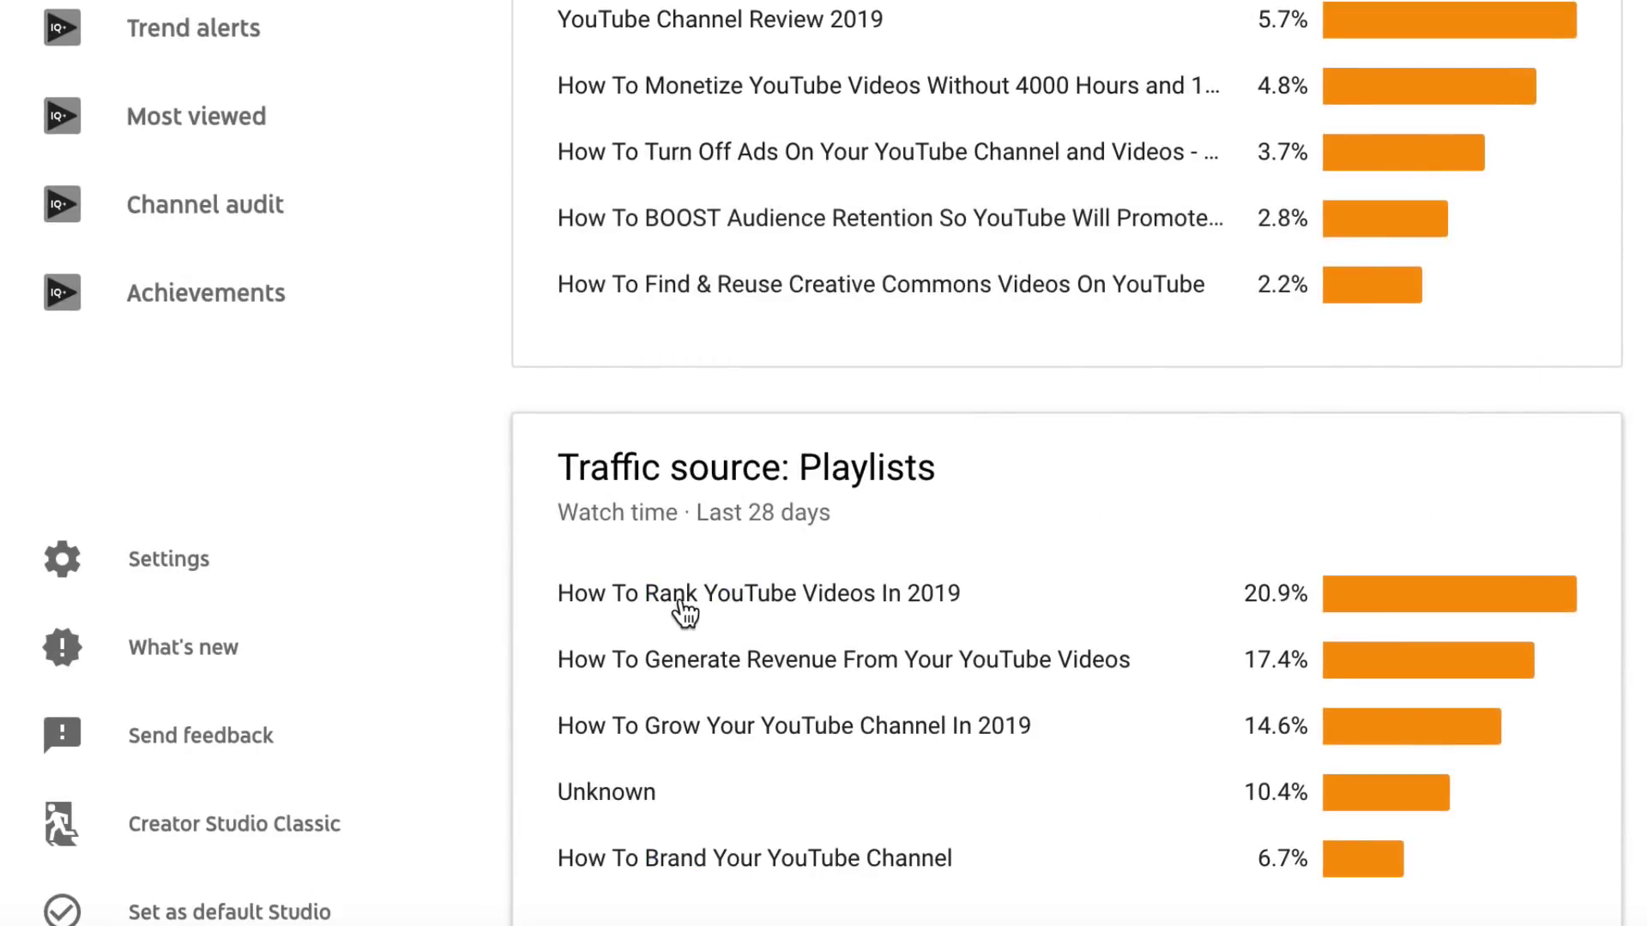
Step: Bring the Traffic source: Playlists card, with each playlist's watch-time share, into view
mouse_move(1267, 619)
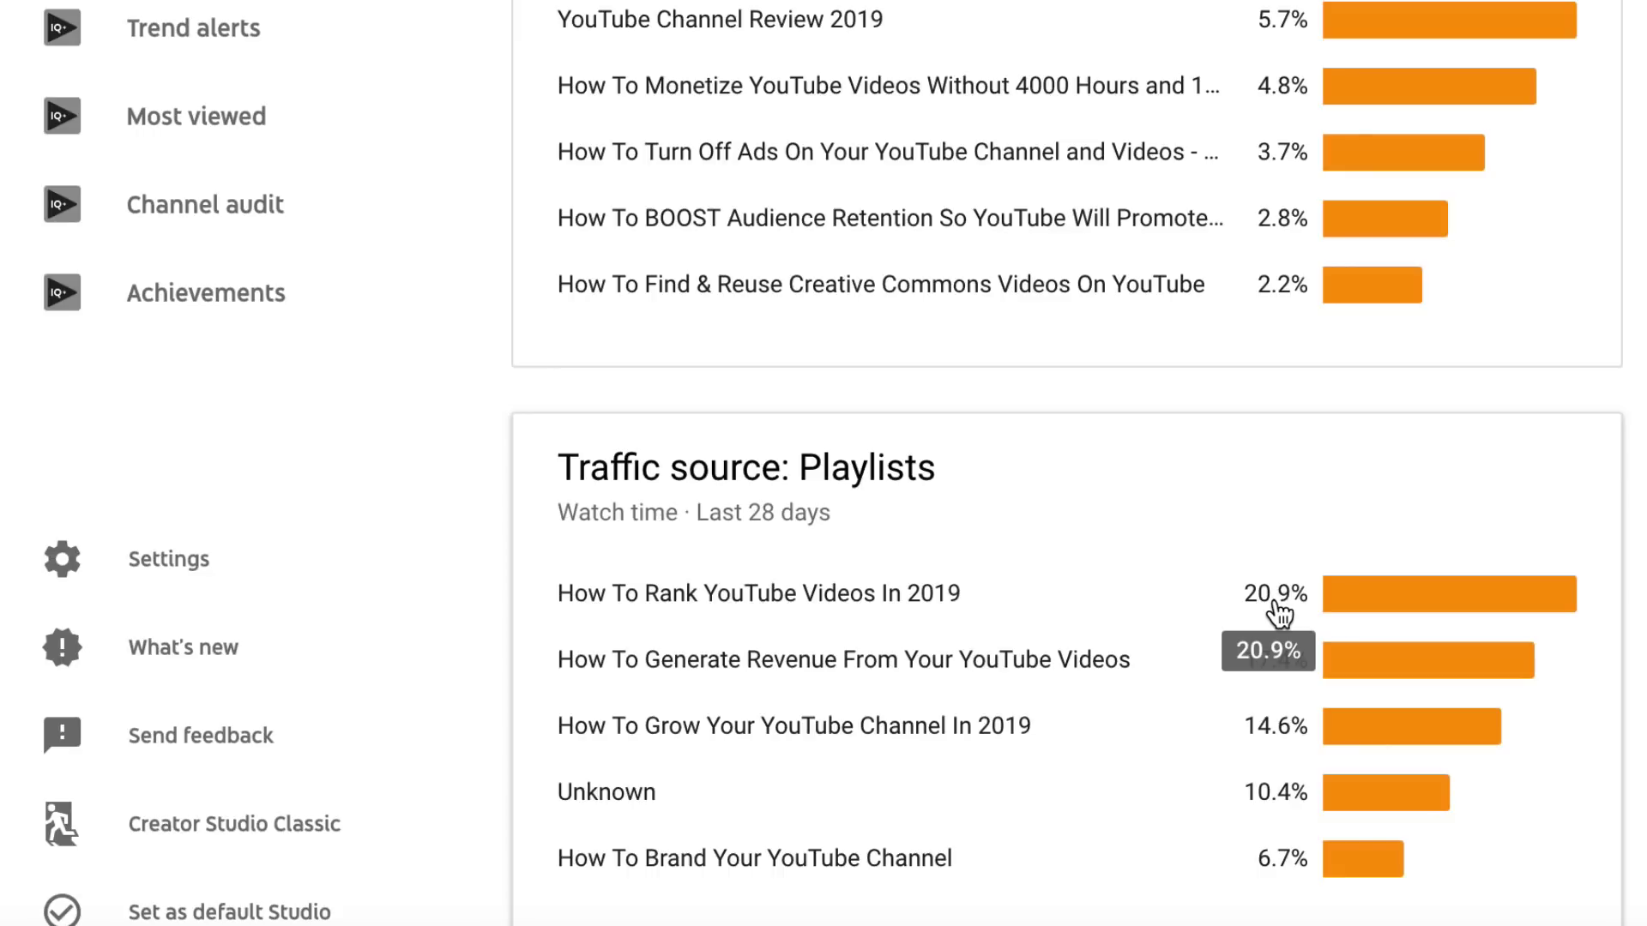
Step: Open the full Playlists traffic-source report and review each table column's info explanation
click(784, 600)
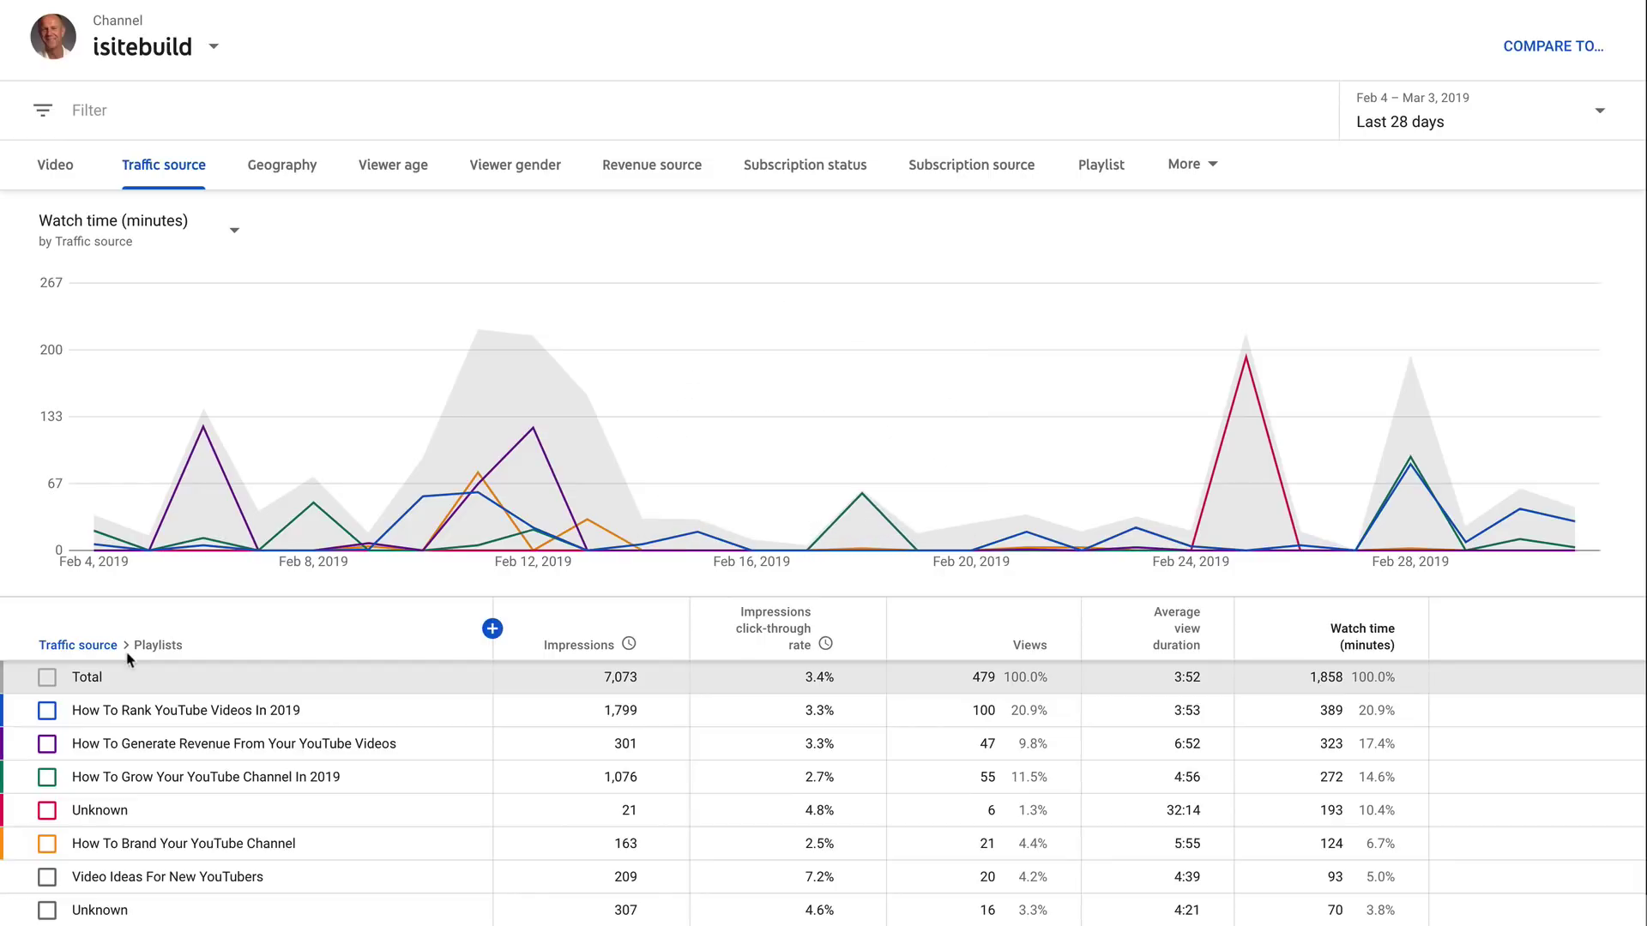
mouse_move(628, 648)
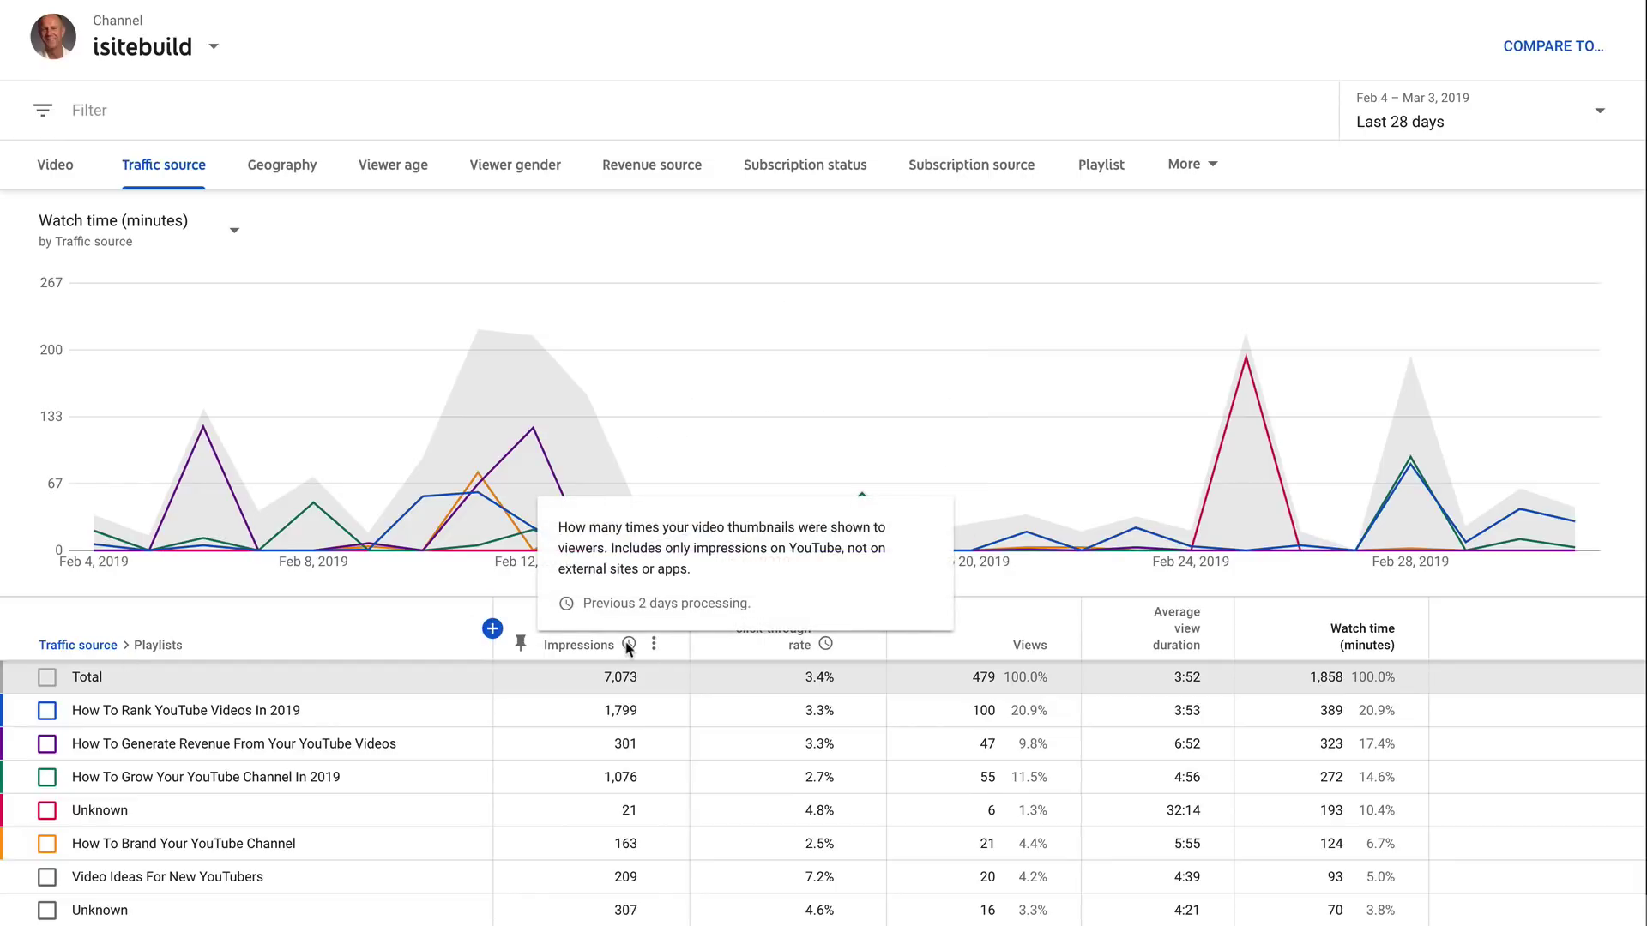
mouse_move(826, 645)
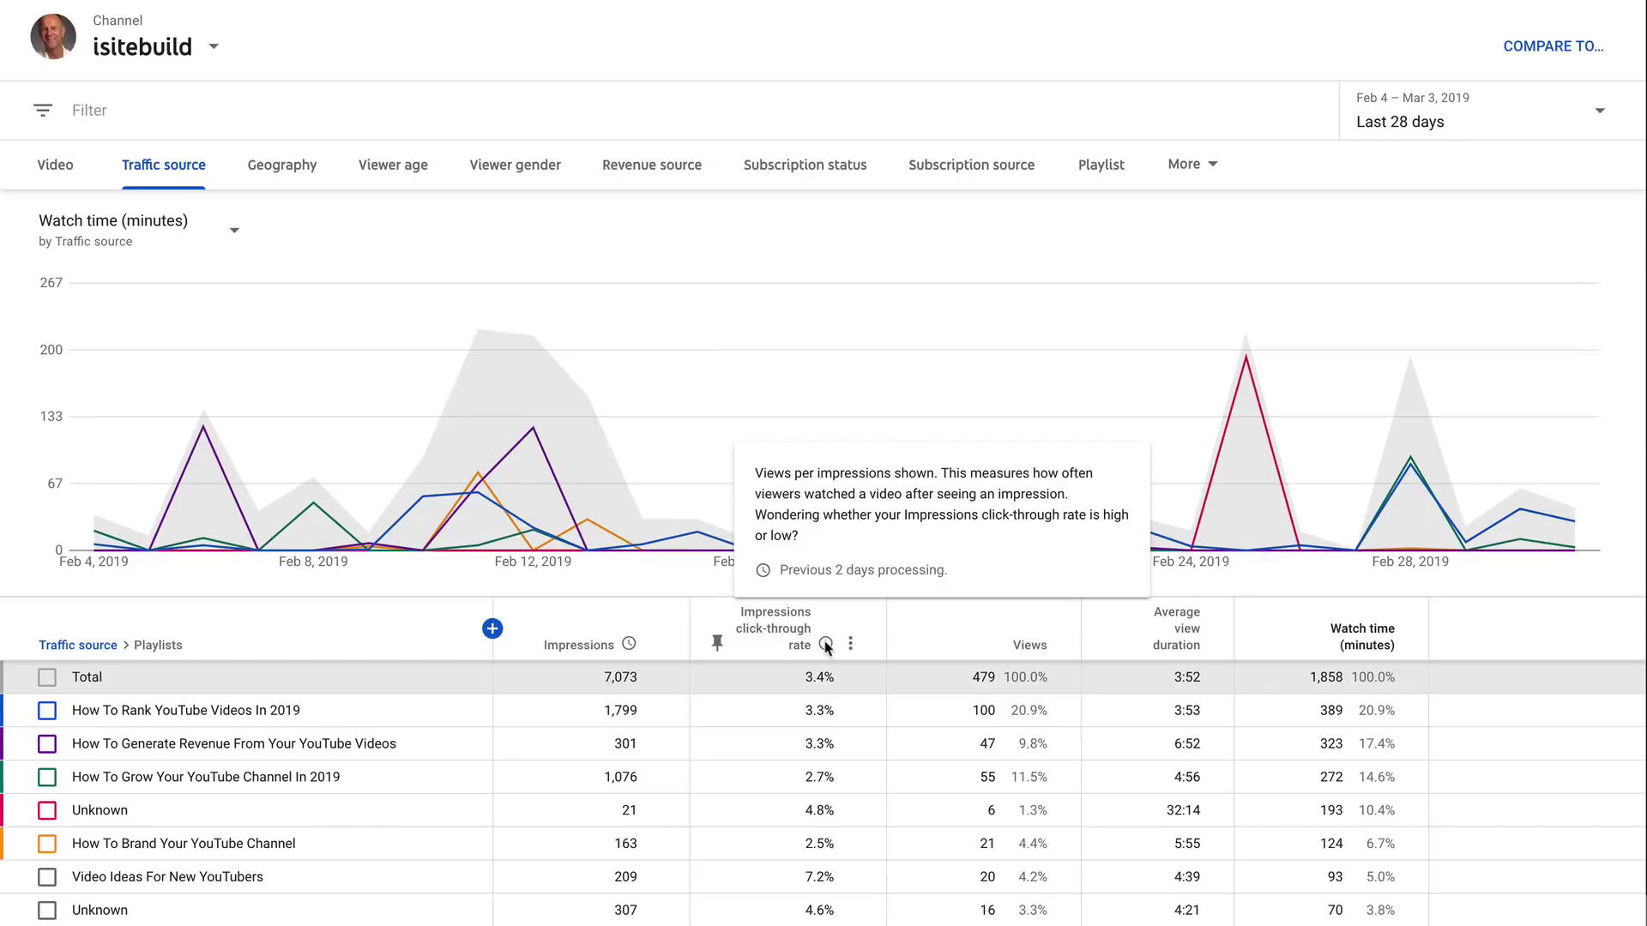
mouse_move(1037, 654)
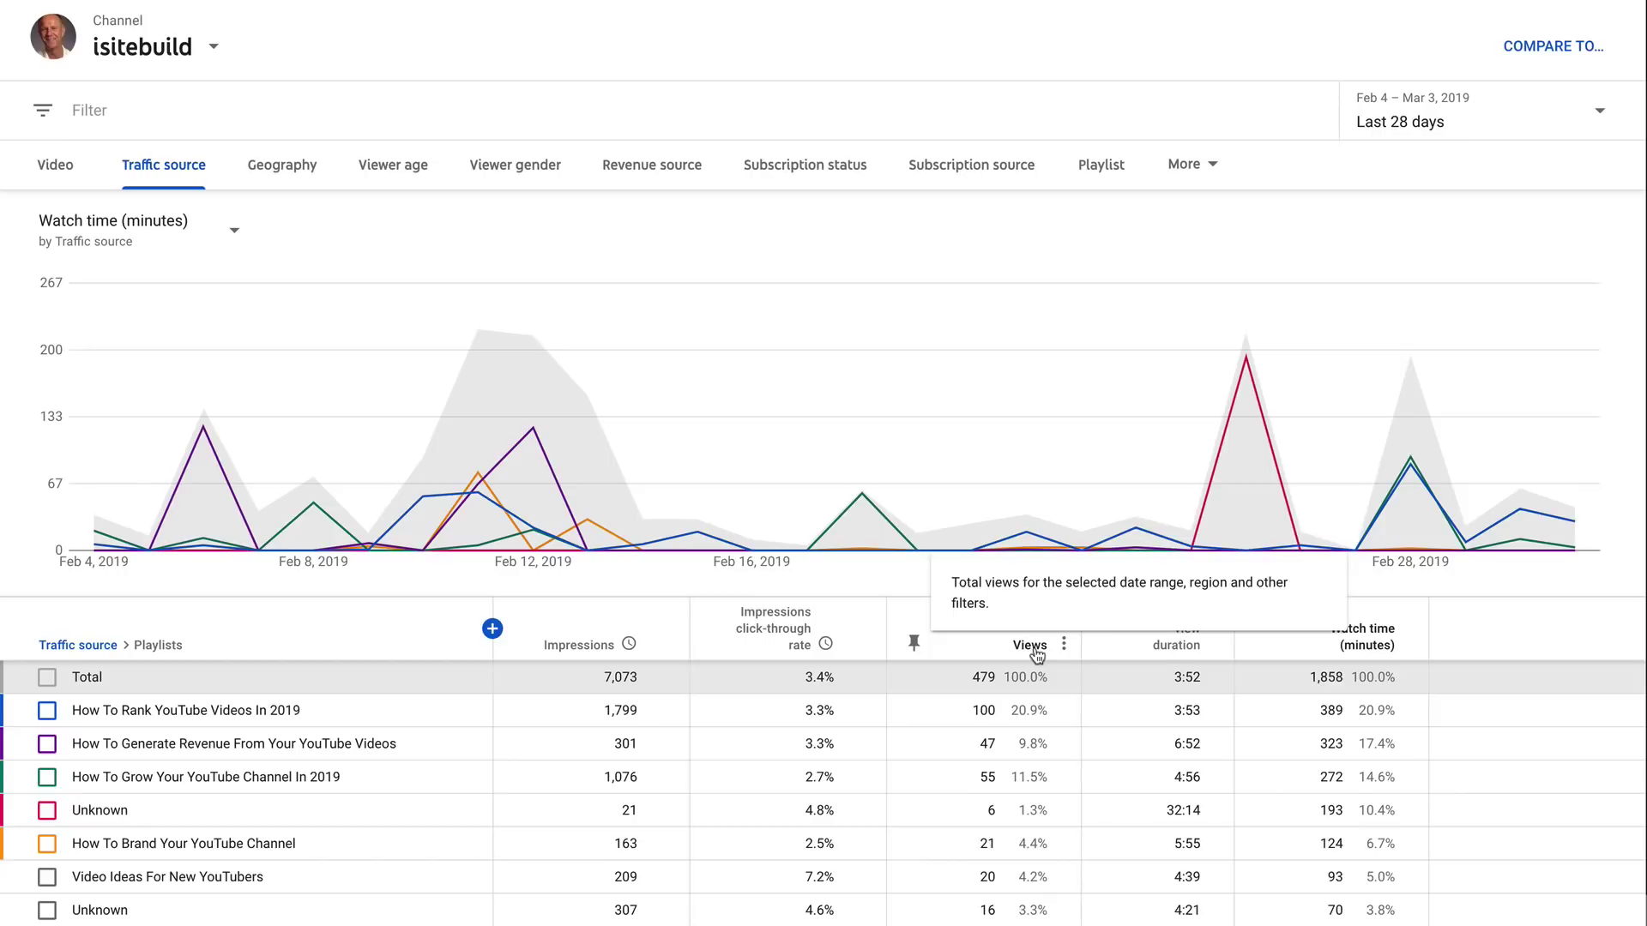
mouse_move(1180, 622)
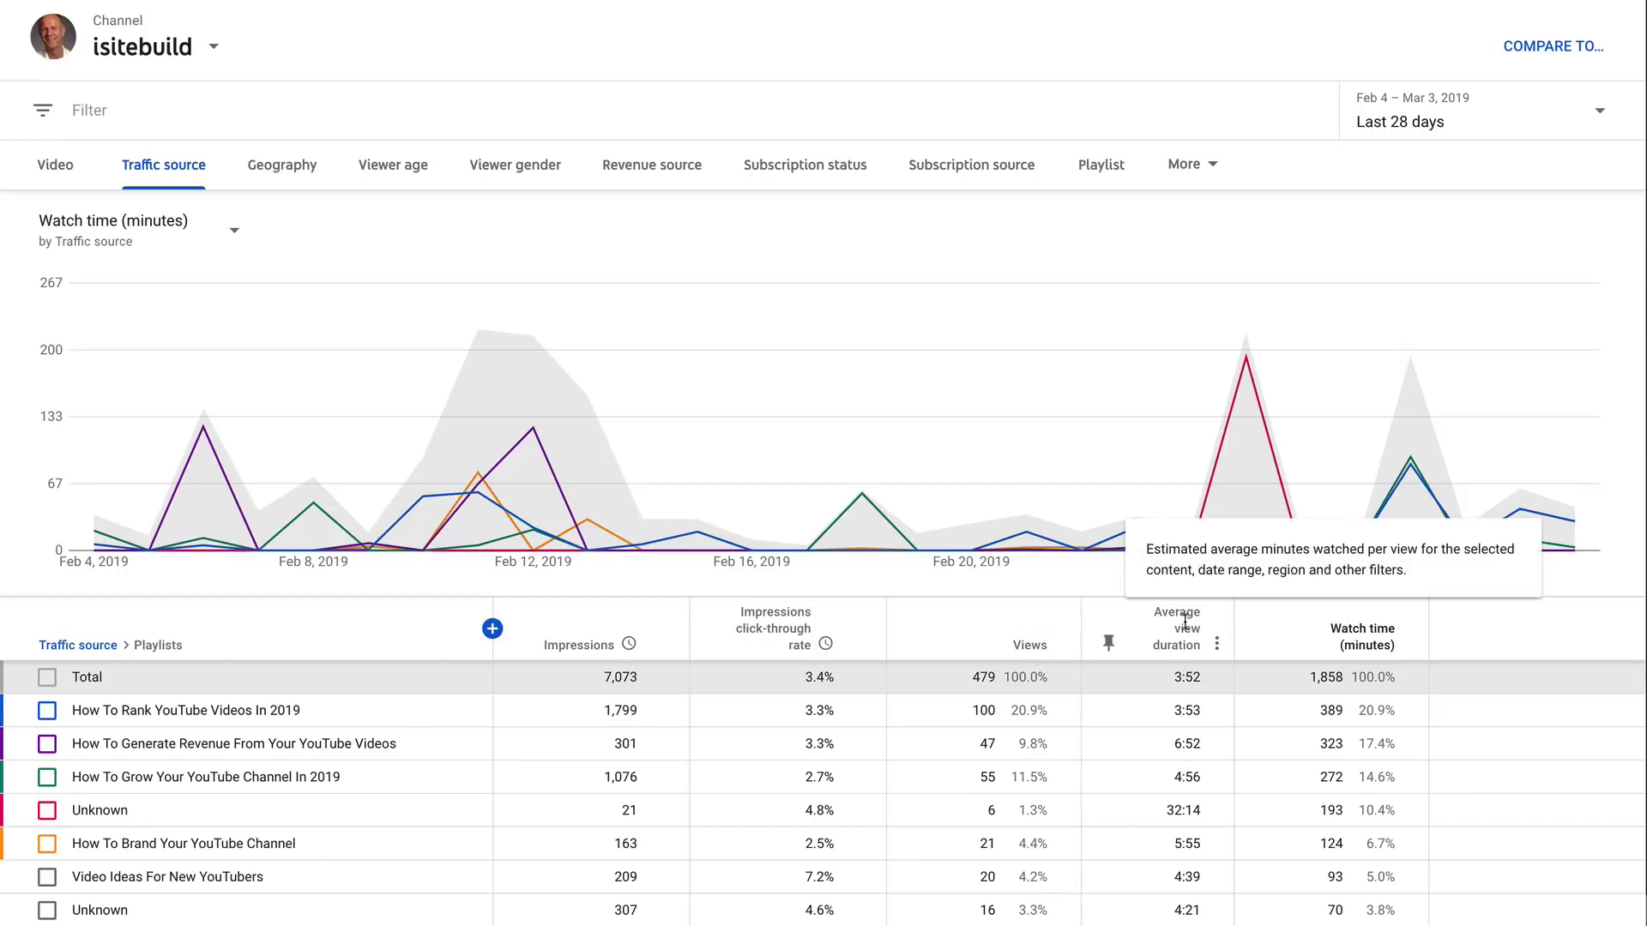
mouse_move(1348, 643)
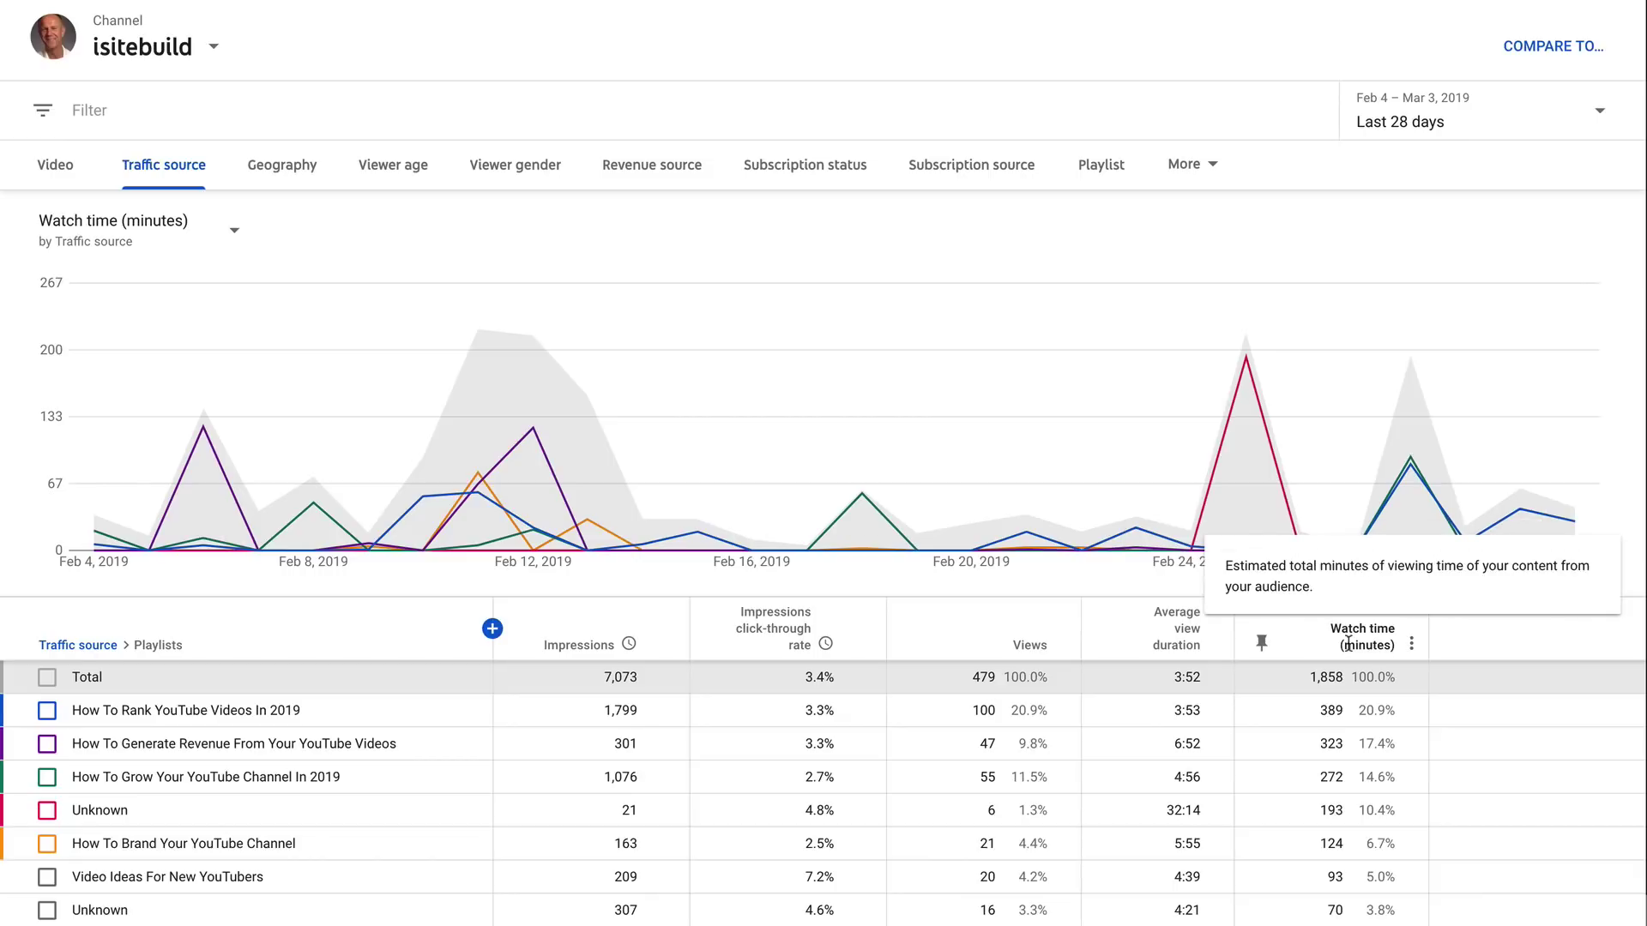